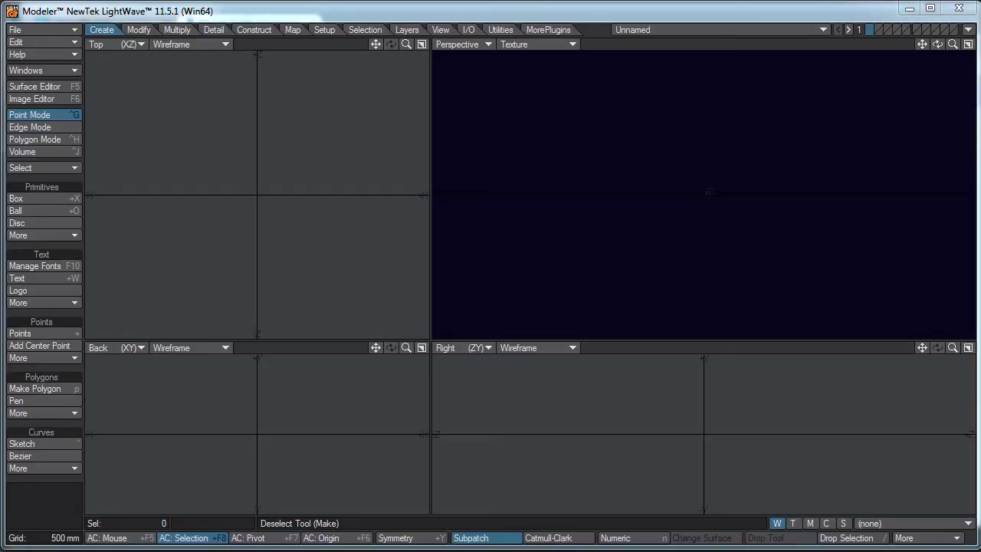
- Switch to the browser and read through the NewTek forum thread "How to build a honeycomb grid?", including its example images and suggested methods
key("alt+Tab")
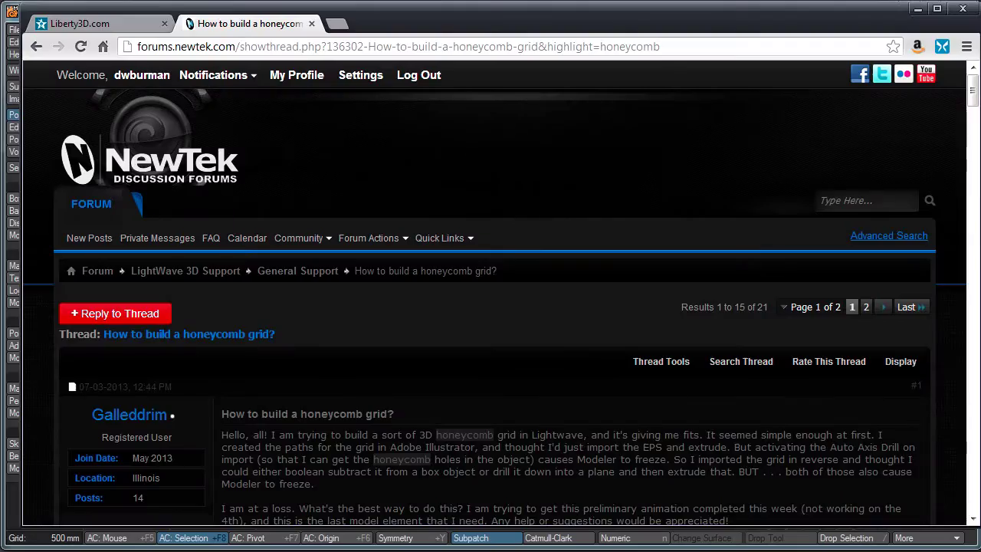
left_click(632, 20)
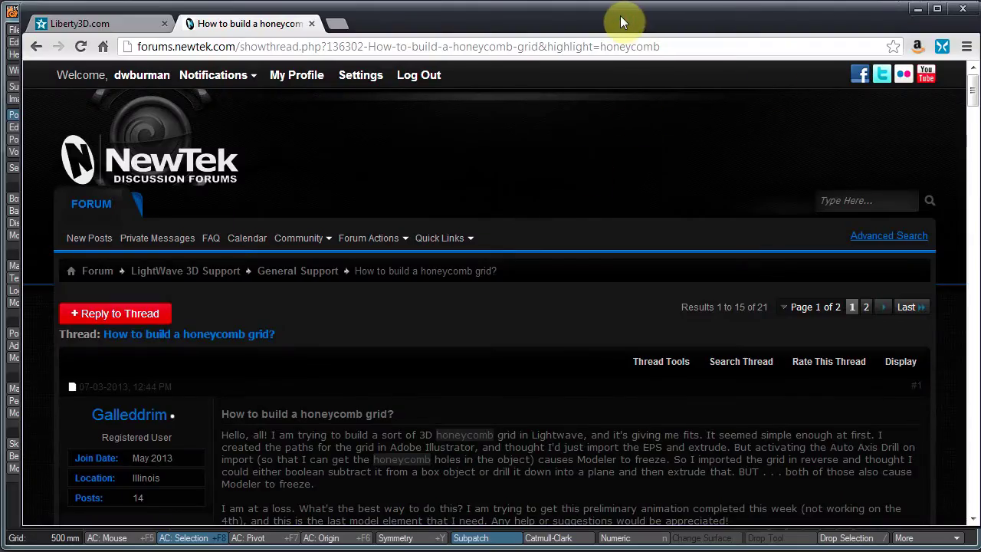
left_click_drag(632, 25, 621, 24)
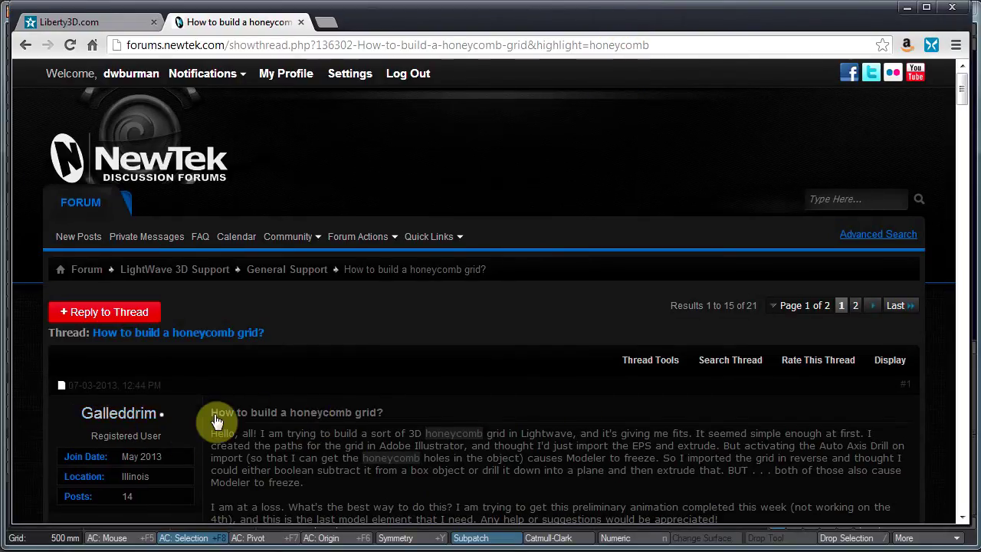
scroll(270, 416, "down", 1)
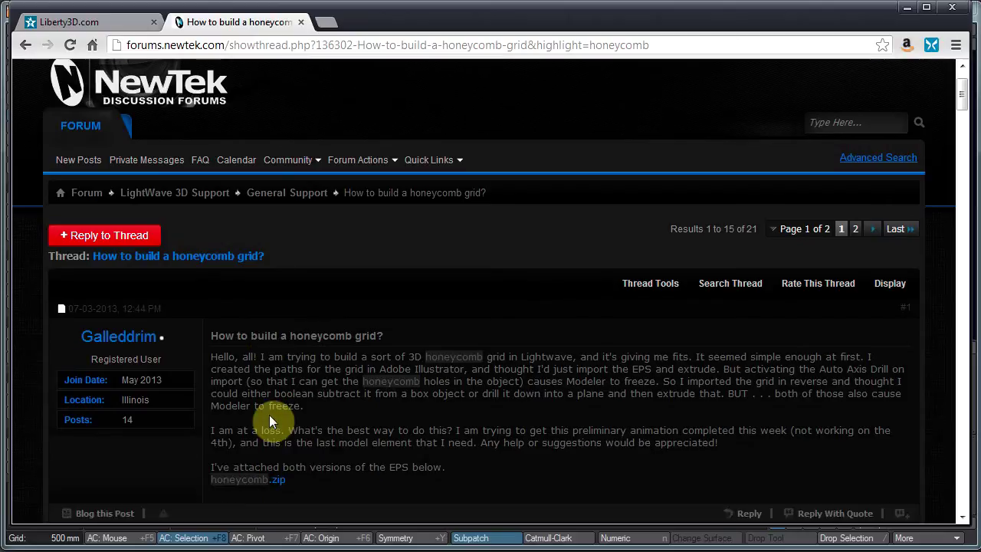
scroll(269, 420, "down", 2)
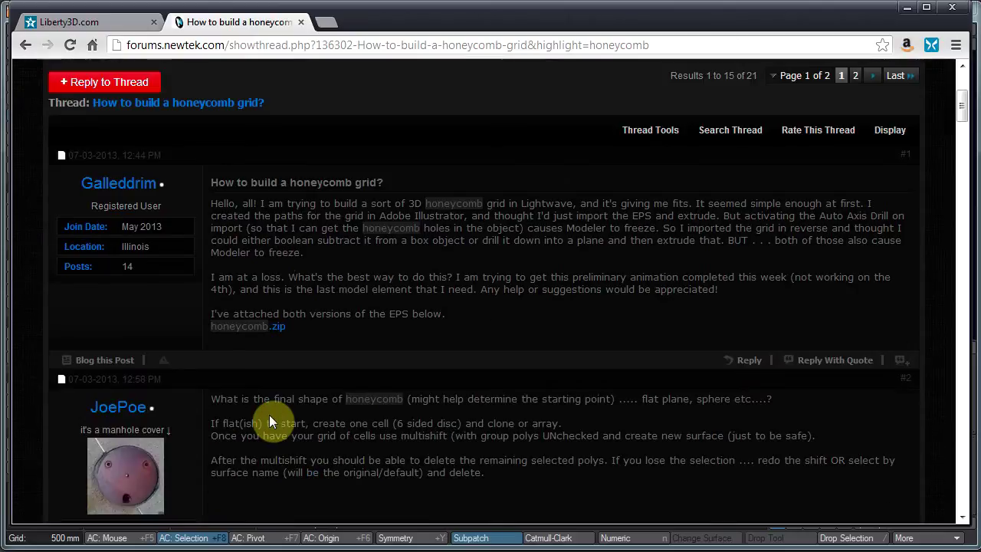
scroll(484, 409, "down", 10)
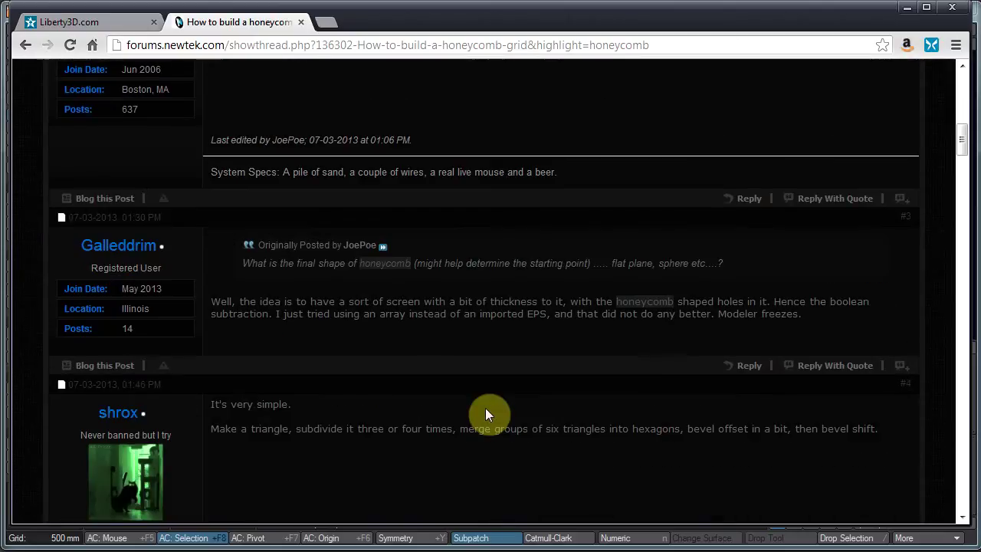
scroll(484, 410, "down", 10)
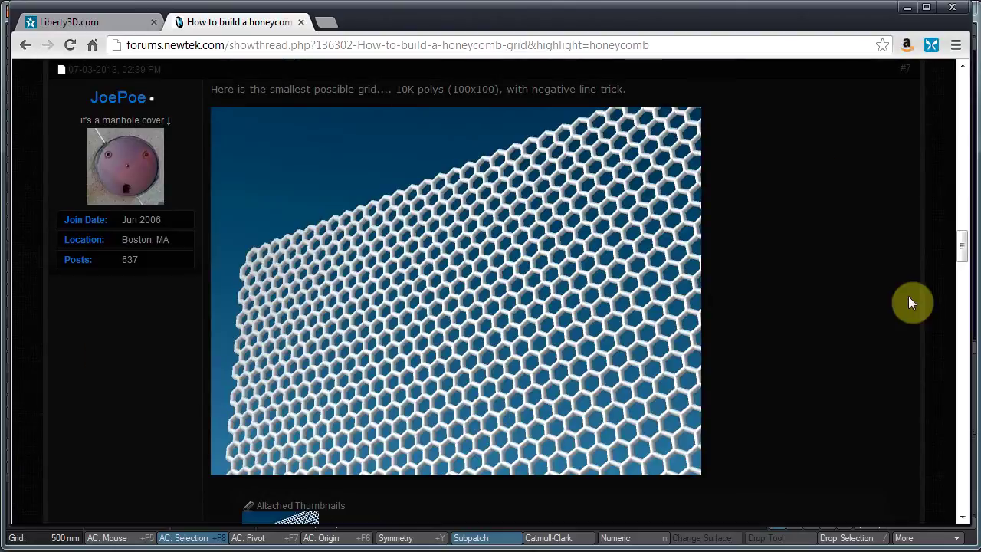
scroll(769, 231, "up", 3)
scroll(767, 233, "down", 4)
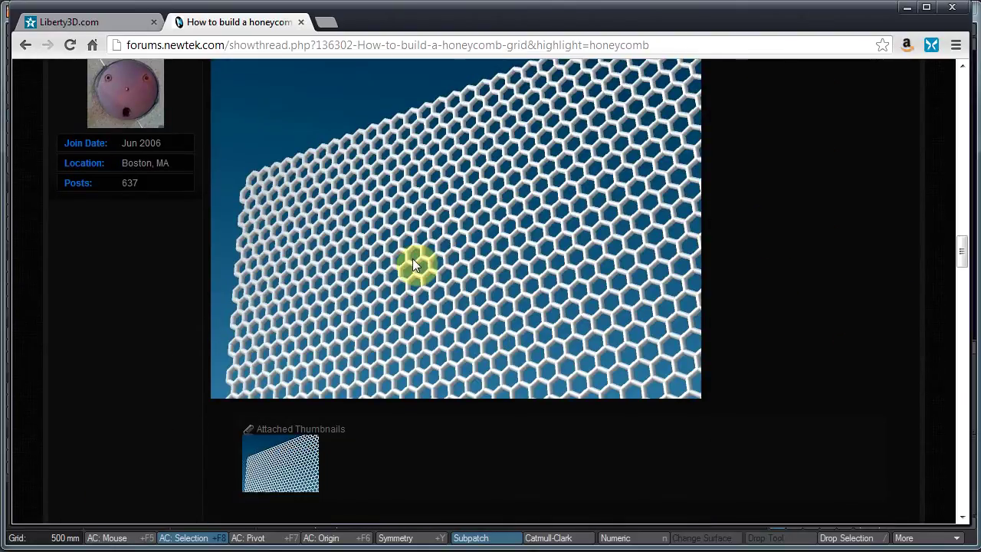
scroll(412, 258, "down", 3)
scroll(412, 258, "up", 1)
scroll(413, 258, "down", 3)
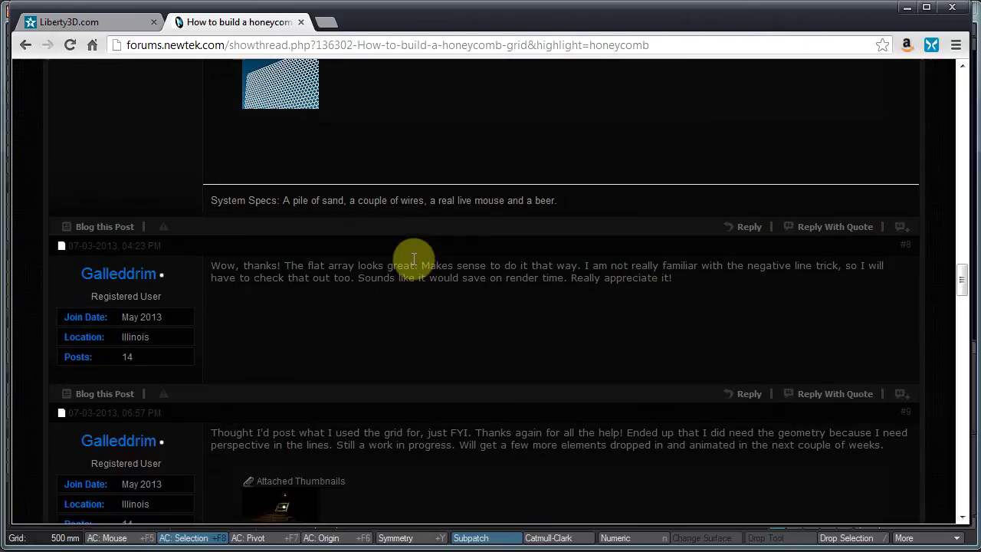
scroll(412, 258, "down", 8)
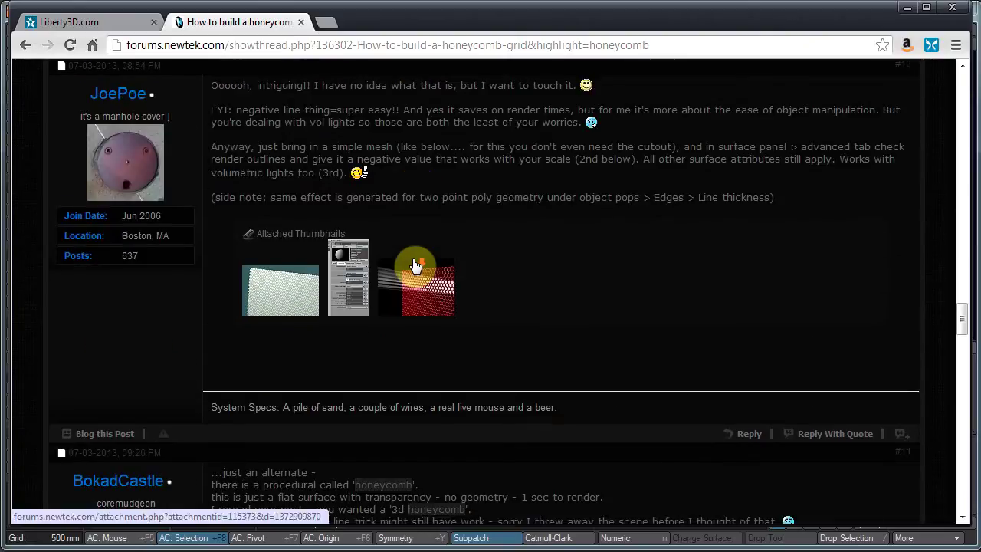
scroll(527, 220, "down", 7)
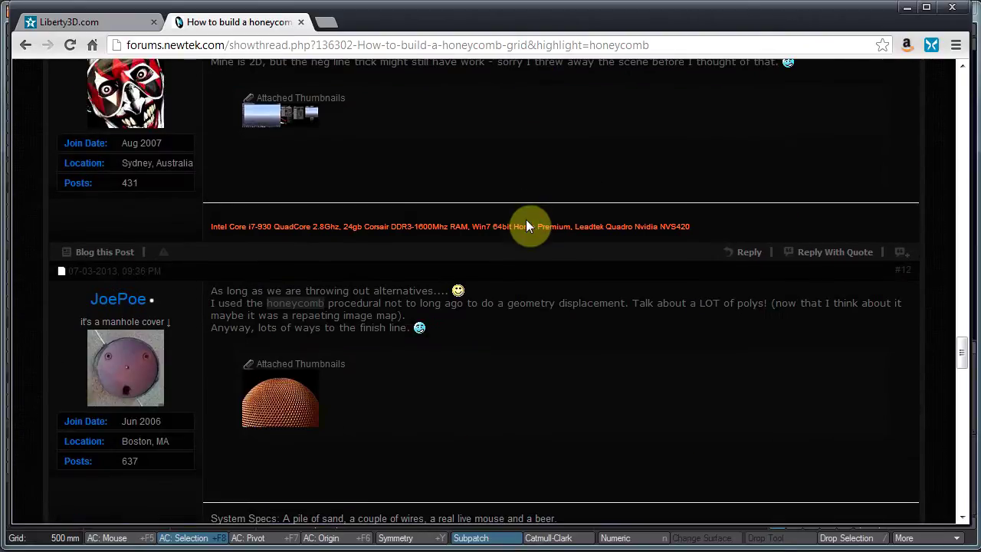
scroll(525, 222, "down", 15)
scroll(523, 222, "up", 1)
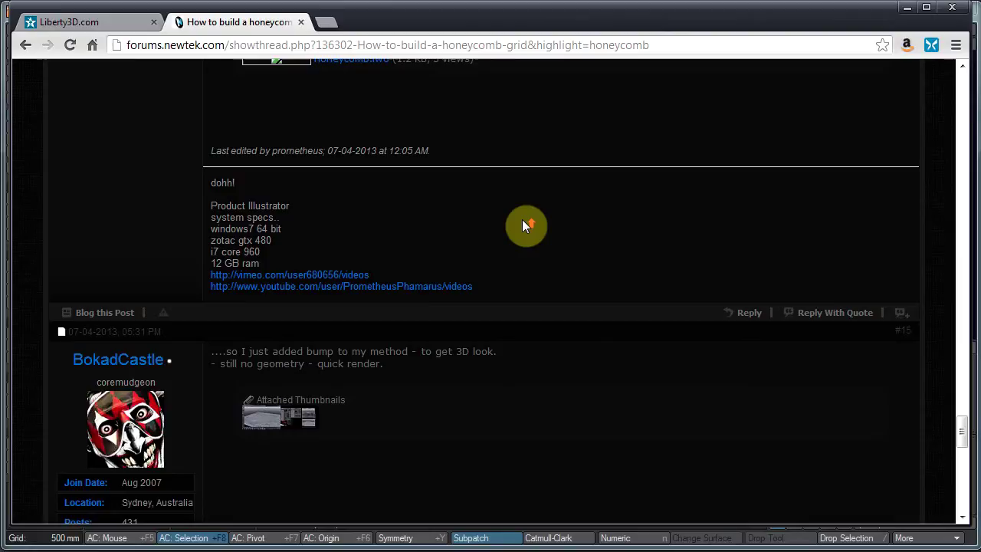
scroll(524, 224, "down", 5)
scroll(521, 222, "down", 4)
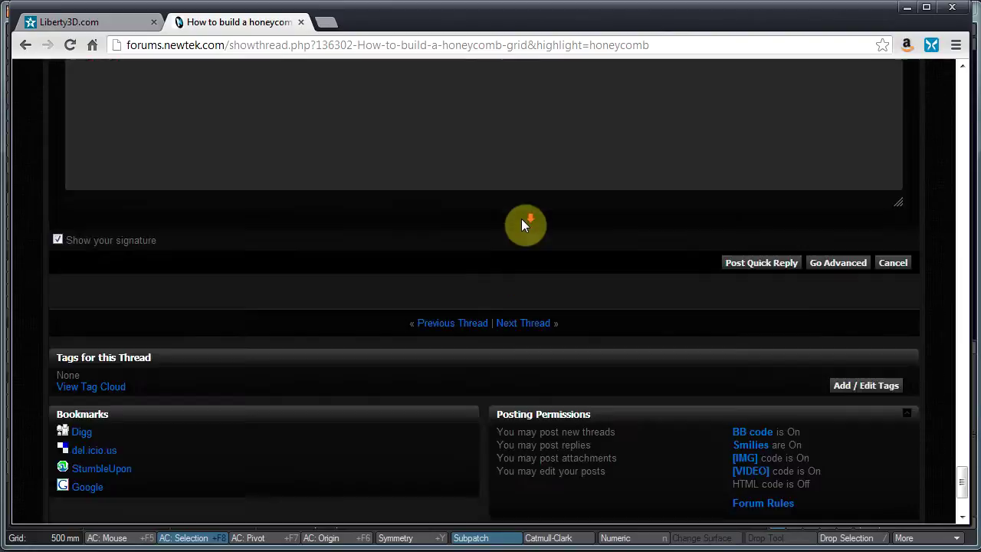
scroll(521, 223, "up", 18)
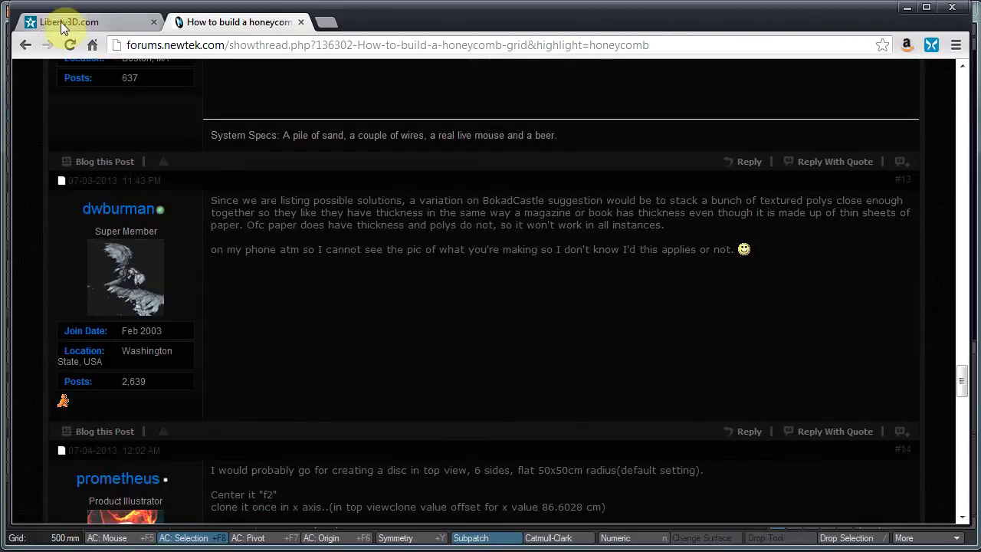
- View the Liberty3D.com home page, then return to the forum thread and minimize the browser to get back to Modeler
left_click(116, 20)
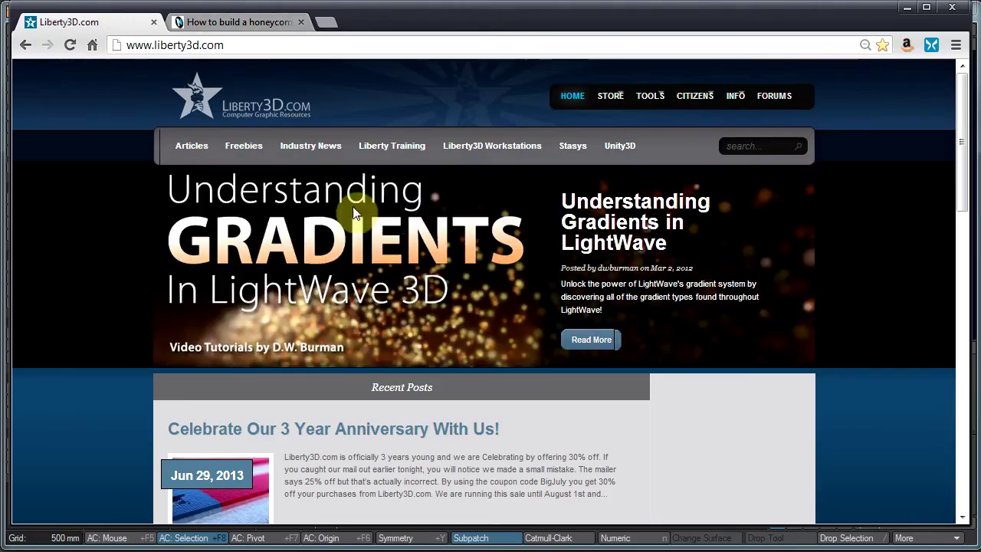
left_click(258, 24)
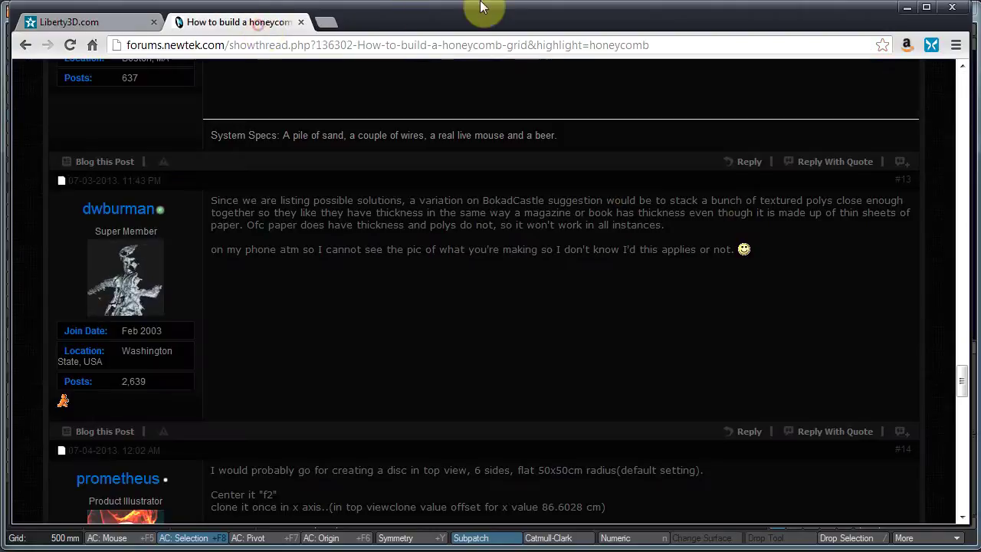
left_click(905, 9)
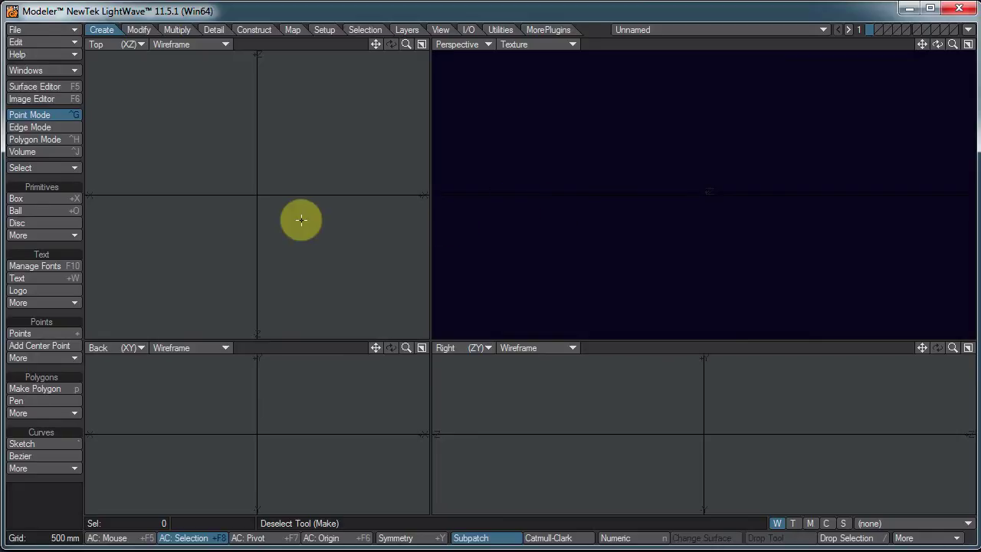
- Draw a flat disc centred on the origin in the Top view, about 950 mm in X radius and 1.05 m in Z radius
key("shift+x")
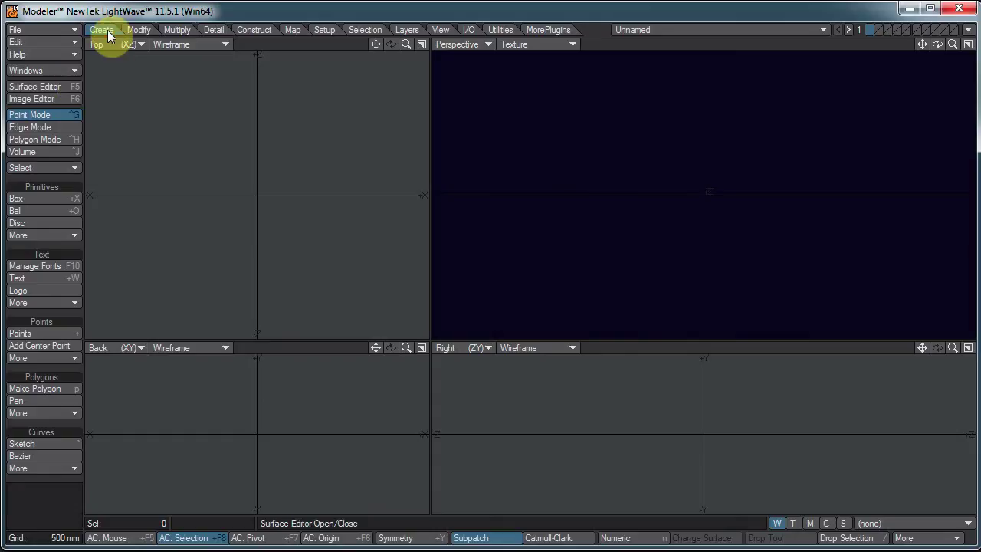
left_click(34, 221)
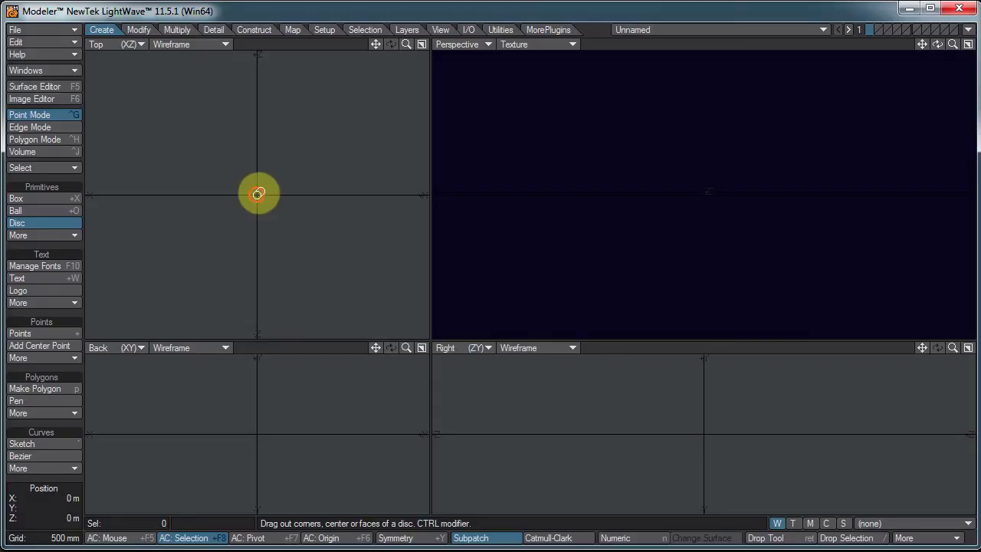
left_click_drag(258, 194, 304, 144)
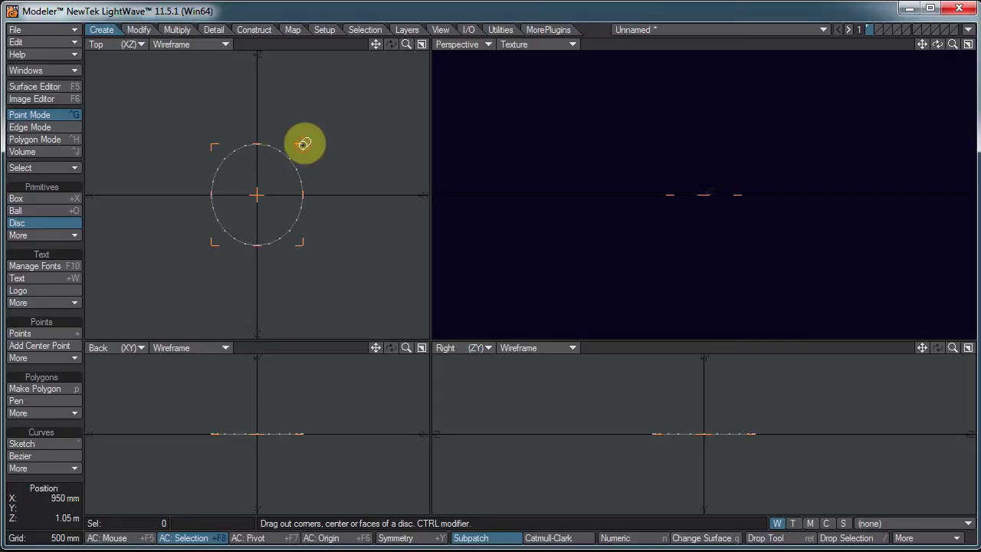
- Set the disc to 6 sides with an X and Z radius of 1 m, and commit it as a hexagon
key("n")
left_click(907, 112)
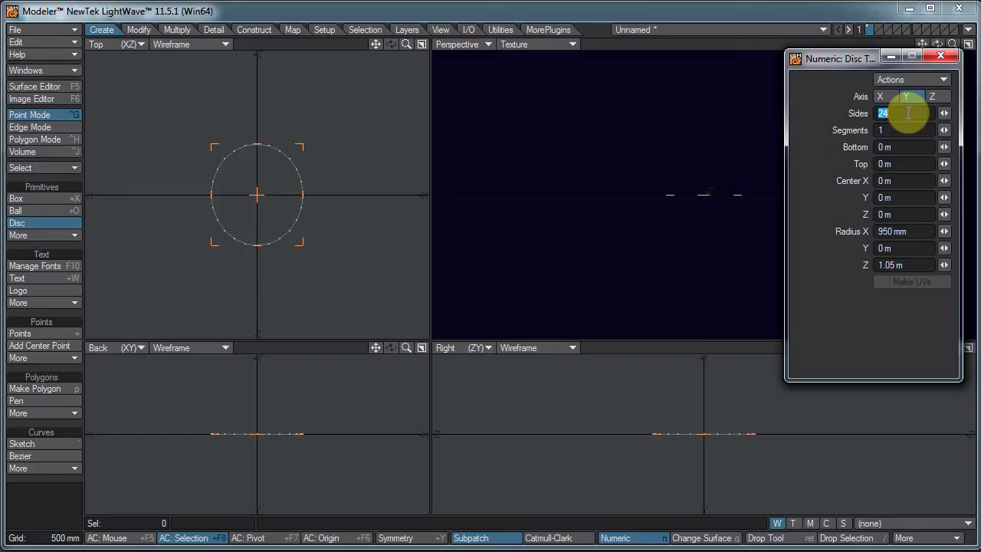
type("6")
key("Tab")
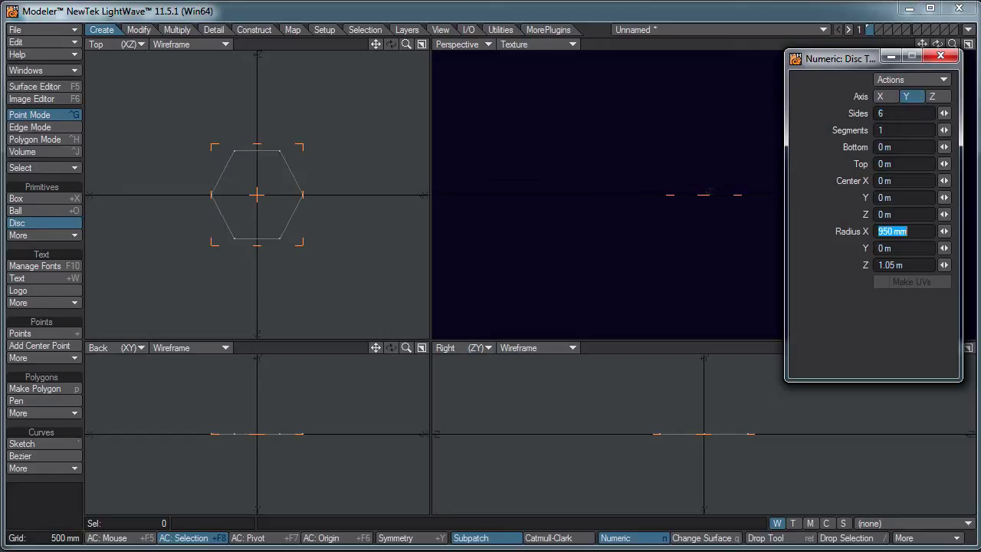
type("1")
key("Tab")
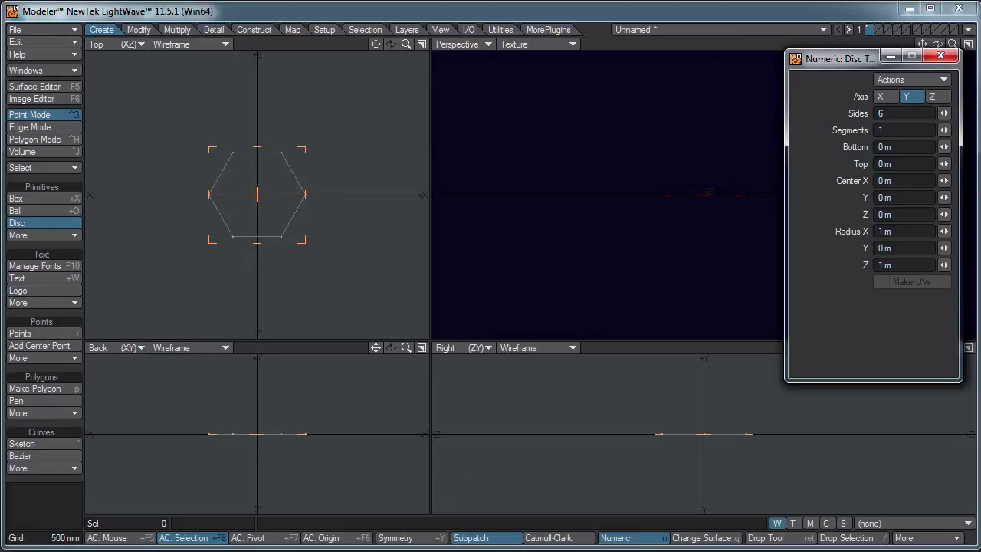
left_click(941, 58)
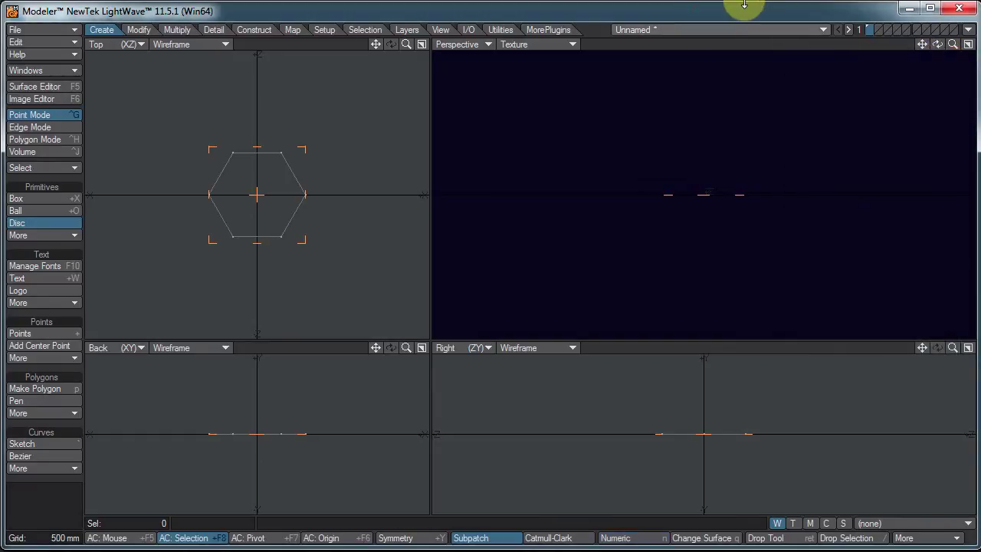
key("Return")
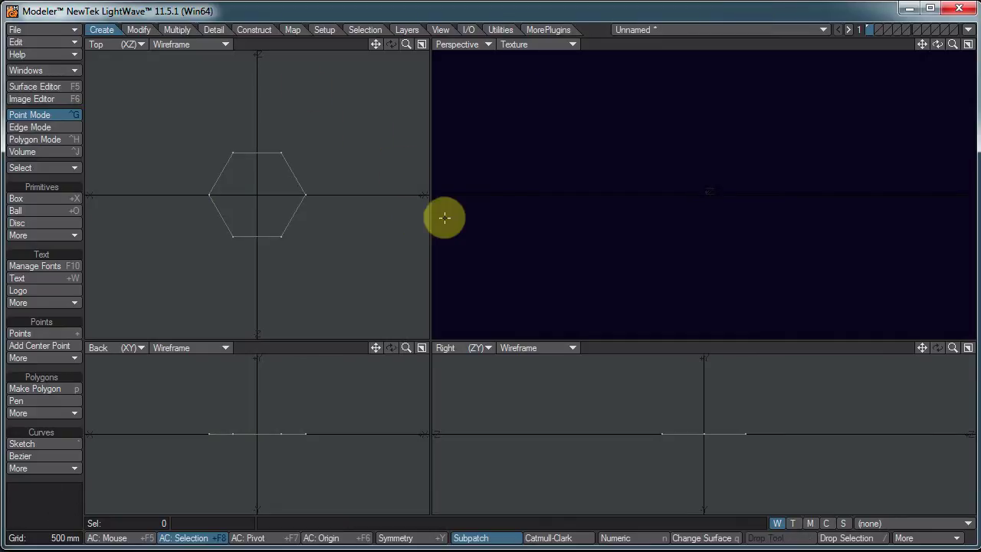
- Select the hexagon polygon in a maximized Top view and place a copy of it diagonally from the original, towards +X and +Z
left_click_drag(803, 124, 685, 192, "alt")
left_click_drag(314, 169, 317, 127, "alt")
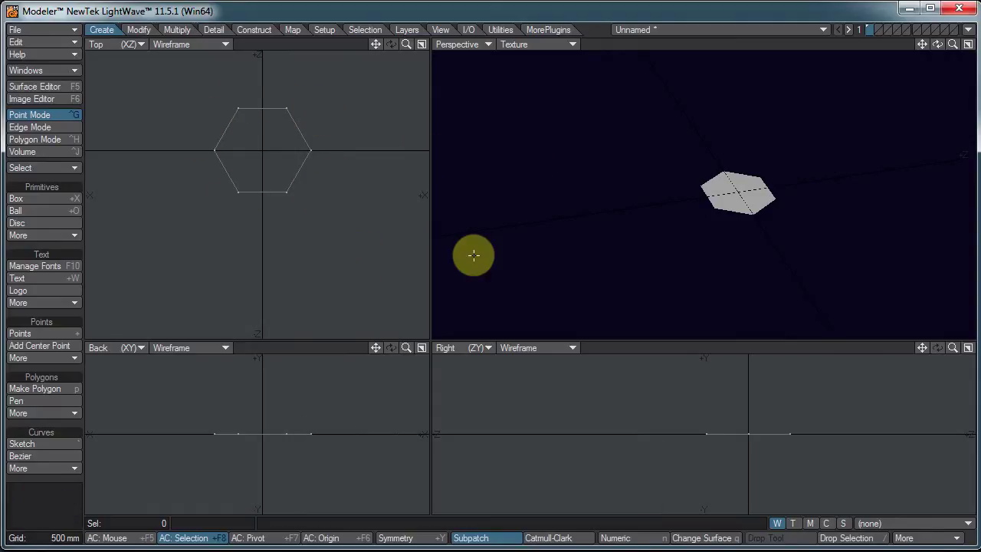
left_click_drag(269, 148, 324, 223, "ctrl+alt")
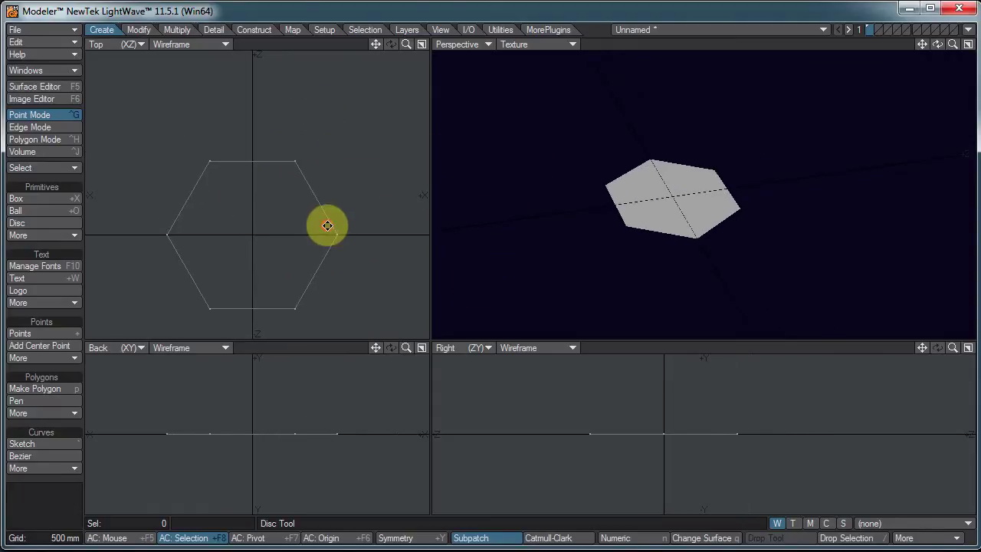
left_click(420, 43)
left_click(551, 352)
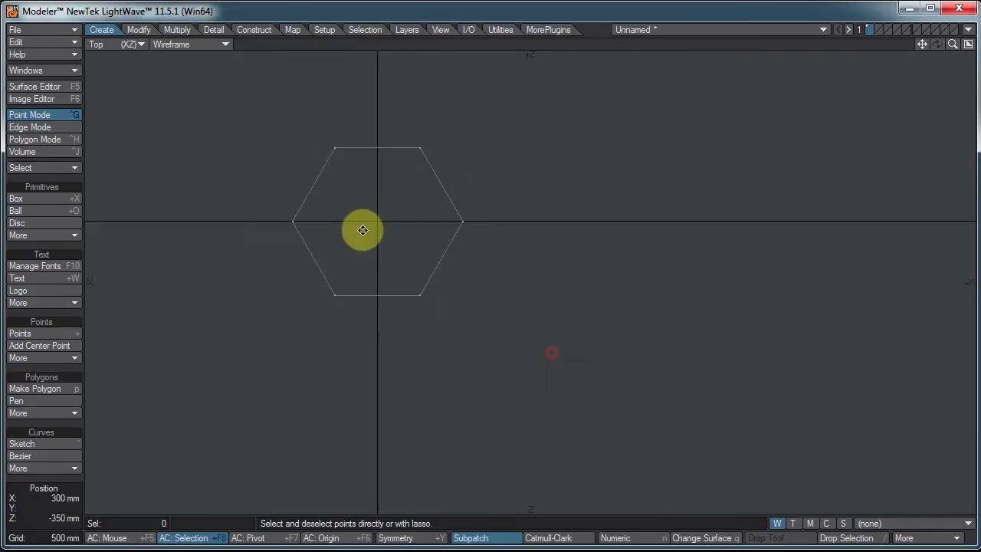
left_click_drag(362, 230, 417, 376, "alt")
left_click_drag(258, 288, 192, 241, "alt")
key("ctrl+h")
left_click(335, 265)
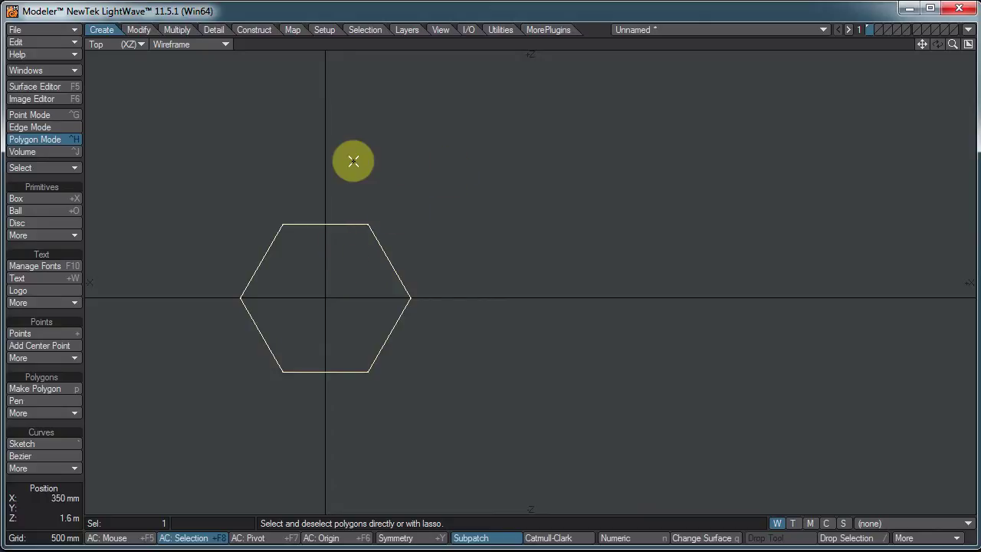
key("t")
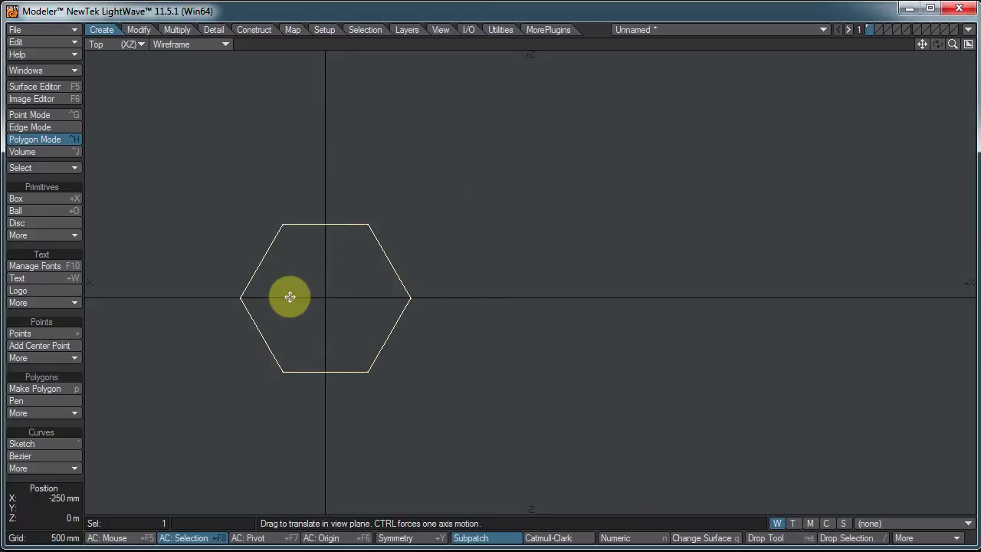
left_click_drag(291, 296, 497, 273)
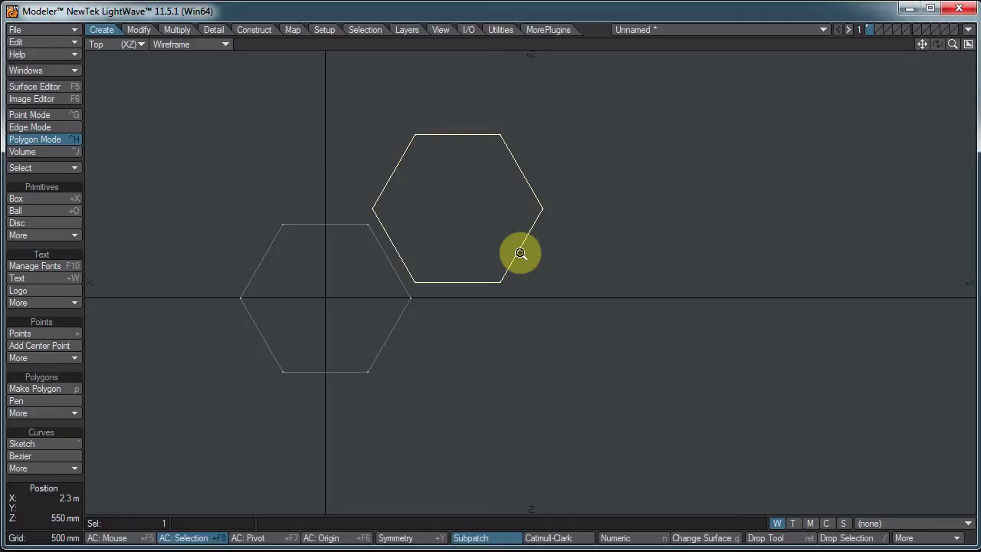
- Move the copied hexagon so its lower slanted edge parallels the original's upper slanted edge, leaving a narrow gap between them
scroll(499, 321, "up", 2)
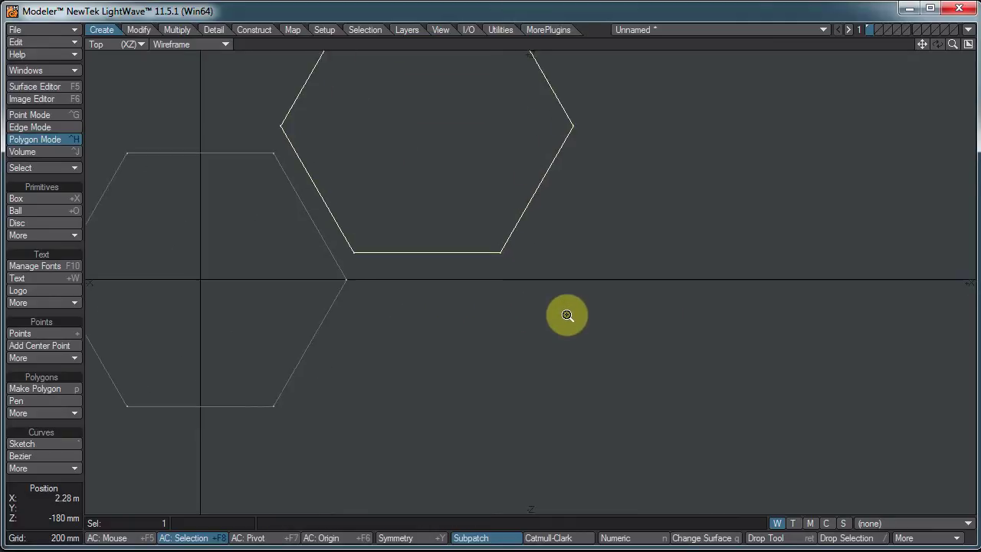
left_click_drag(567, 315, 703, 371, "alt")
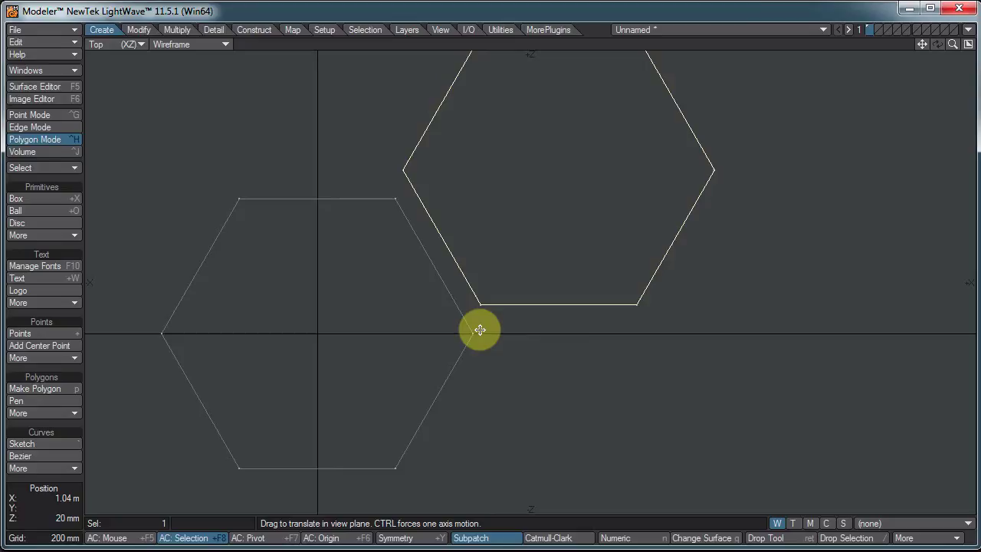
left_click_drag(580, 224, 498, 277)
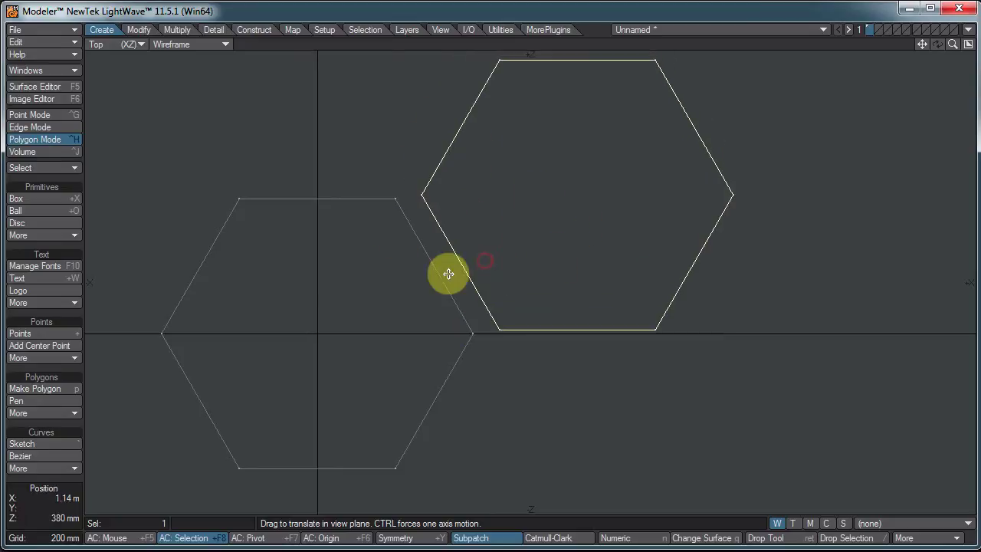
- Snap the copied hexagon's lower-left corner onto the original's right corner so that their facing slanted edges coincide
left_click(138, 29)
left_click(175, 29)
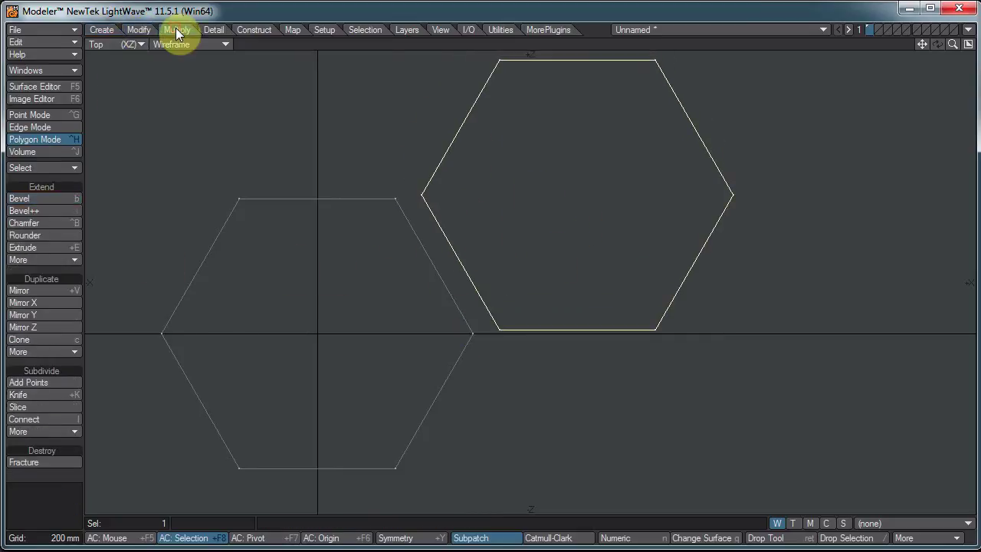
left_click(137, 29)
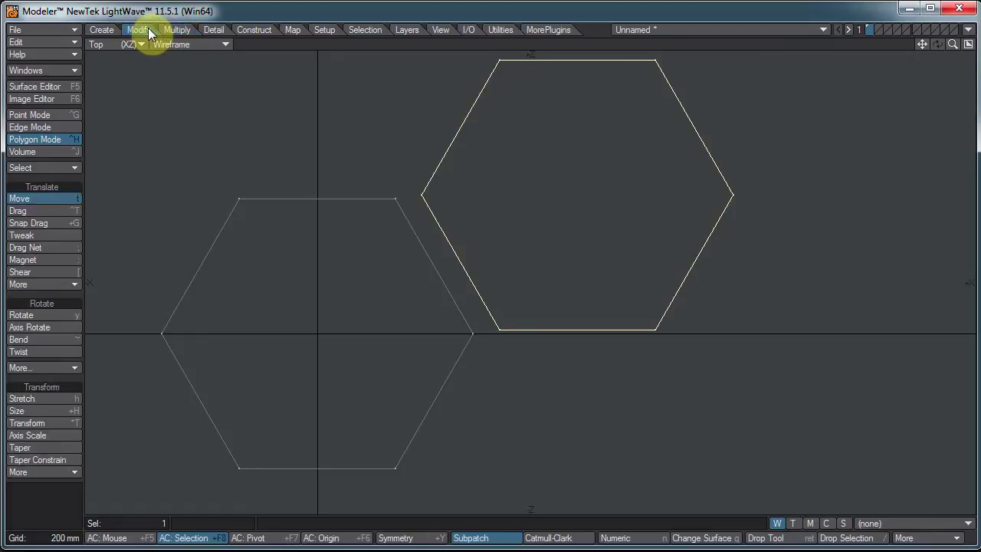
left_click(53, 283)
left_click(65, 284)
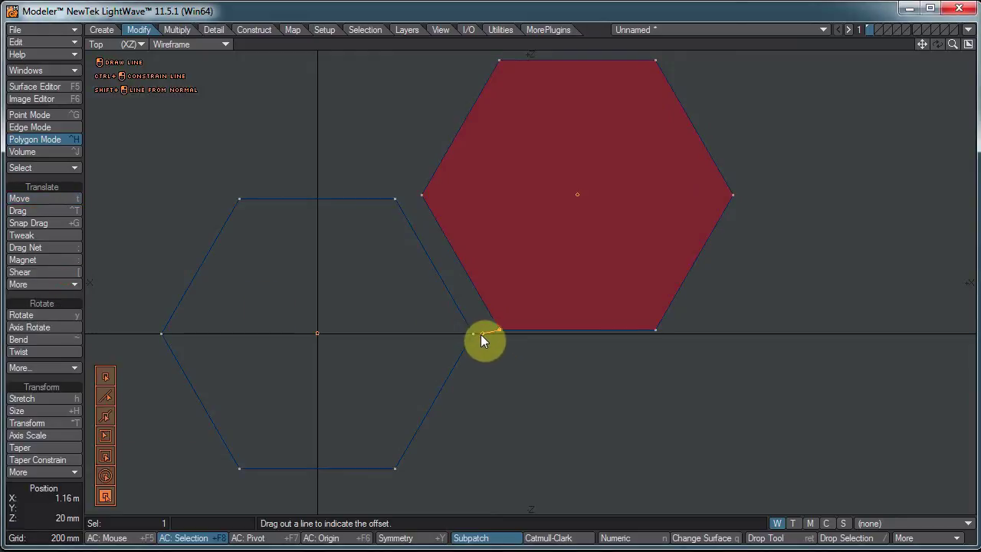
left_click_drag(473, 335, 473, 336)
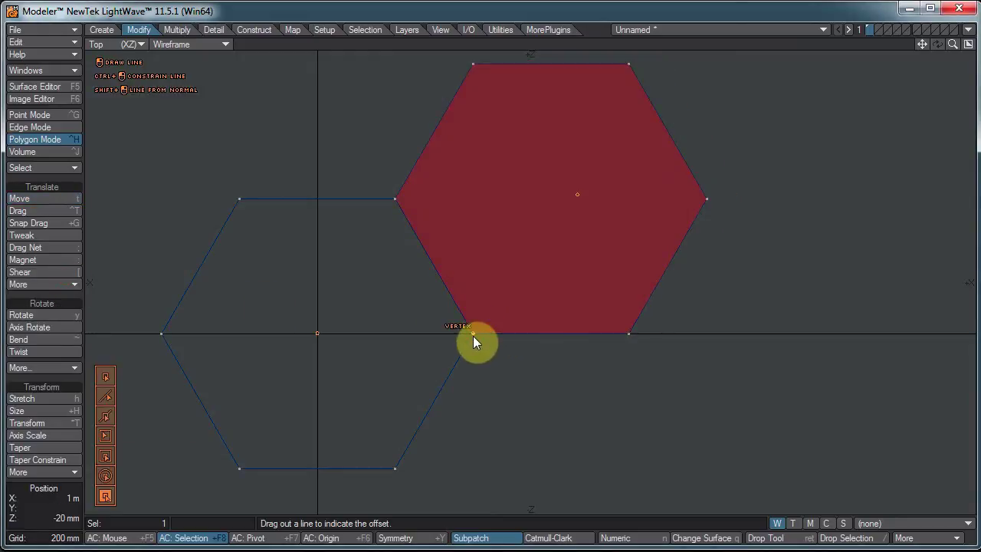
key("Return")
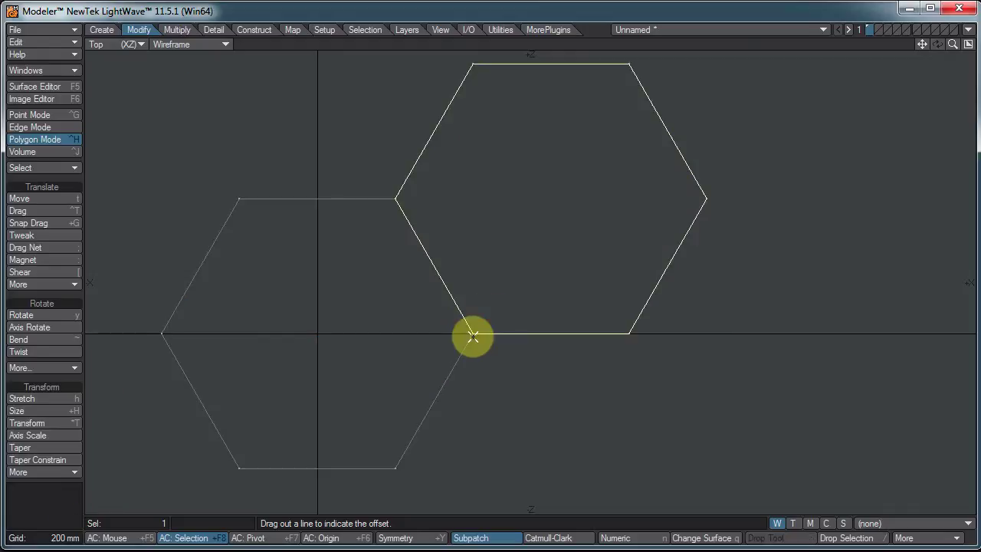
- Select both hexagons and place a copy of the pair diagonally towards +X and -Z, with a narrow gap to the originals
left_click(438, 245)
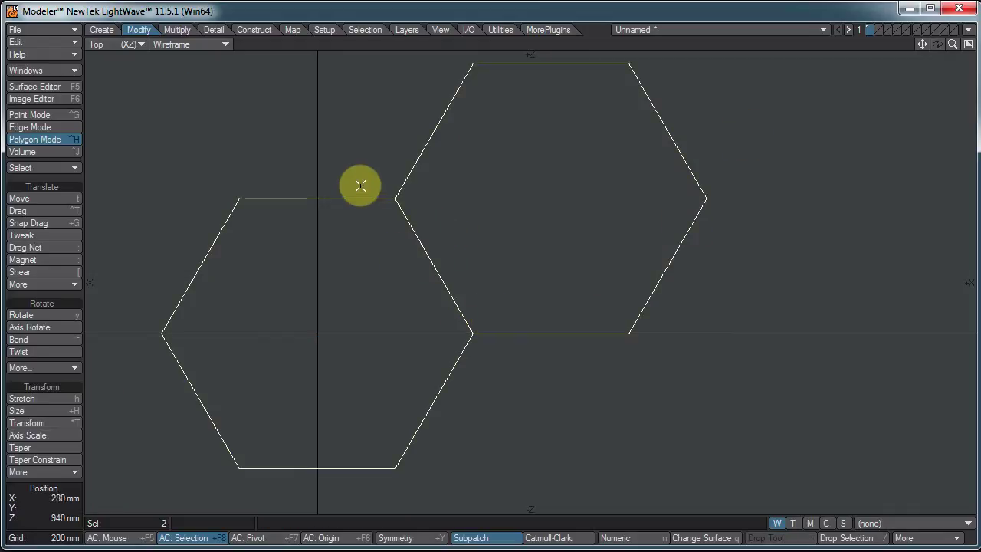
key("t")
left_click_drag(490, 161, 484, 260)
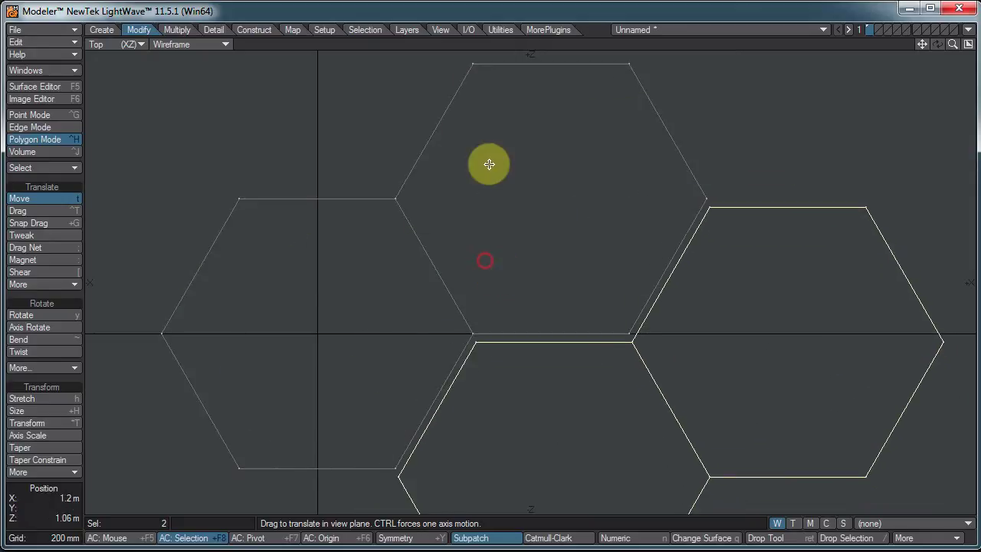
- Snap the copied pair's shared upper corner onto the upper hexagon's lower-right corner, closing the gap between the pairs
left_click(50, 285)
left_click(52, 285)
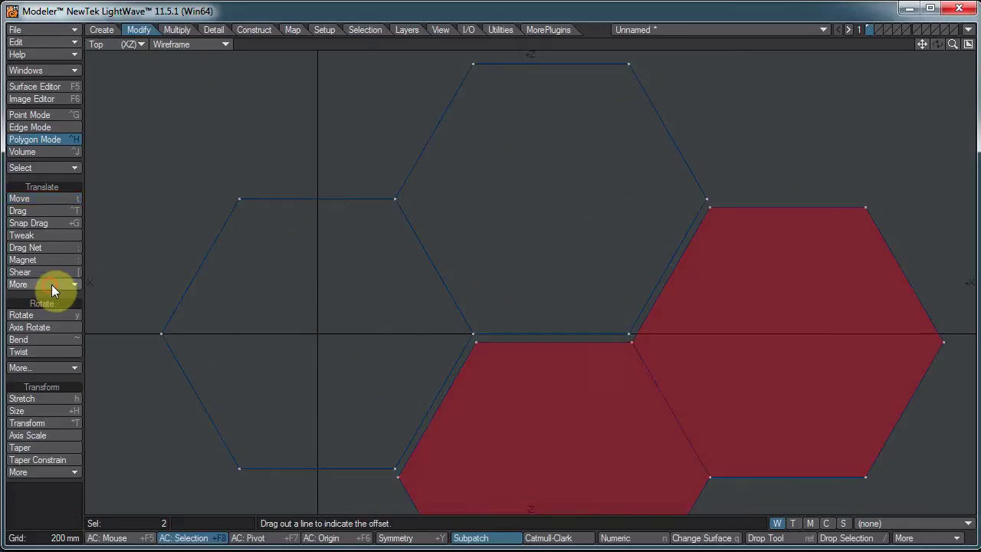
left_click(626, 336)
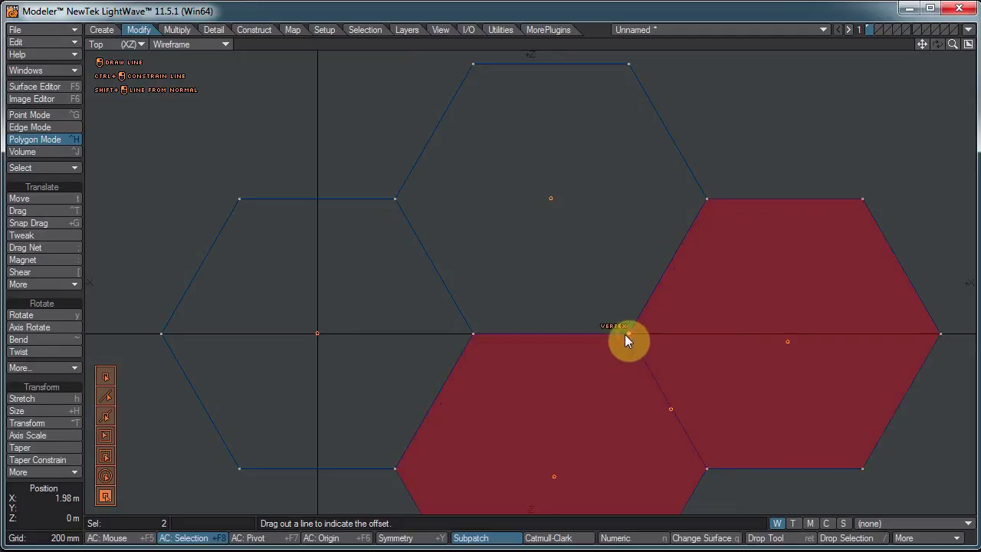
key("space")
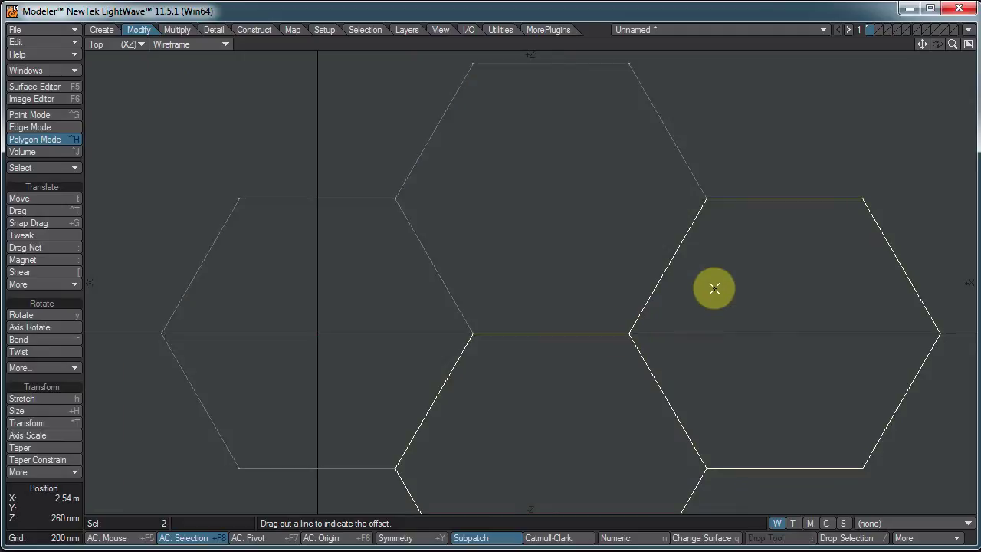
scroll(621, 331, "up", 5)
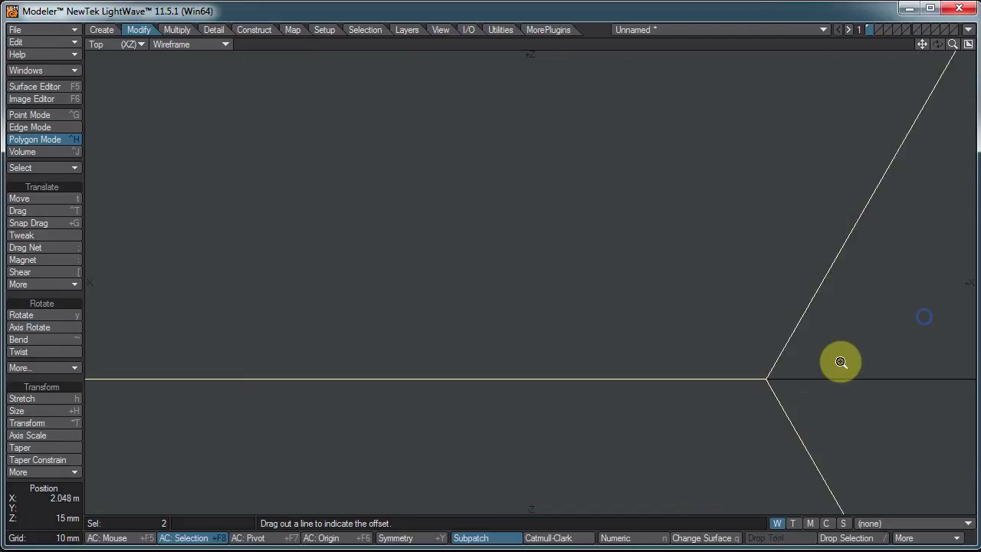
scroll(536, 368, "down", 6)
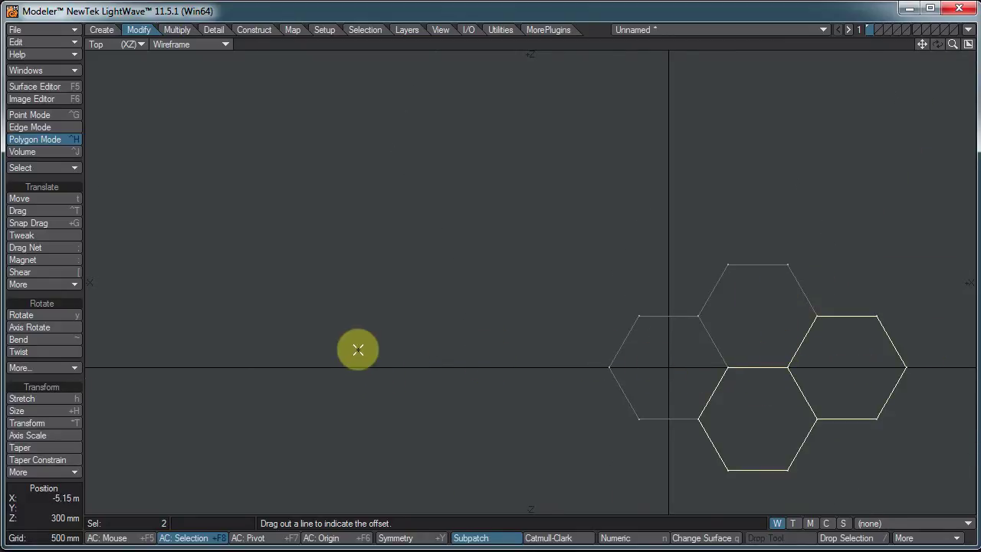
- Deselect all four hexagons and centre the whole cluster on the X axis only
key("]")
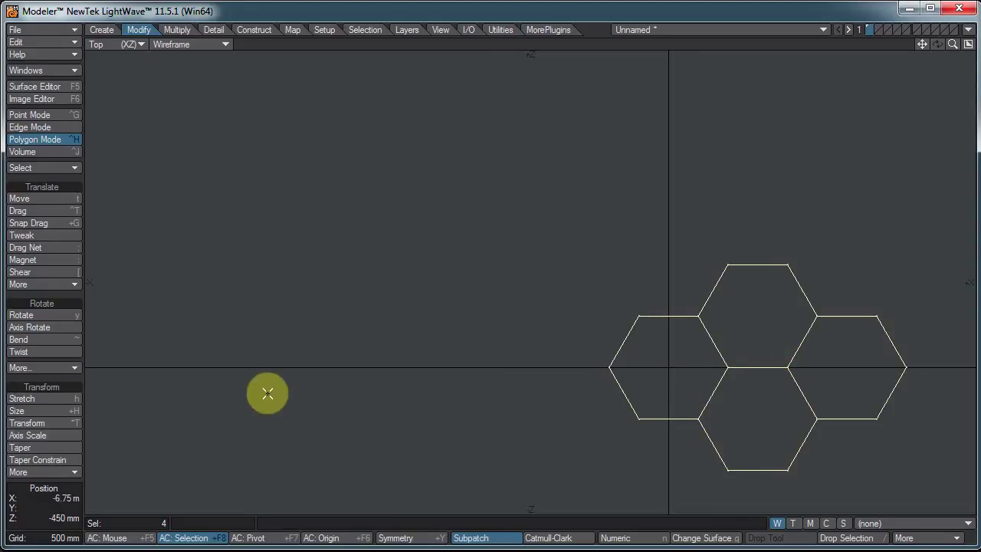
left_click(36, 374)
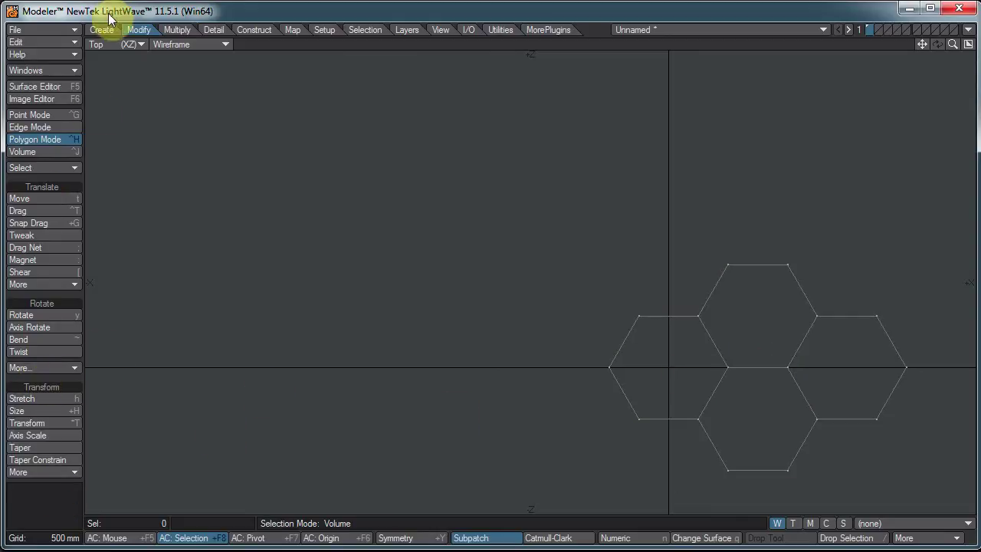
left_click(28, 282)
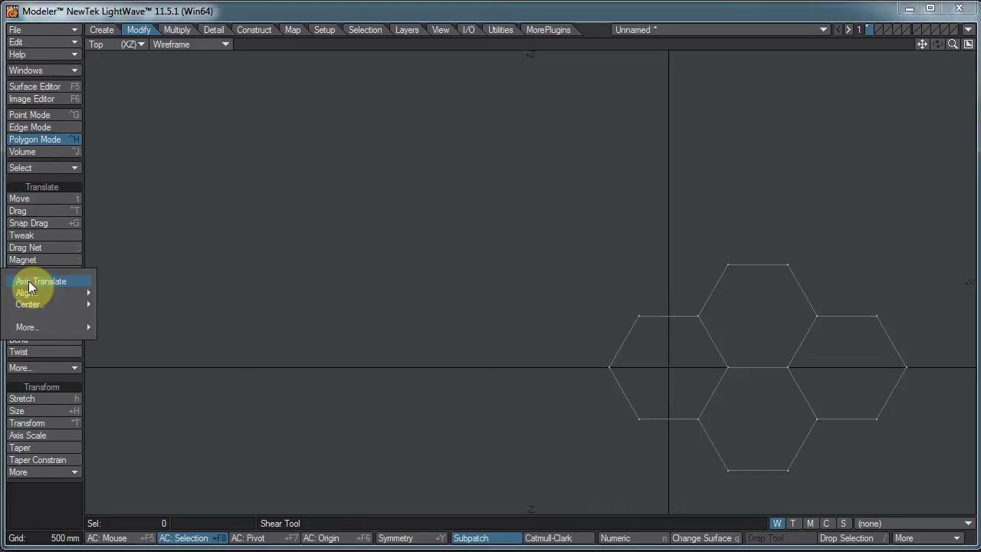
mouse_move(31, 307)
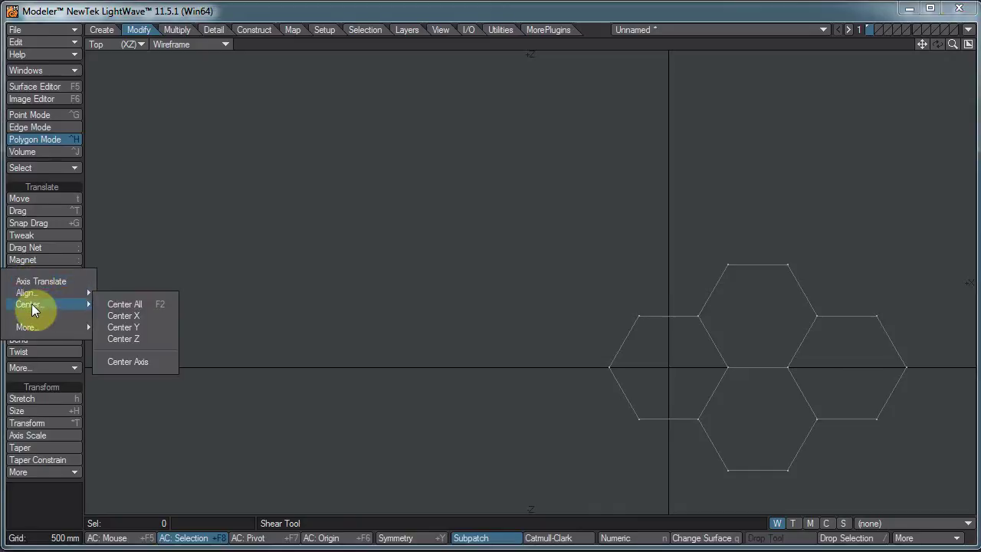
left_click(123, 316)
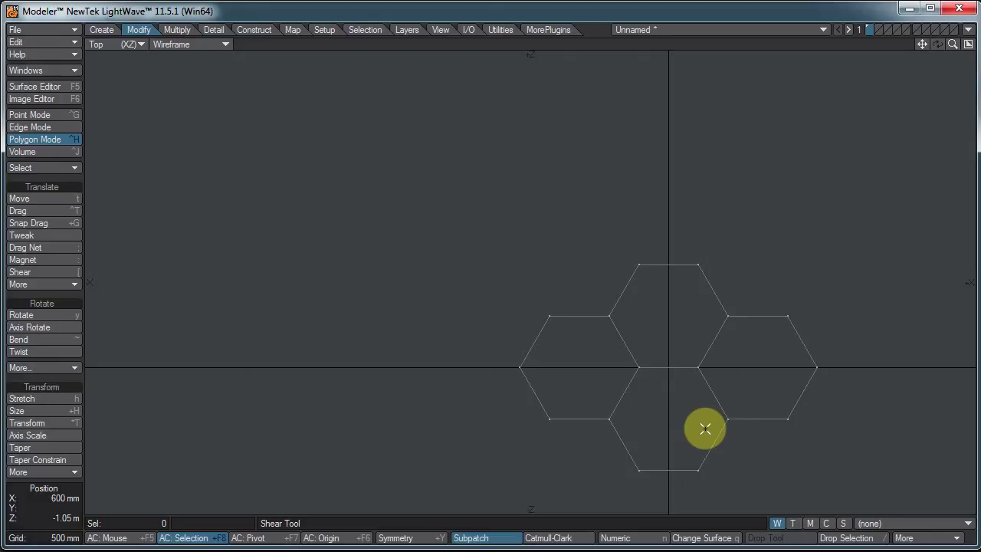
- Move the cluster towards +Z until the lower edges of the two outer hexagons lie exactly on the horizontal axis
key("t")
left_click_drag(615, 408, 615, 355)
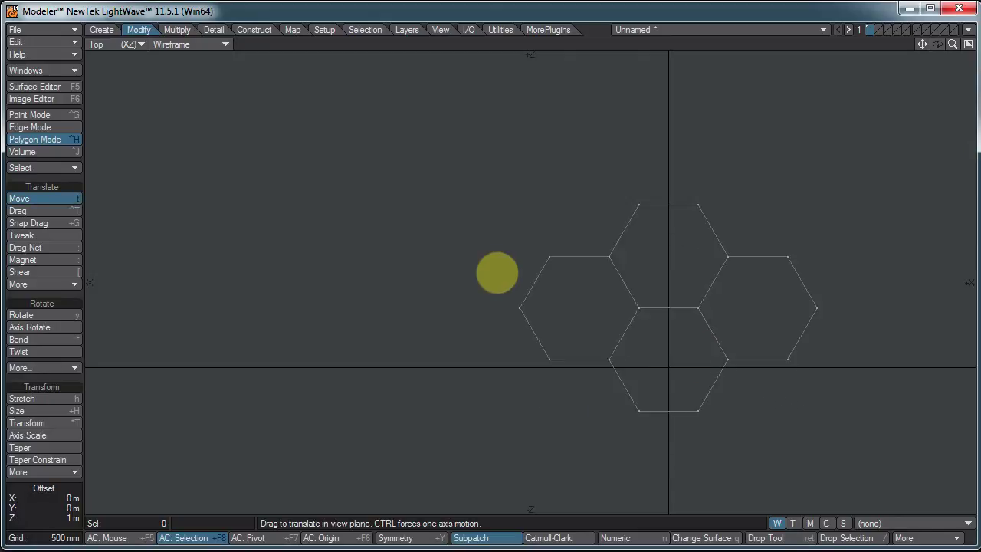
left_click_drag(497, 273, 498, 276)
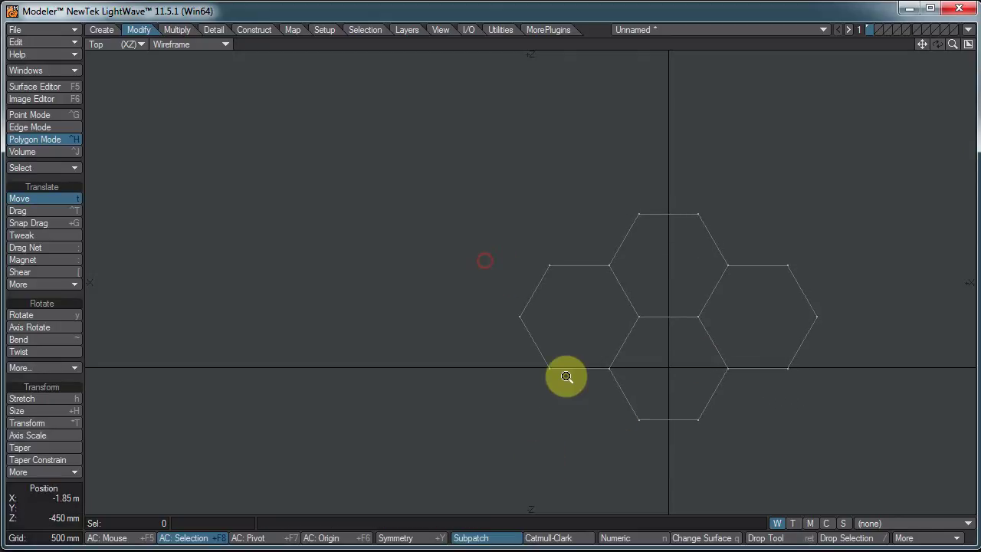
left_click_drag(568, 366, 969, 269, "ctrl+alt")
left_click_drag(585, 320, 219, 330)
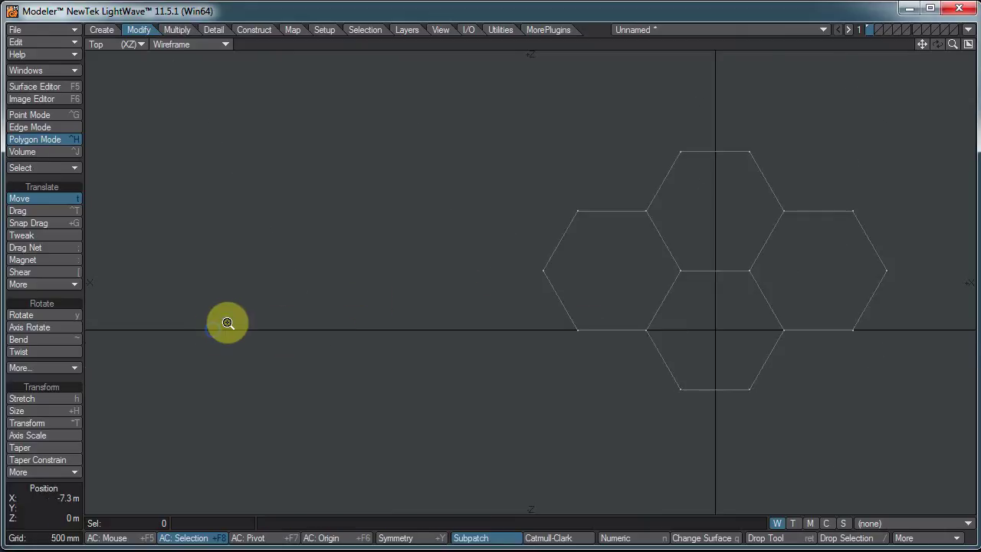
- Select the two outer hexagons and the top one, mirror them across Z to form a ring, and deselect everything
left_click(170, 30)
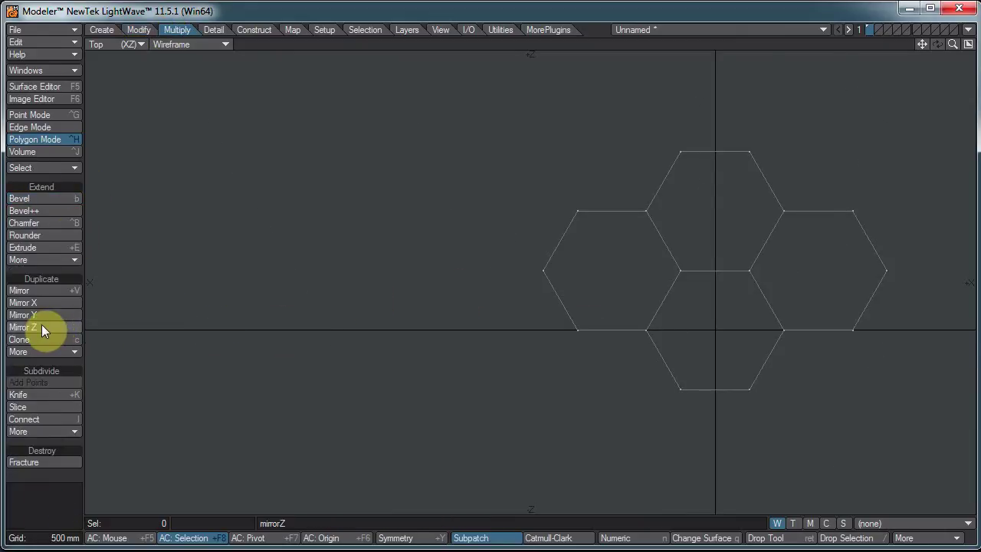
left_click(641, 235)
left_click(804, 280)
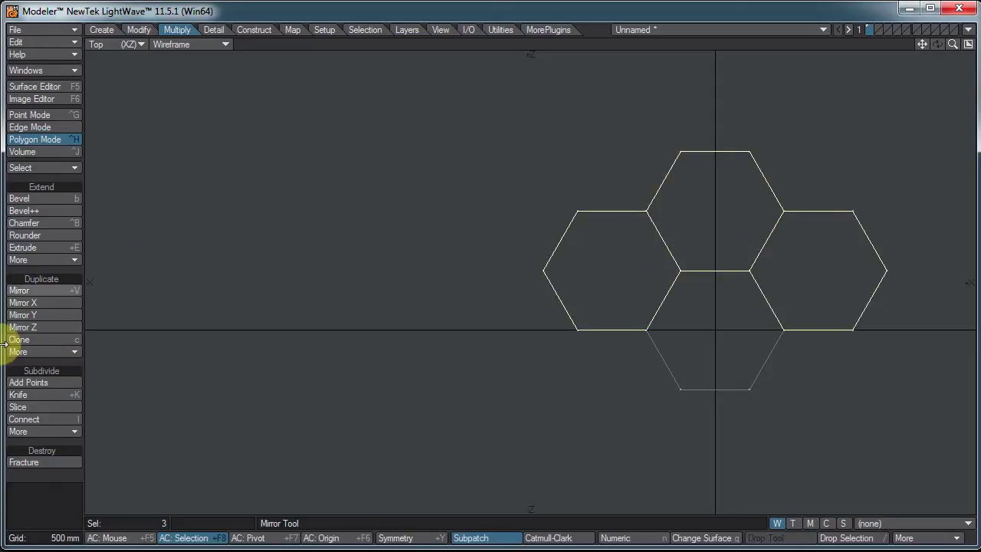
left_click(37, 327)
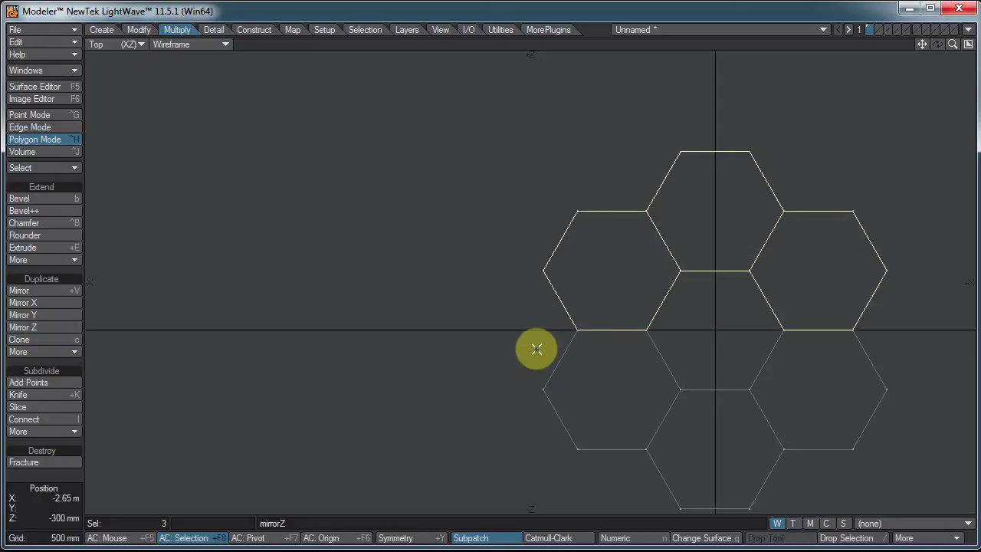
mouse_move(602, 324)
left_mouse_down()
mouse_move(779, 287)
mouse_move(636, 300)
mouse_move(652, 316)
left_mouse_up()
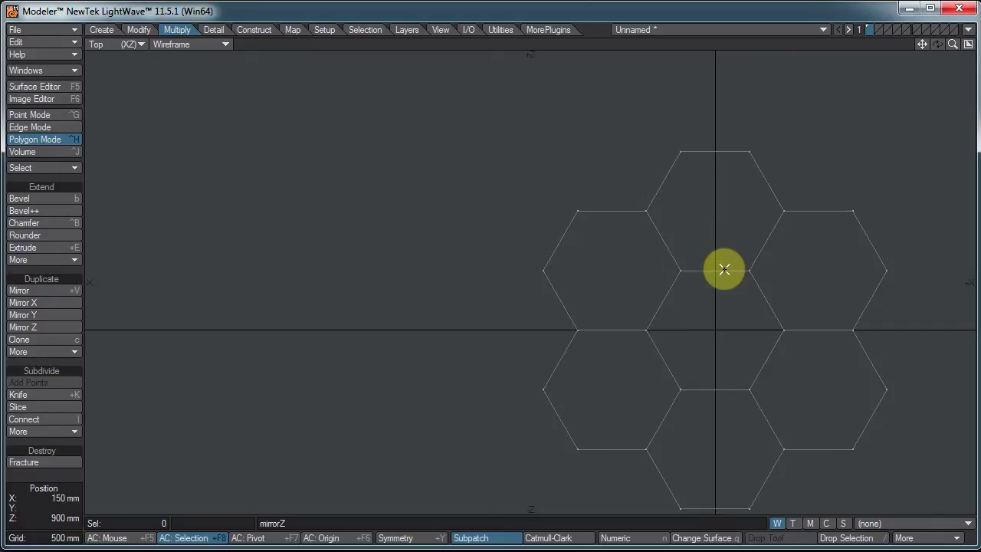
- Merge the overlapping points of the hexagons using a Fixed range with a distance of 1 mm
key("m")
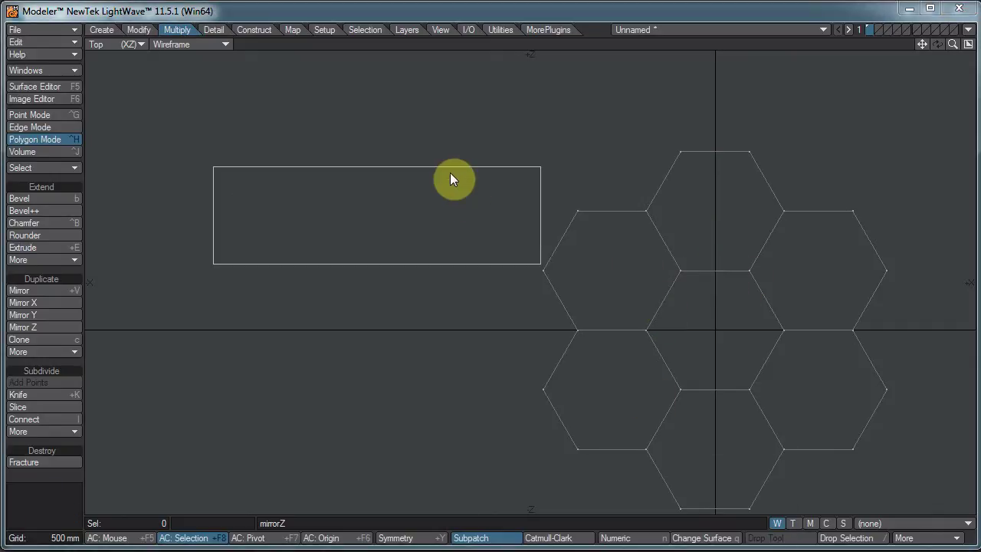
left_click(416, 198)
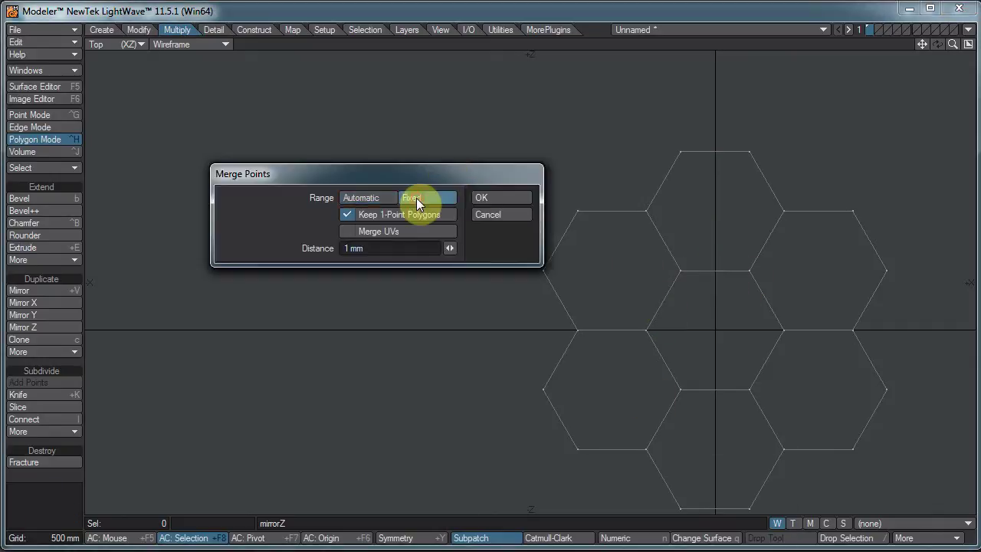
left_click(500, 201)
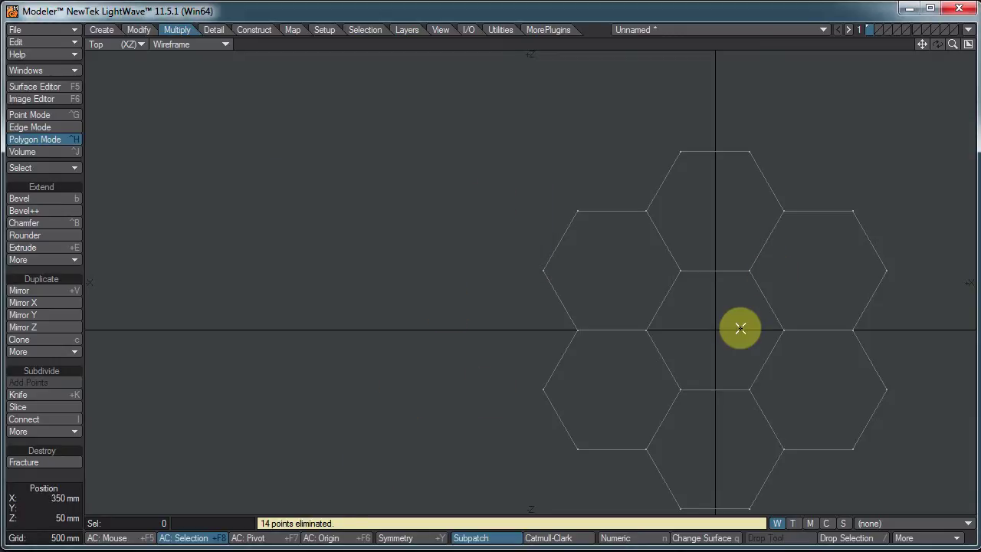
- Make the empty layer 2 the foreground layer and show the hexagons of layer 1 in the background
left_click_drag(713, 300, 514, 240, "alt")
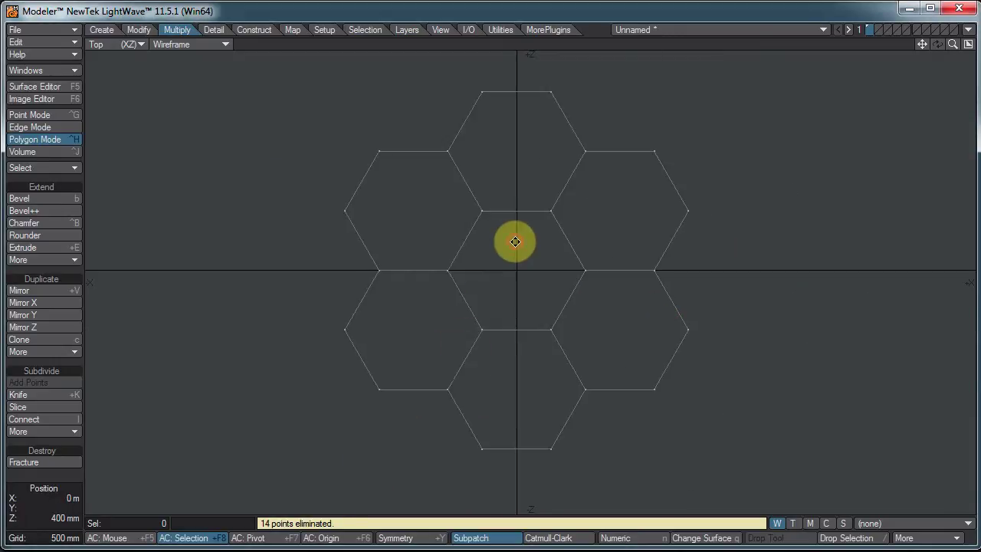
left_click(55, 464)
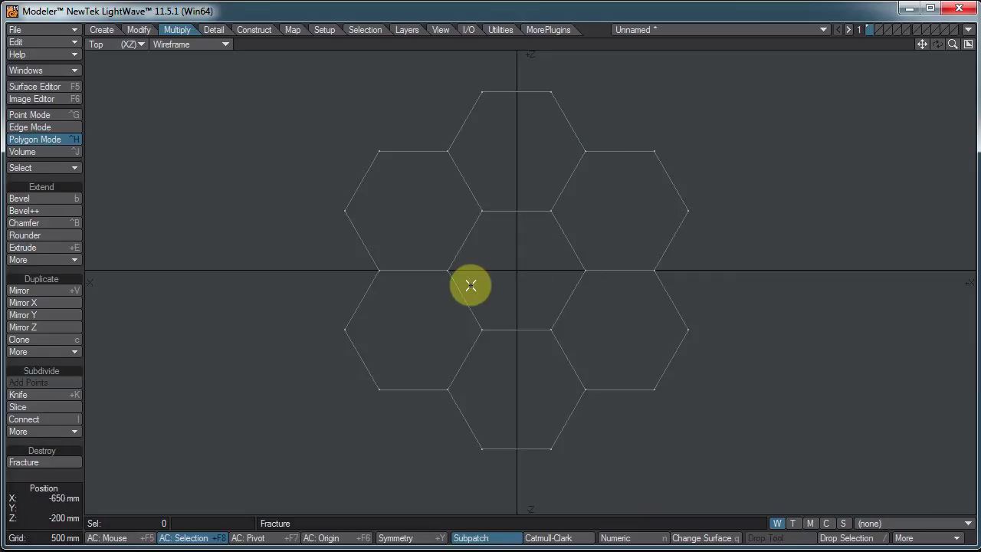
left_click_drag(613, 245, 567, 252, "ctrl+alt")
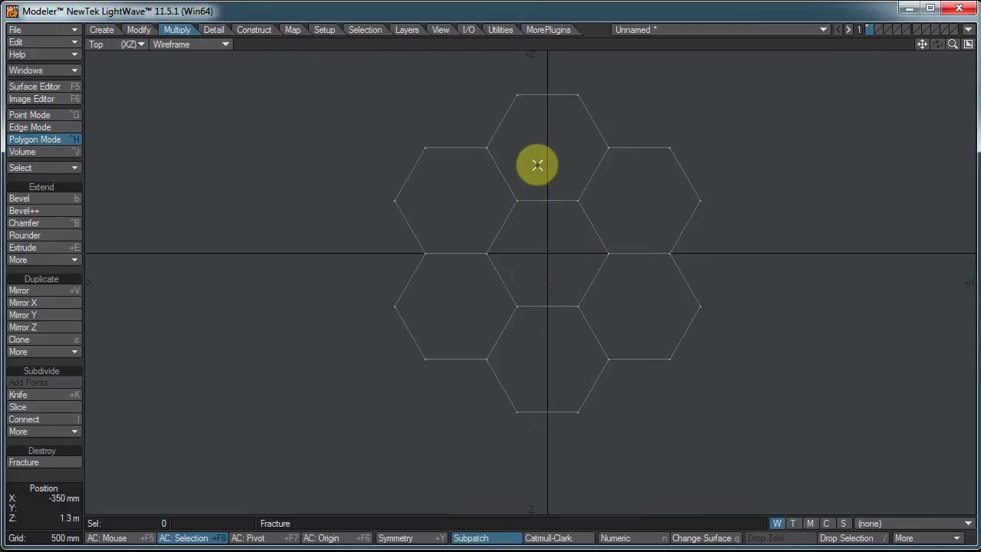
left_click(877, 29)
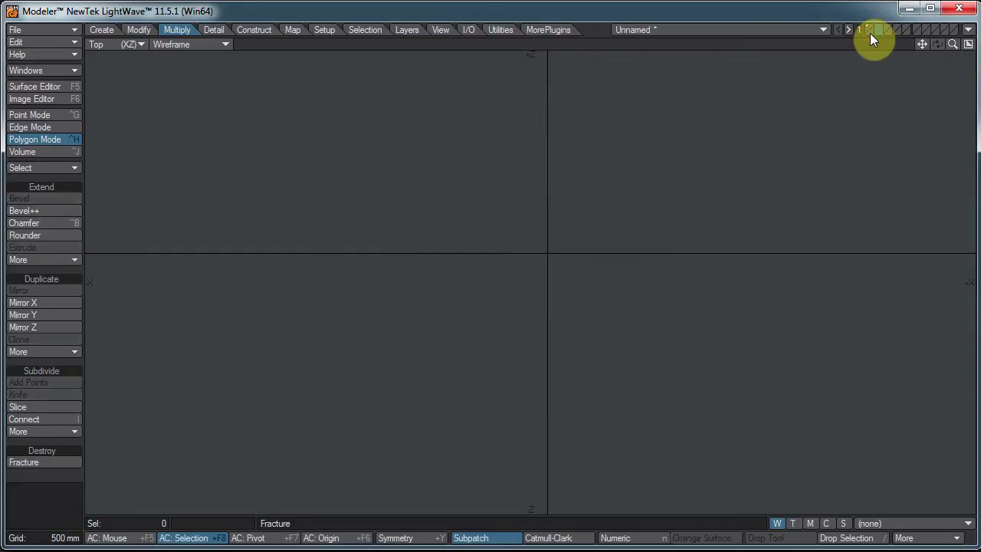
left_click(869, 31)
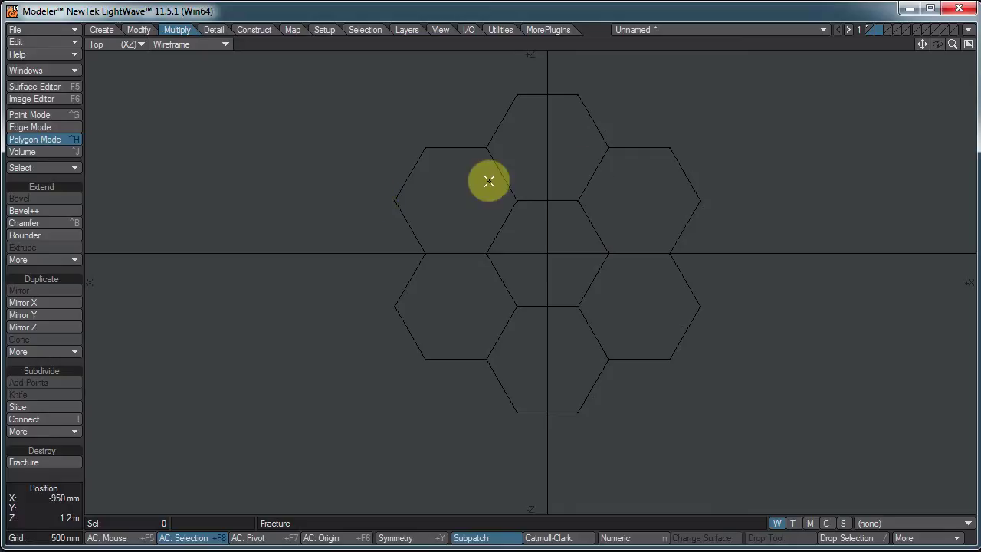
- Draw a flat box around the central hexagon, centre it on the origin, and align its Z edges with the outer hexagons' upper and lower edges
key("shift+x")
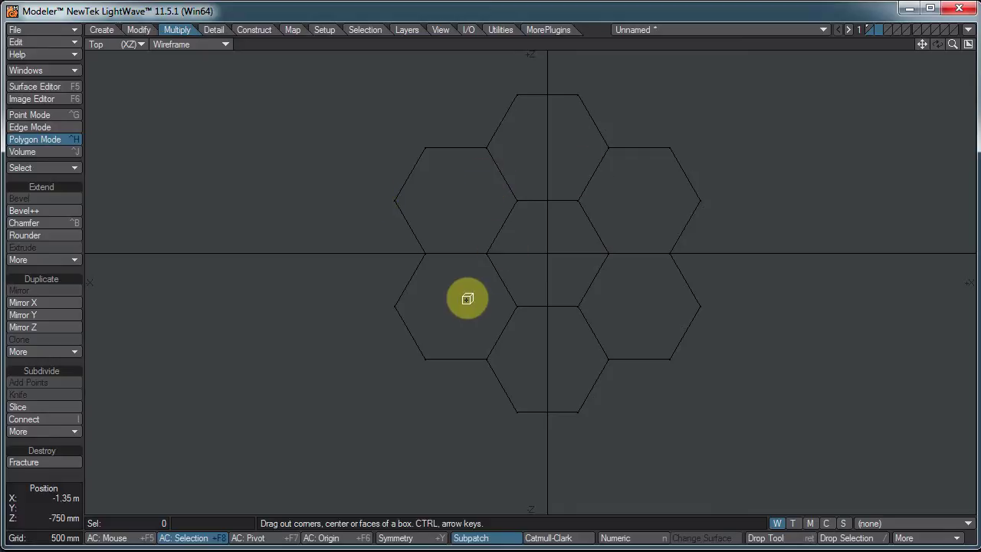
left_click_drag(468, 308, 627, 145)
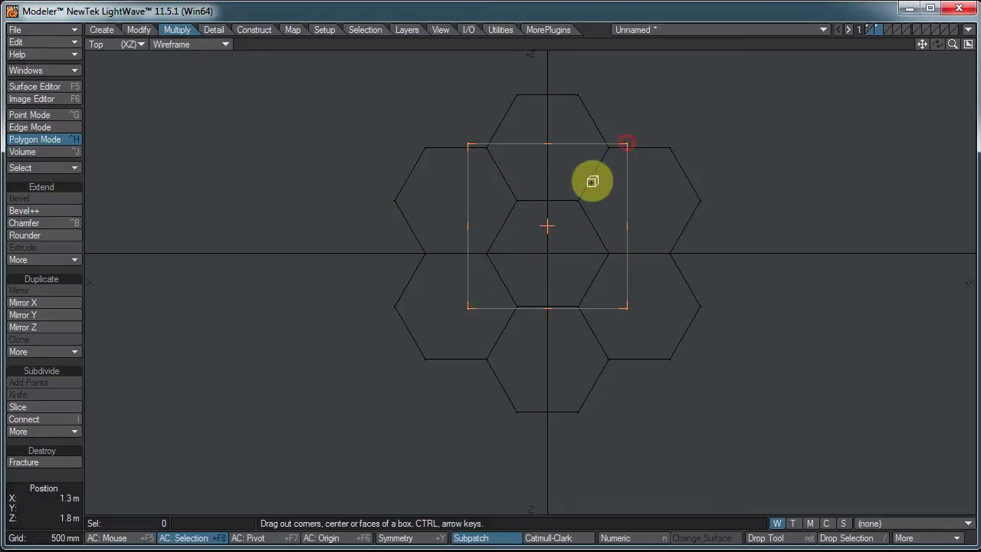
left_click_drag(547, 226, 550, 252)
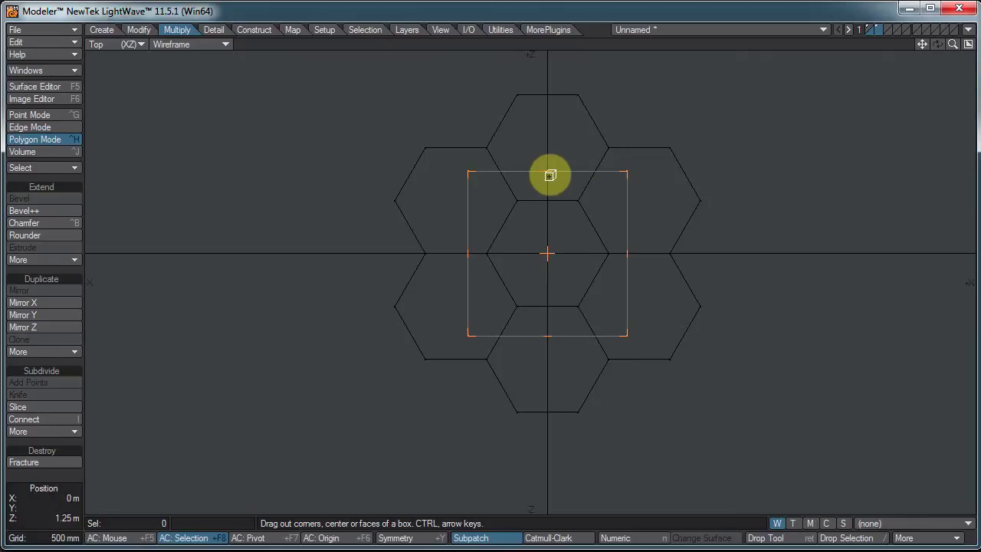
left_click_drag(549, 176, 547, 145)
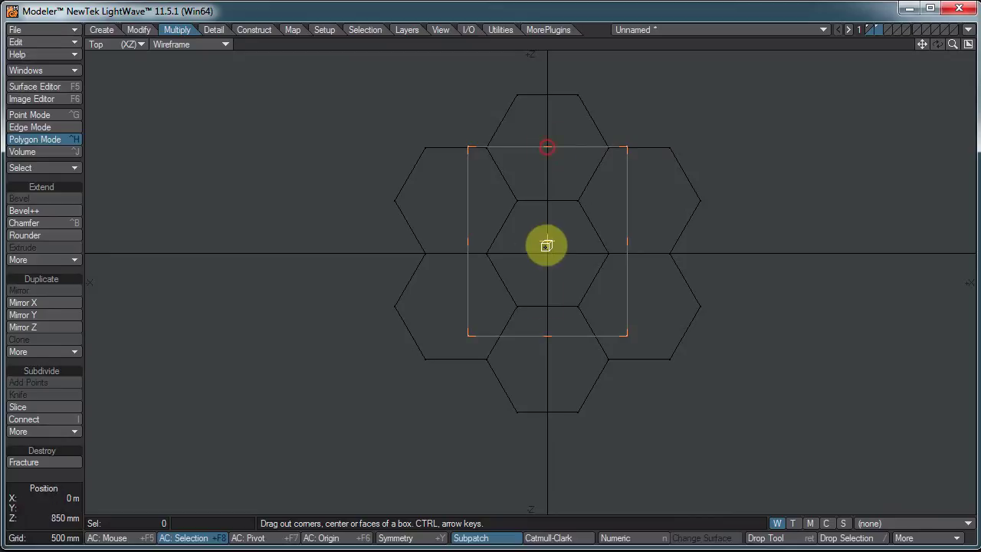
left_click_drag(542, 334, 541, 357)
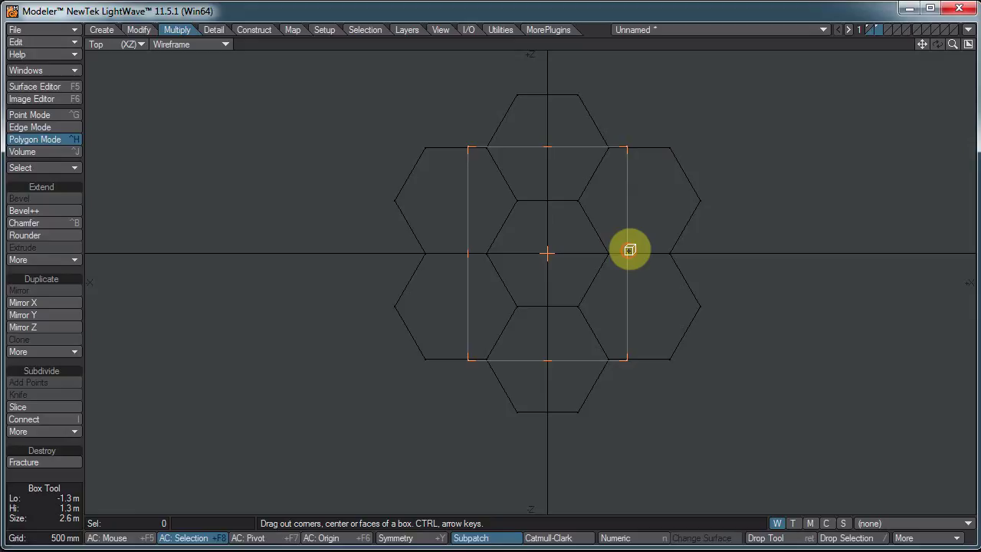
- Widen the box symmetrically in X to 3 m, check its numeric size, and finish the Box tool
left_click_drag(629, 249, 642, 249)
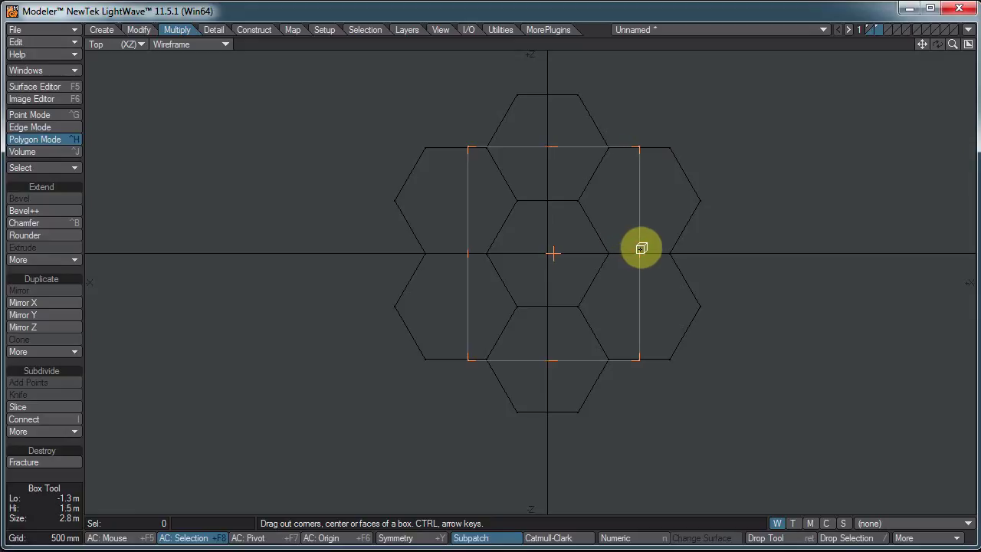
mouse_move(467, 253)
left_mouse_down()
mouse_move(447, 253)
mouse_move(455, 254)
left_mouse_up()
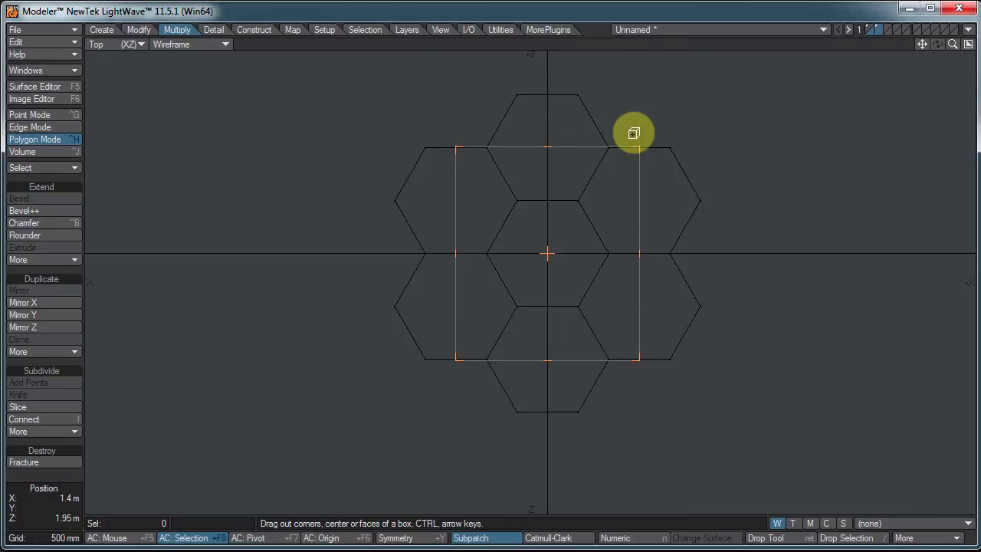
key("n")
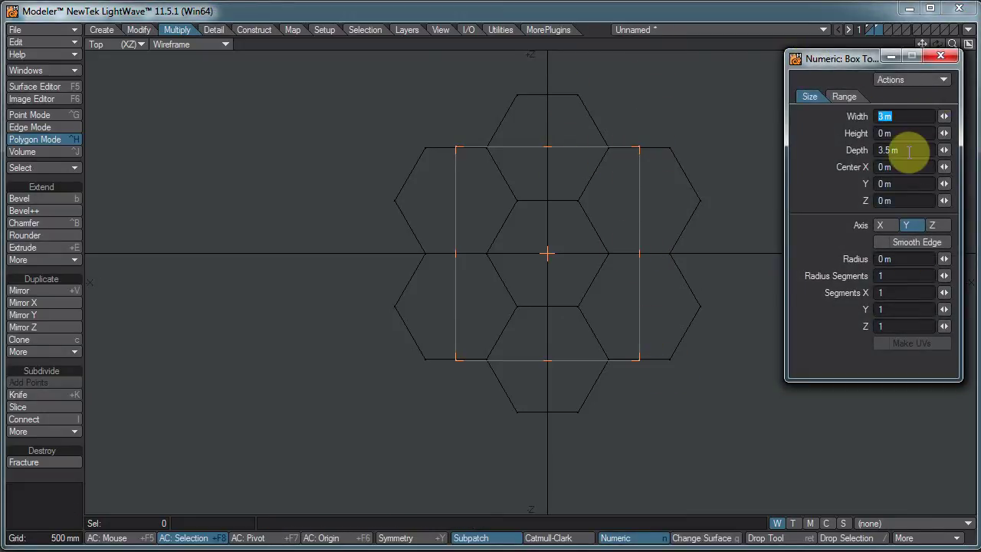
left_click(940, 57)
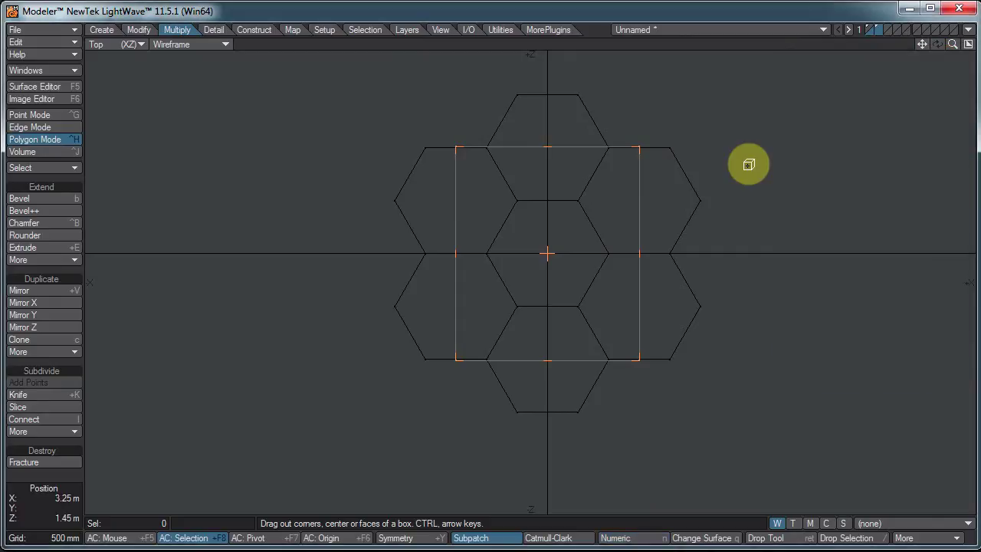
key("Return")
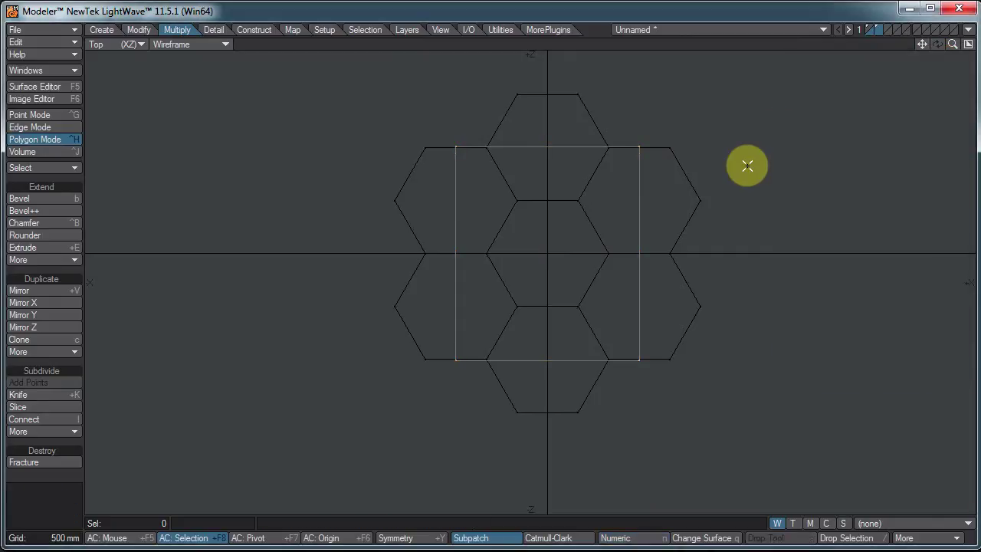
- Swap the layers so the hexagons are in the foreground with the box behind them, and select all seven hexagons
key("apostrophe")
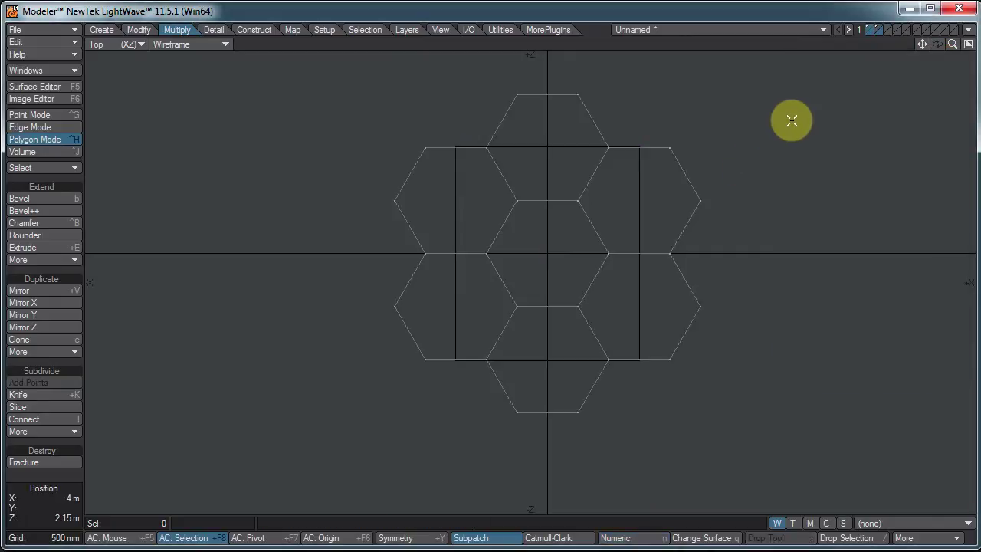
mouse_move(510, 192)
left_mouse_down()
mouse_move(498, 207)
mouse_move(558, 340)
mouse_move(624, 198)
mouse_move(539, 141)
left_mouse_up()
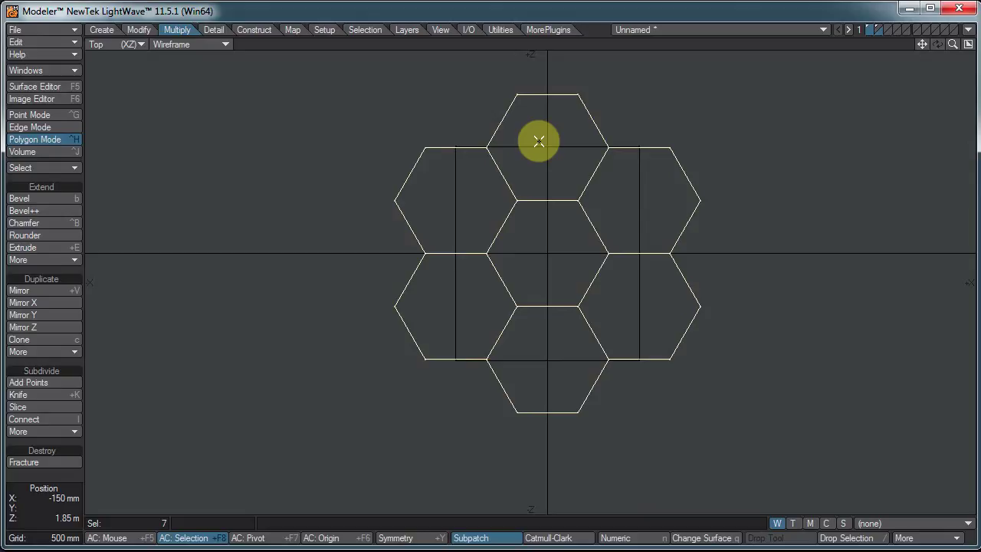
scroll(635, 236, "up", 3)
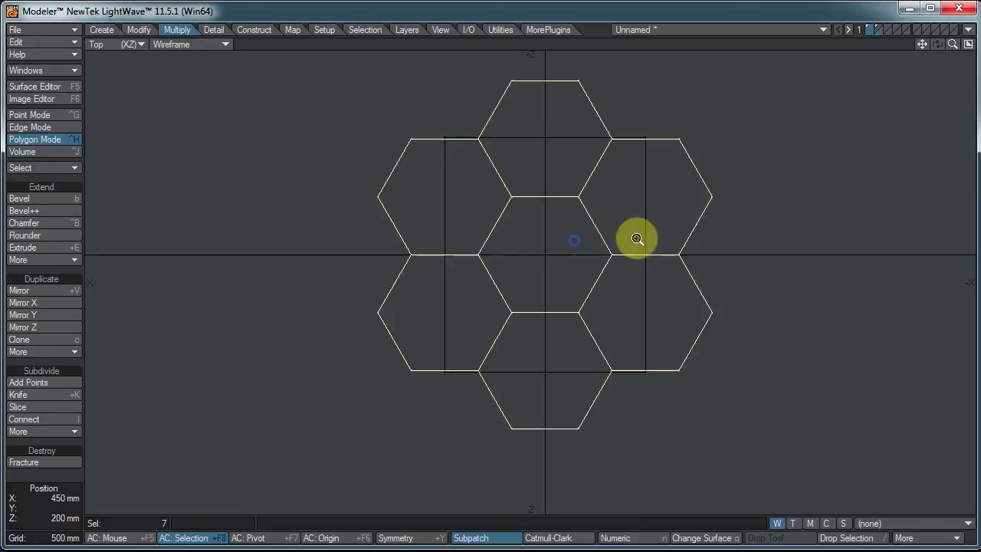
left_click_drag(615, 215, 601, 342, "alt")
left_click_drag(590, 264, 651, 252, "ctrl+alt")
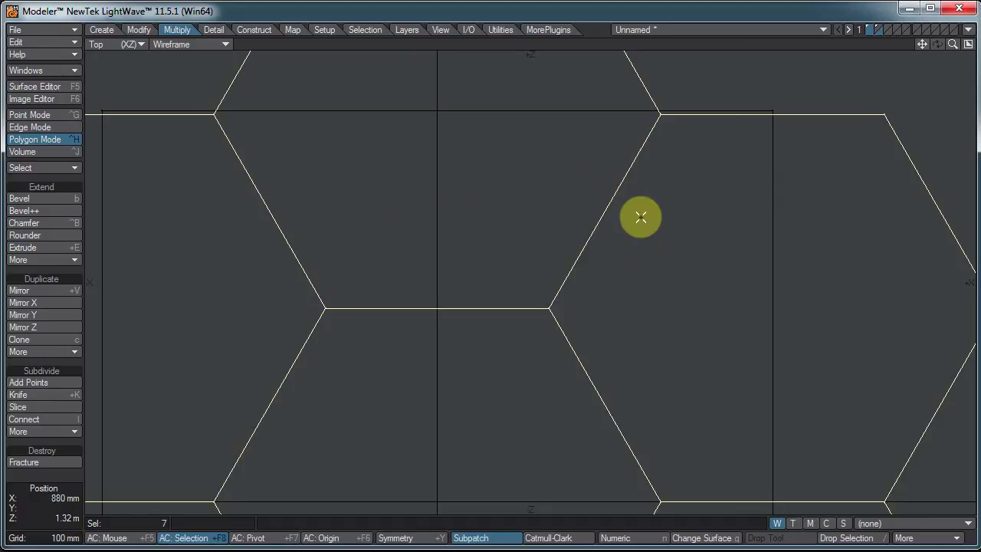
- Bevel the seven hexagons inward with 0 m shift and an inset of about 100 mm
key("b")
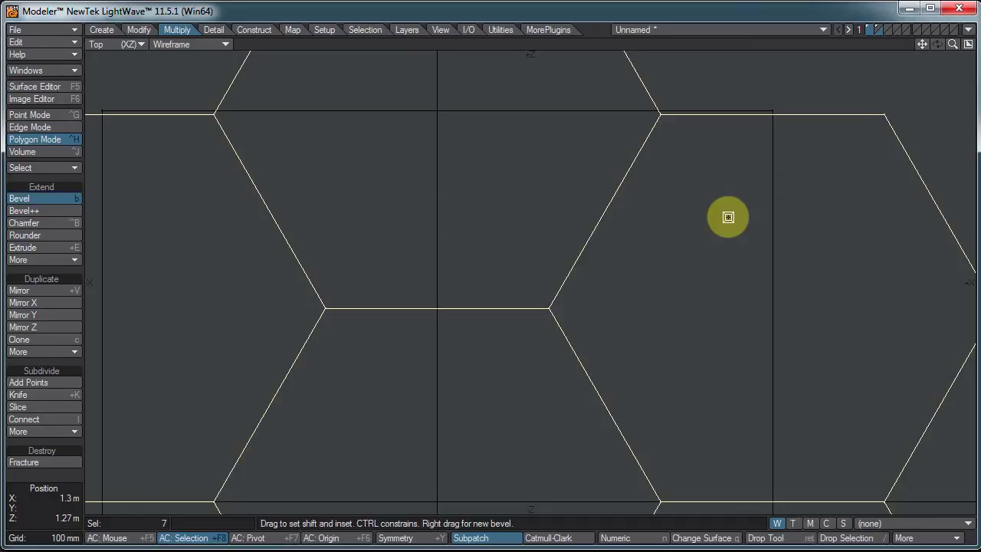
left_click_drag(728, 217, 703, 222)
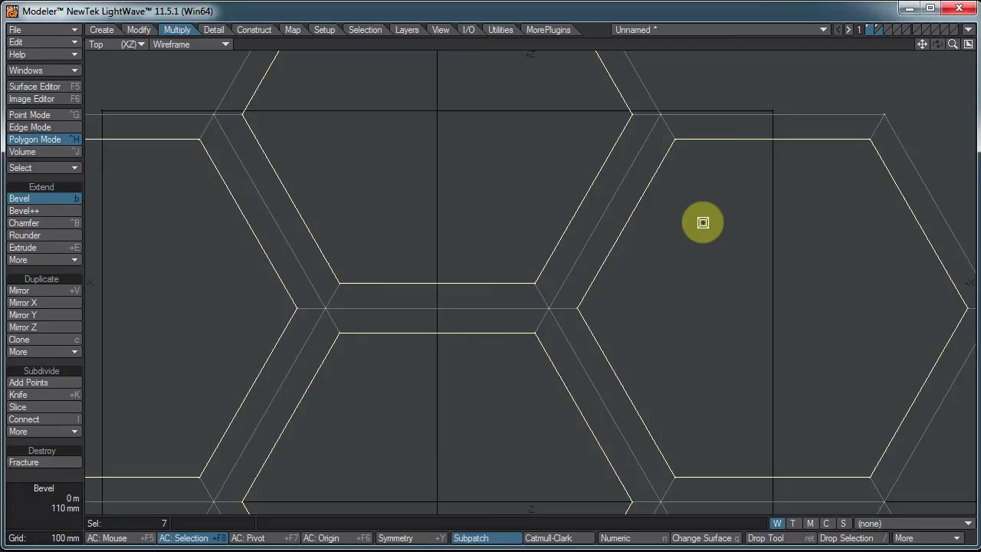
left_click_drag(703, 222, 725, 221)
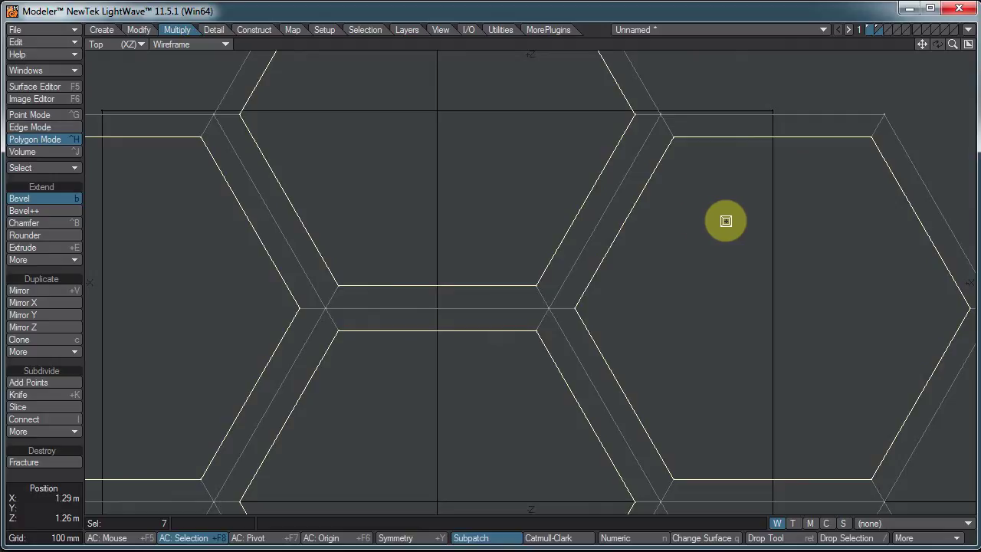
- Delete the inner hexagon faces to leave only the frames, show all four views, and drop the Bevel tool
key("/")
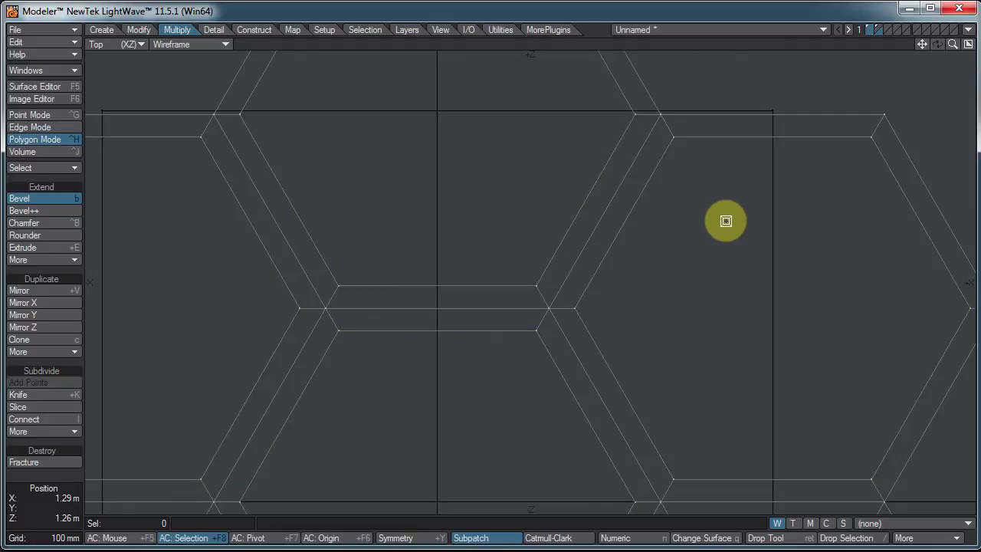
key("a")
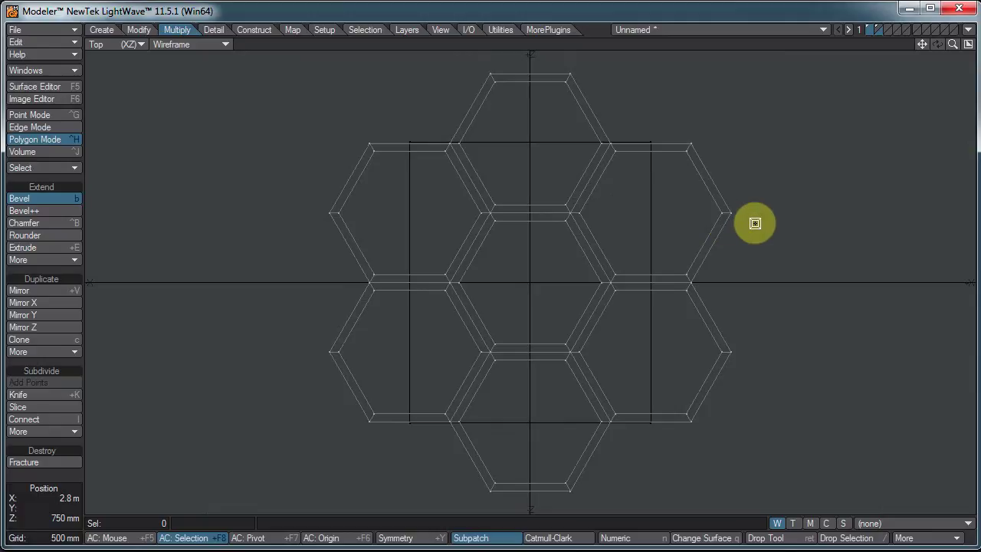
key("0")
left_click_drag(783, 207, 748, 280, "alt")
left_click_drag(281, 160, 291, 237, "alt")
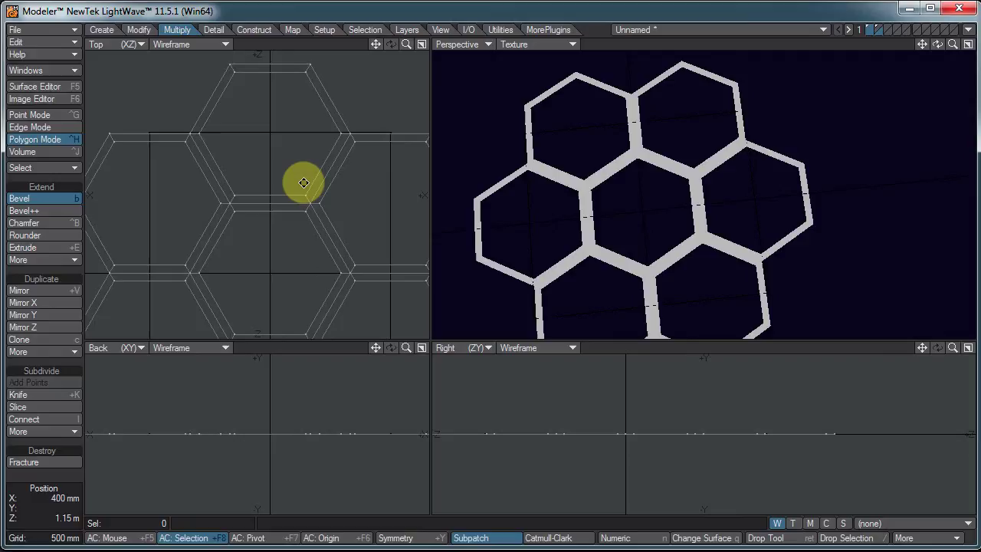
left_click(399, 198)
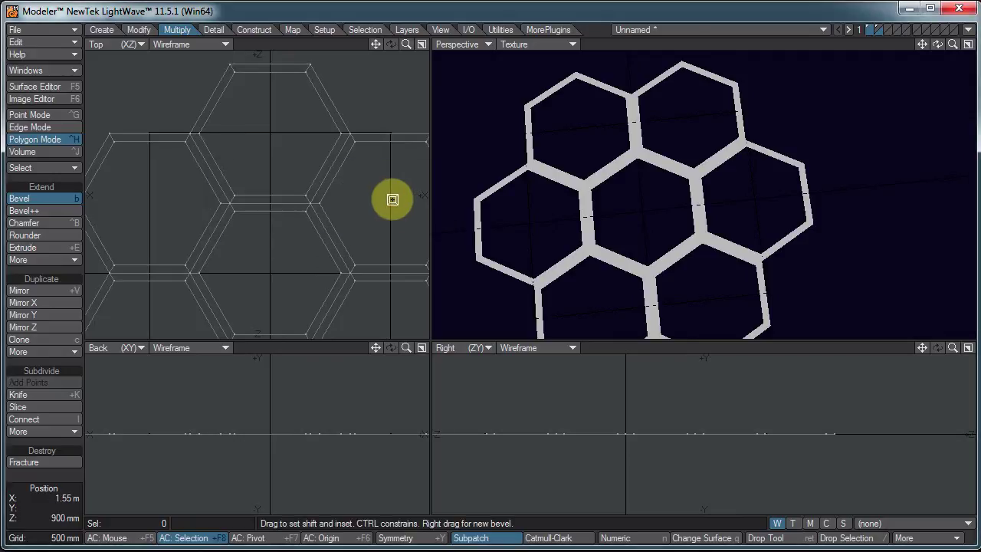
key("Return")
- Trim the honeycomb frames to the background box using Template Drill with axis Y and operation Core
key("shift+r")
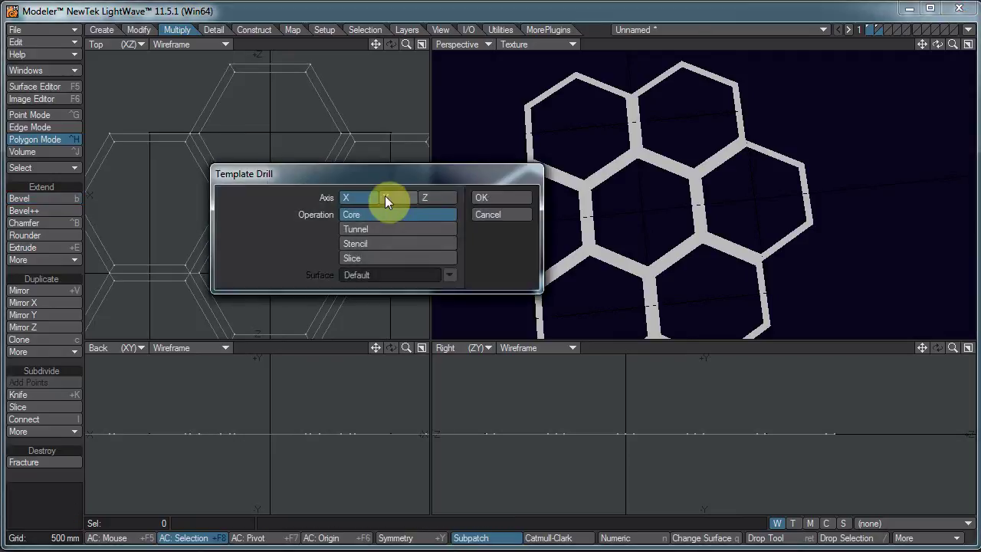
left_click(498, 197)
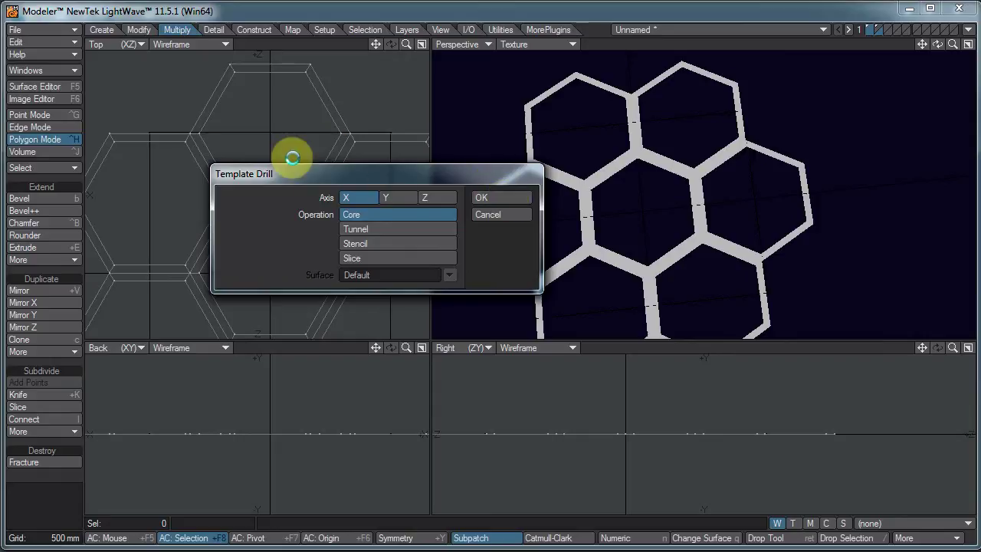
left_click(399, 197)
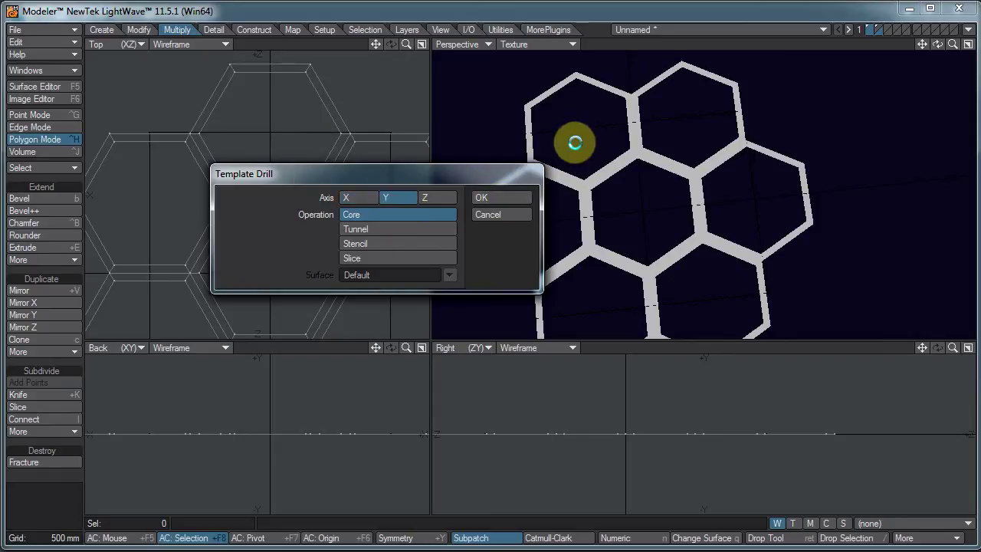
left_click_drag(465, 173, 818, 125)
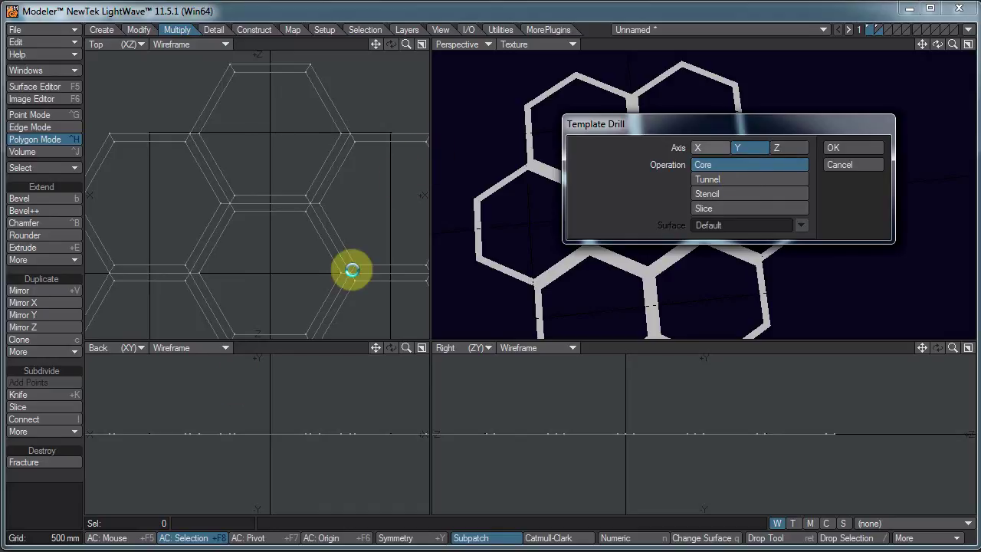
left_click(859, 147)
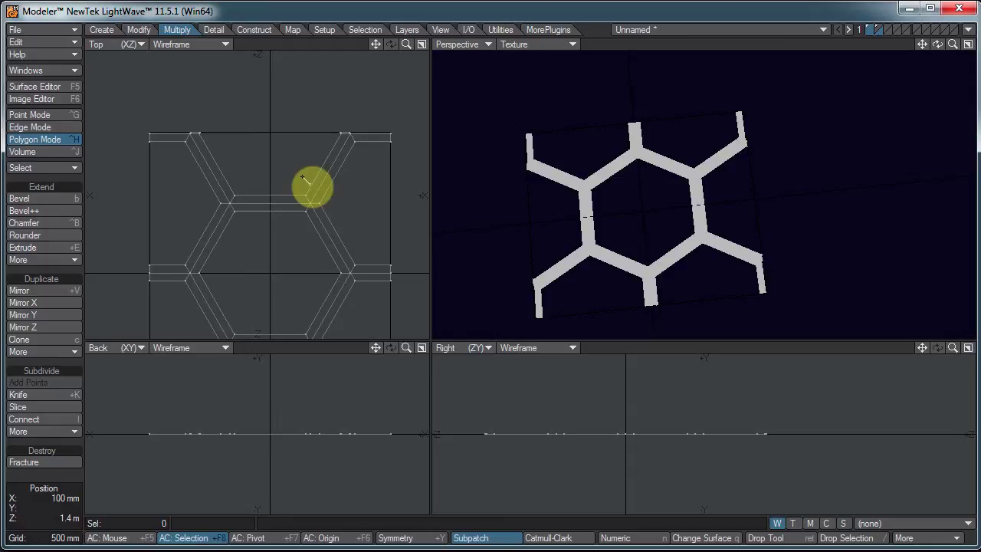
- Select the four thin sliver polygons along the trimmed tile's upper and lower Z edges and delete them
left_click_drag(244, 136, 295, 152, "ctrl+alt")
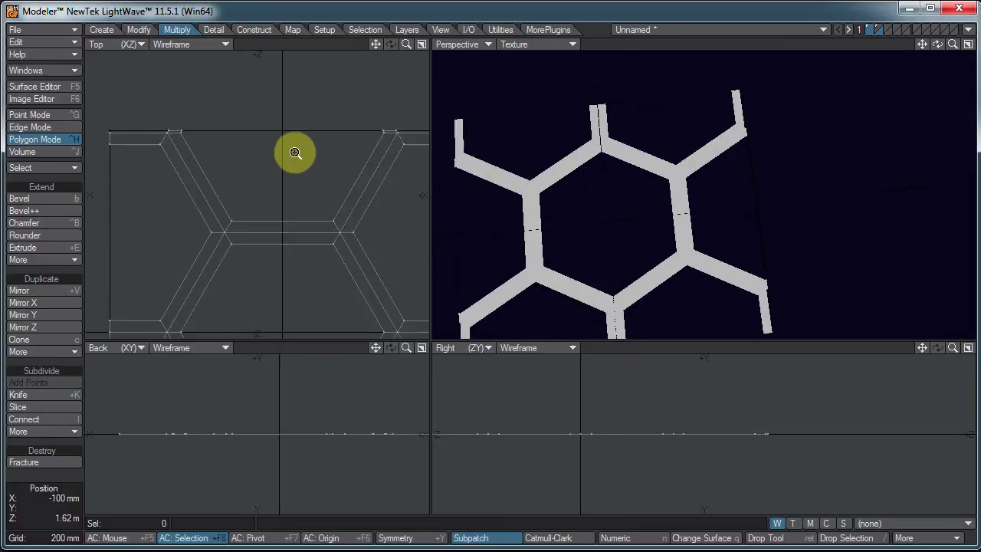
scroll(295, 153, "up", 1)
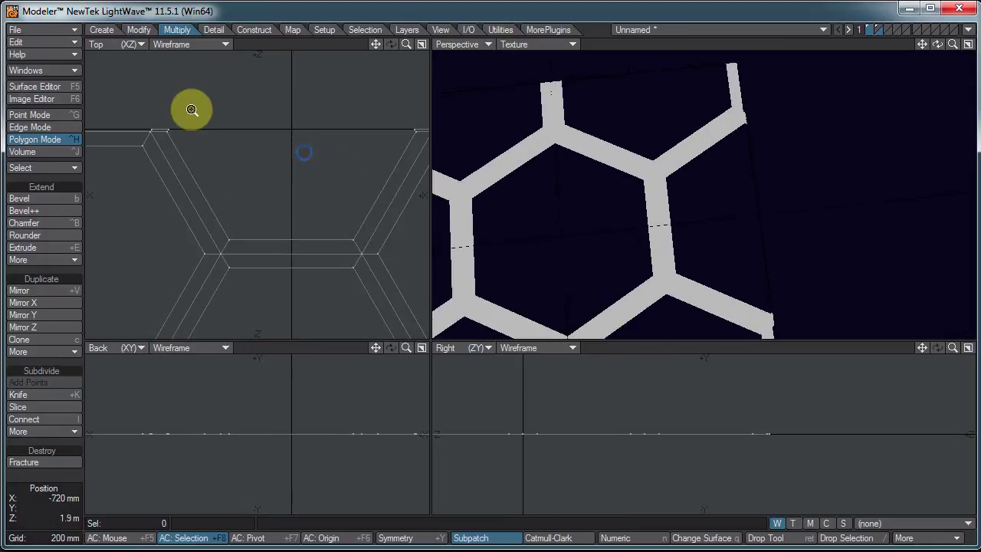
left_click(420, 129)
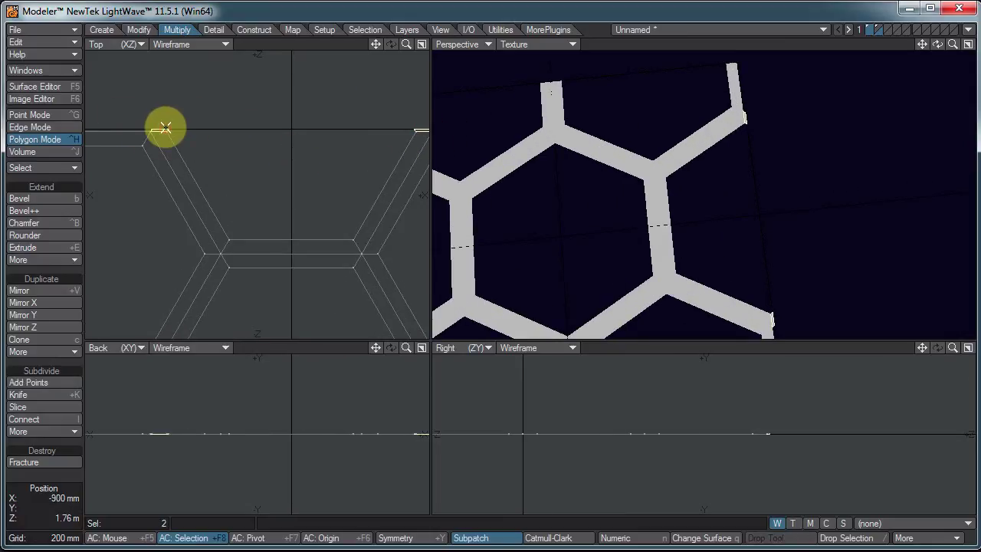
left_click_drag(326, 253, 300, 49, "alt")
left_click_drag(321, 201, 333, 169, "alt")
left_click_drag(280, 217, 318, 38, "alt")
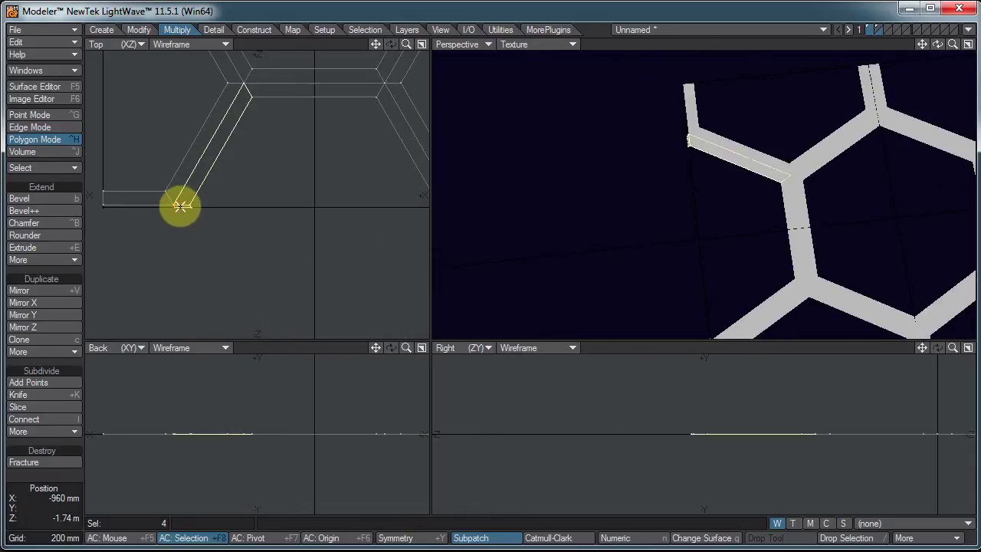
left_click_drag(288, 218, 180, 219, "alt")
left_click(343, 206)
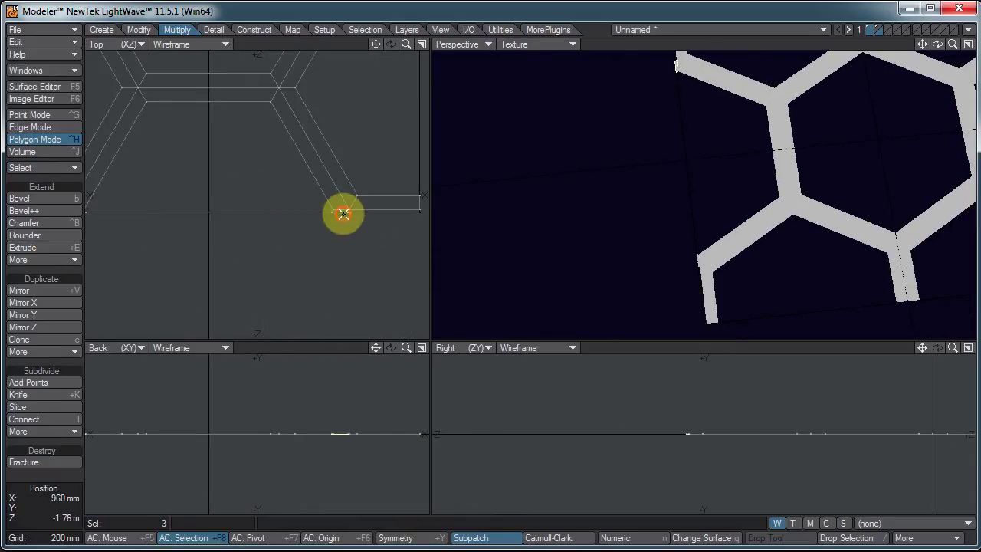
left_click(343, 208)
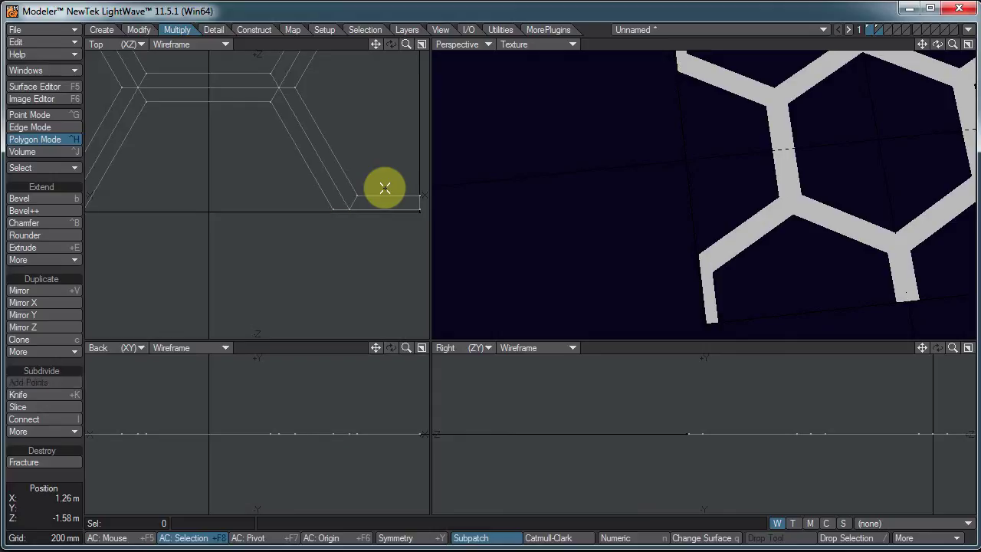
- Enlarge the Top viewport and frame the trimmed honeycomb tile in it
left_click_drag(385, 187, 326, 205, "ctrl+alt")
left_click_drag(324, 204, 350, 305, "alt")
left_click_drag(314, 225, 297, 239, "alt")
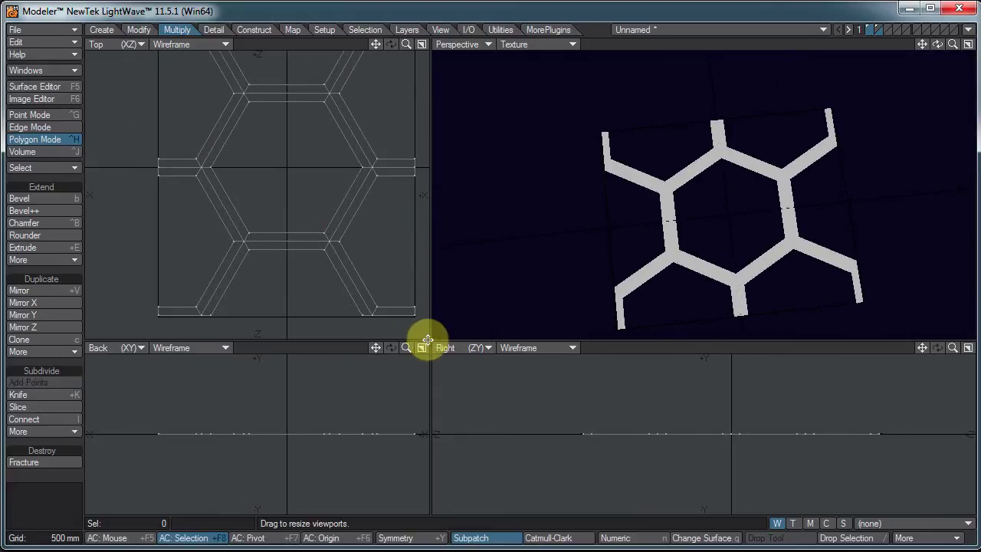
left_click_drag(429, 345, 508, 381)
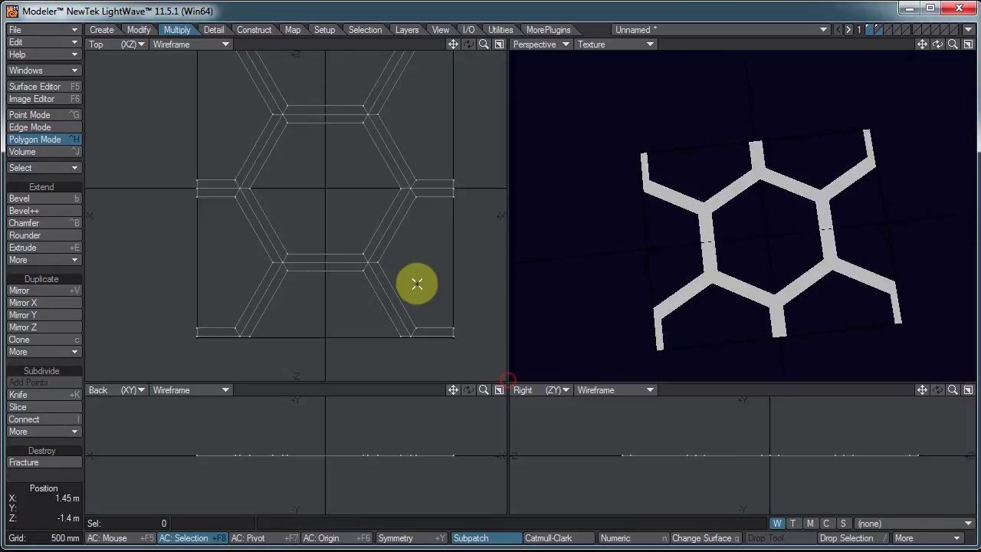
left_click_drag(365, 215, 385, 228, "alt")
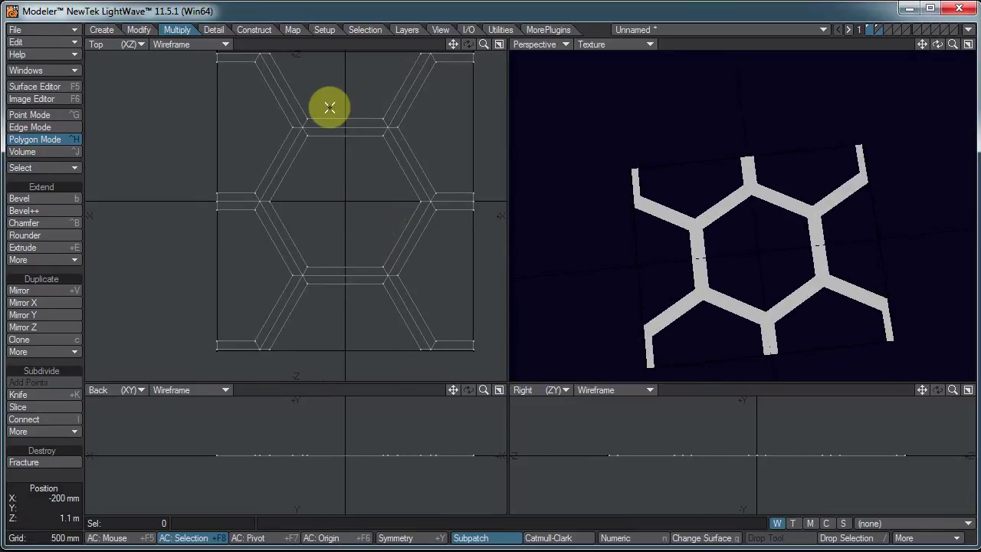
- Merge the paired half-strip polygons of every honeycomb strut, inner hexagon and outer arms, so each strut becomes a single polygon
mouse_move(329, 108)
left_mouse_down()
mouse_move(329, 153)
mouse_move(273, 244)
mouse_move(367, 223)
mouse_move(443, 251)
left_mouse_up()
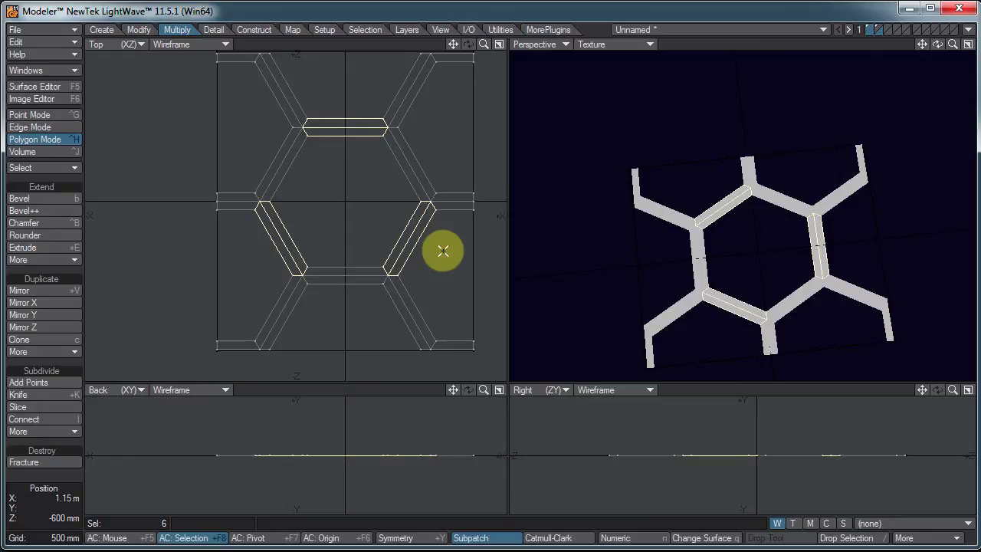
key("shift+z")
mouse_move(434, 250)
left_mouse_down()
mouse_move(406, 225)
mouse_move(279, 211)
mouse_move(257, 228)
left_mouse_up()
mouse_move(247, 163)
left_mouse_down()
mouse_move(282, 191)
mouse_move(327, 300)
mouse_move(383, 189)
mouse_move(444, 151)
left_mouse_up()
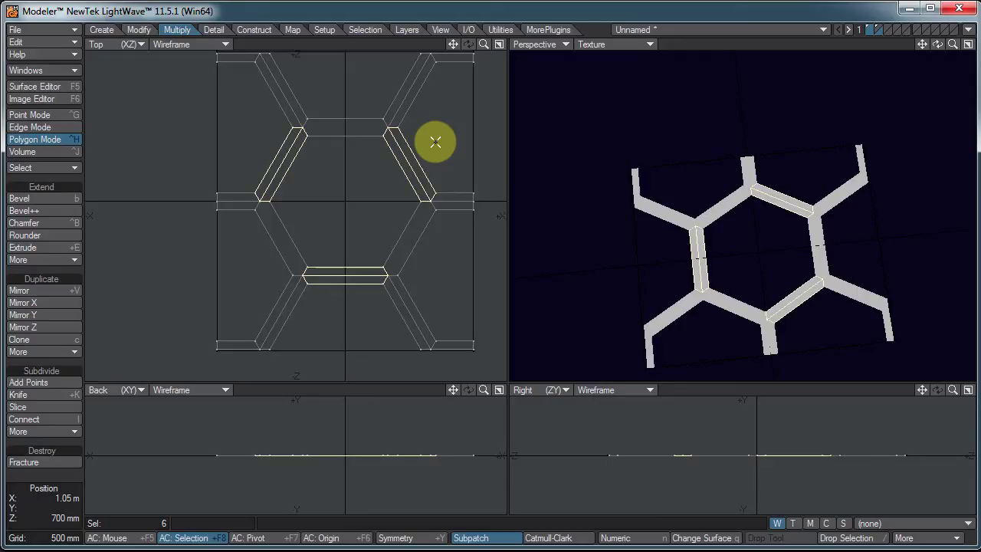
left_click(438, 141)
left_click(297, 171)
left_click(276, 127)
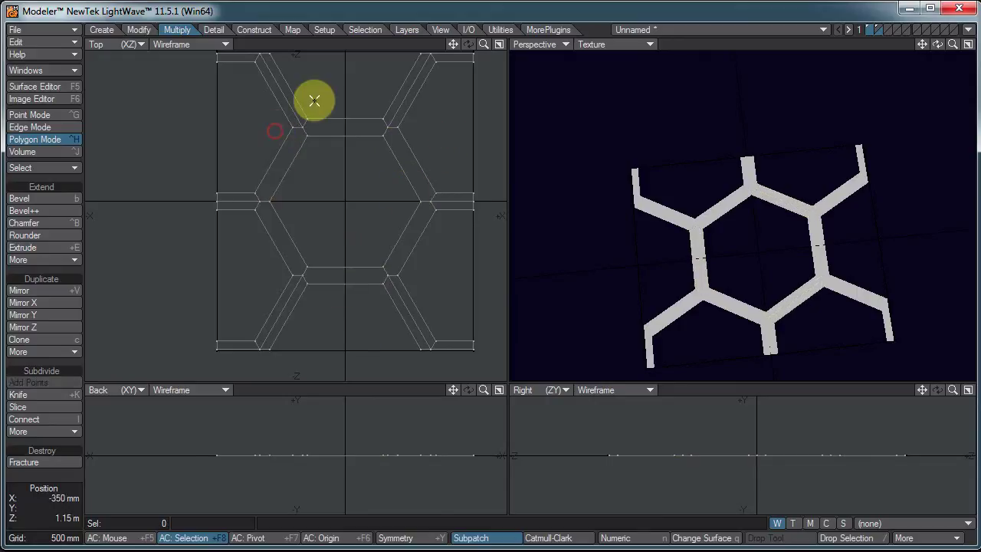
mouse_move(306, 96)
left_mouse_down()
mouse_move(229, 197)
mouse_move(265, 292)
mouse_move(435, 307)
mouse_move(335, 319)
mouse_move(422, 272)
mouse_move(453, 199)
mouse_move(400, 79)
mouse_move(445, 216)
mouse_move(250, 272)
mouse_move(321, 75)
mouse_move(324, 103)
left_mouse_up()
key("shift+z")
- Extrude the flat honeycomb frame about 700 mm downward along the Y axis
scroll(436, 442, "down", 3)
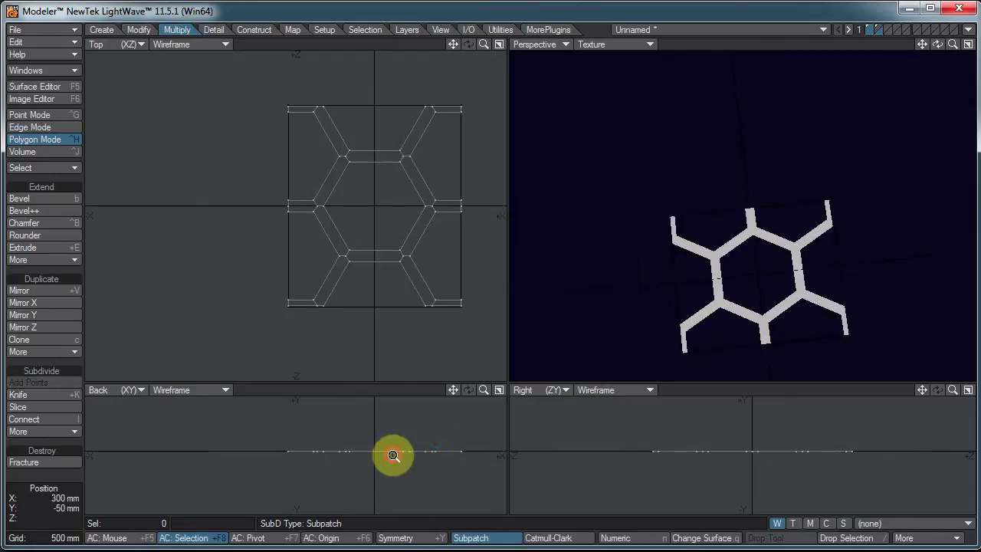
left_click_drag(394, 455, 386, 403, "alt")
key("shift+e")
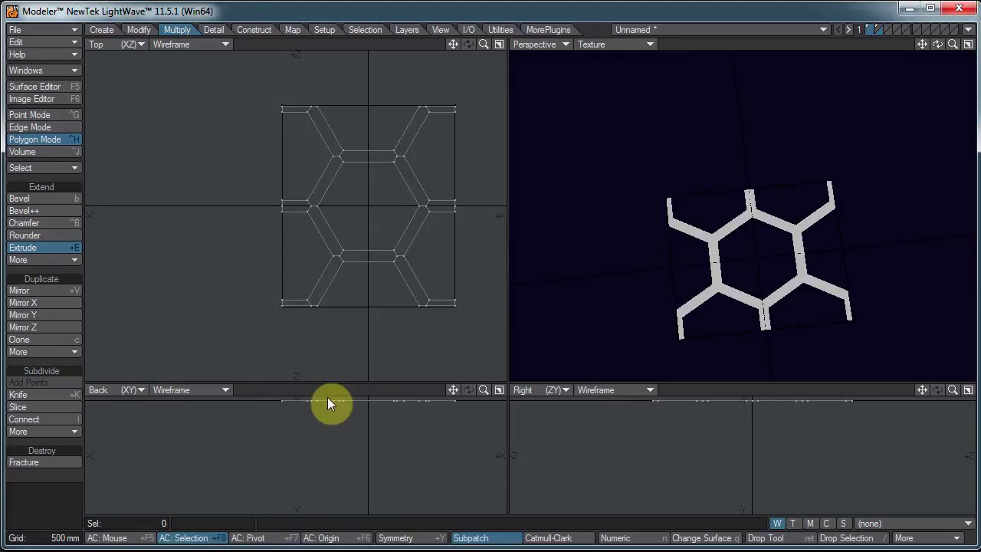
left_click_drag(370, 433, 373, 452, "alt")
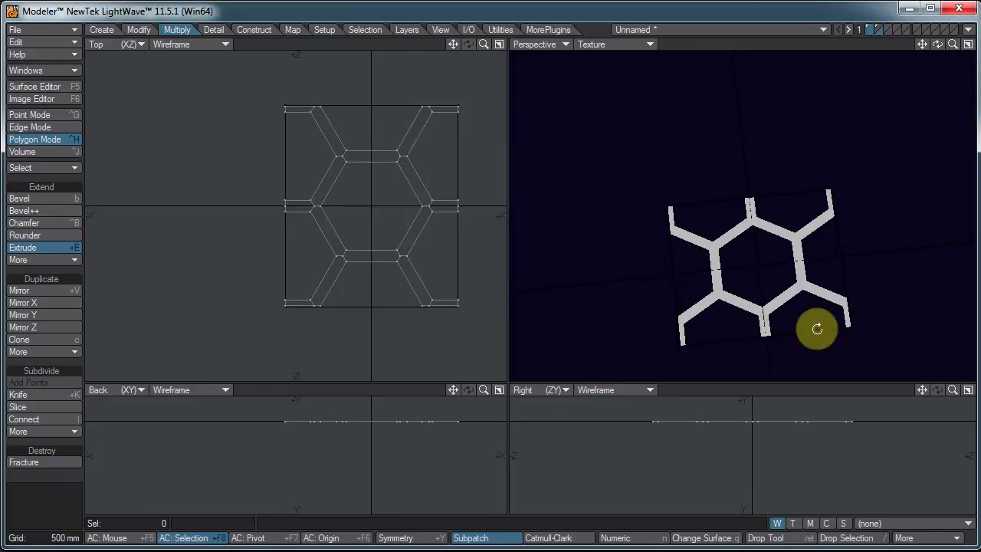
left_click_drag(816, 329, 736, 188, "alt")
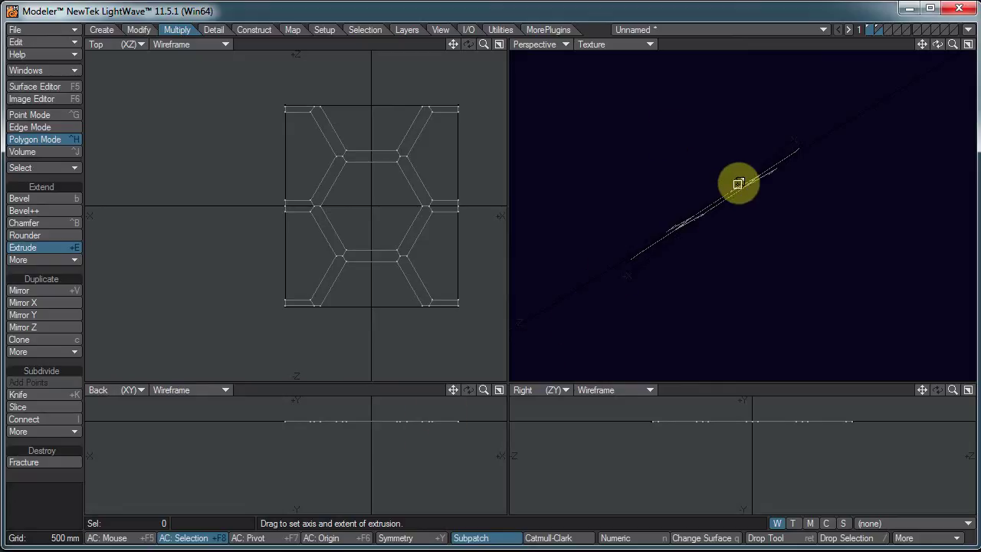
left_click_drag(742, 182, 750, 195)
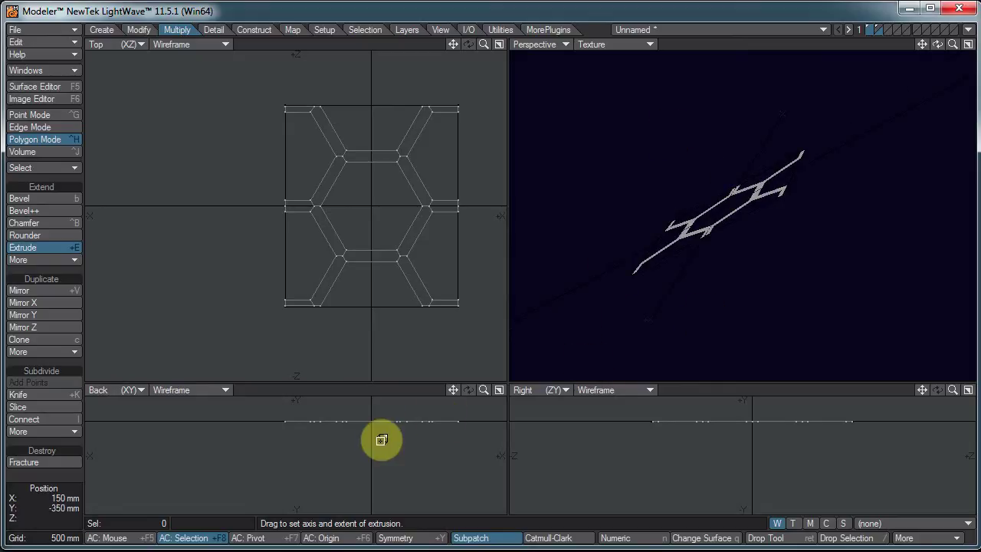
left_click_drag(383, 438, 404, 480)
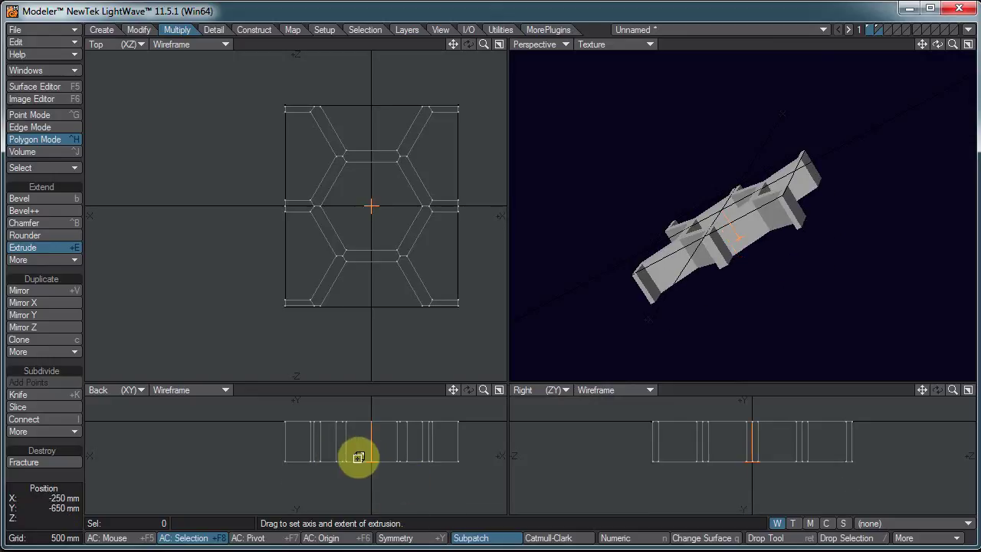
key("Return")
- In edge mode, select all edges along the upper face of the extruded honeycomb tile
left_click_drag(789, 267, 528, 273, "alt")
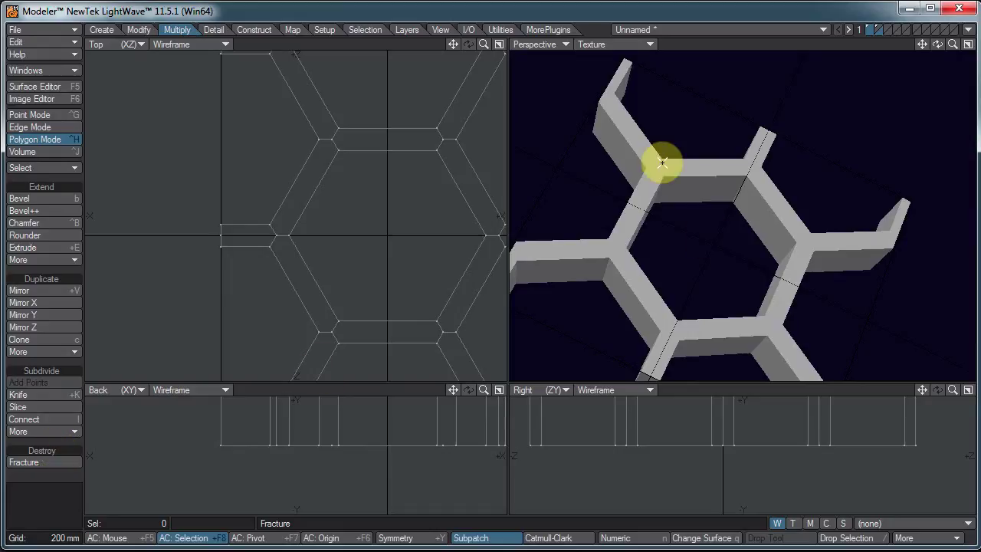
left_click_drag(377, 413, 296, 462, "alt")
scroll(386, 454, "down", 3)
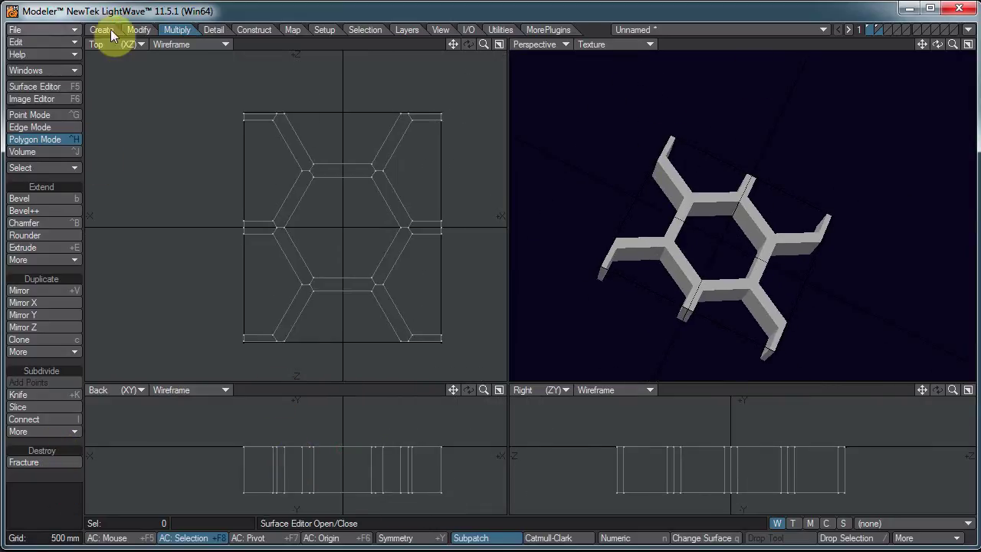
left_click(35, 127)
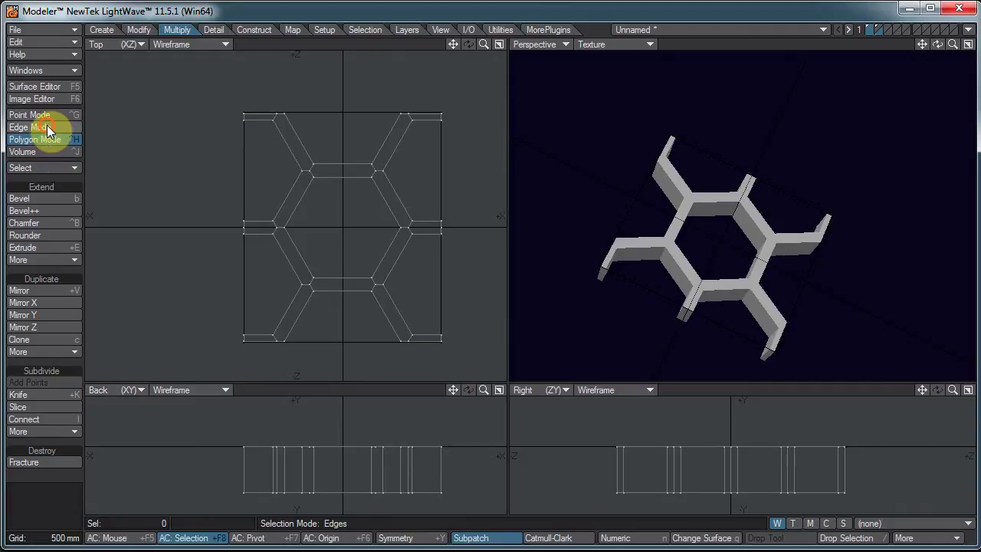
mouse_move(264, 452)
right_mouse_down()
mouse_move(197, 429)
mouse_move(521, 462)
mouse_move(429, 478)
mouse_move(433, 458)
right_mouse_up()
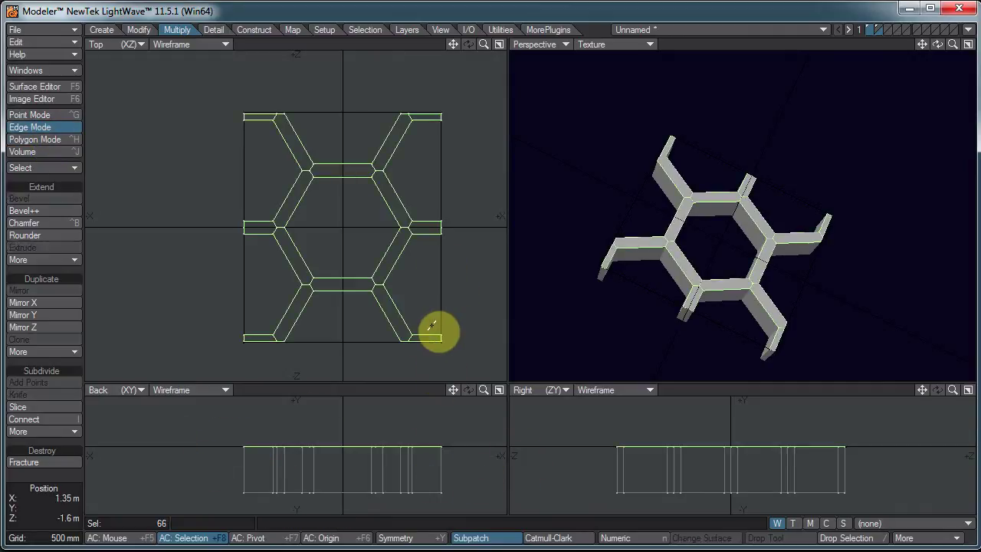
- Deselect the short end edges along the tile border and the edges crossing the strut joints, leaving only the long outline edges selected
mouse_move(431, 313)
right_mouse_down()
mouse_move(539, 171)
mouse_move(455, 92)
mouse_move(420, 105)
mouse_move(427, 111)
right_mouse_up()
mouse_move(245, 102)
right_mouse_down()
mouse_move(244, 358)
mouse_move(245, 336)
right_mouse_up()
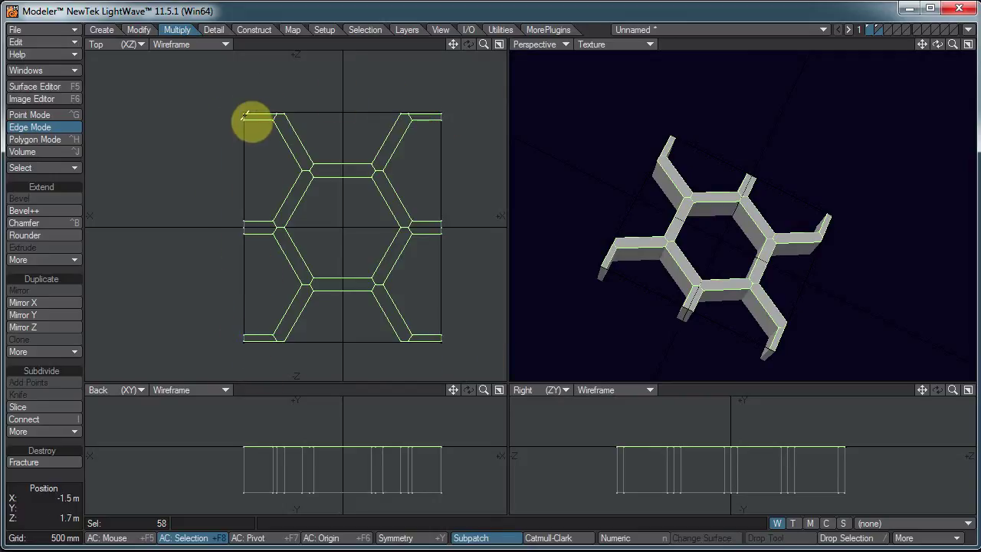
mouse_move(244, 115)
right_mouse_down()
mouse_move(284, 79)
mouse_move(467, 109)
mouse_move(441, 117)
right_mouse_up()
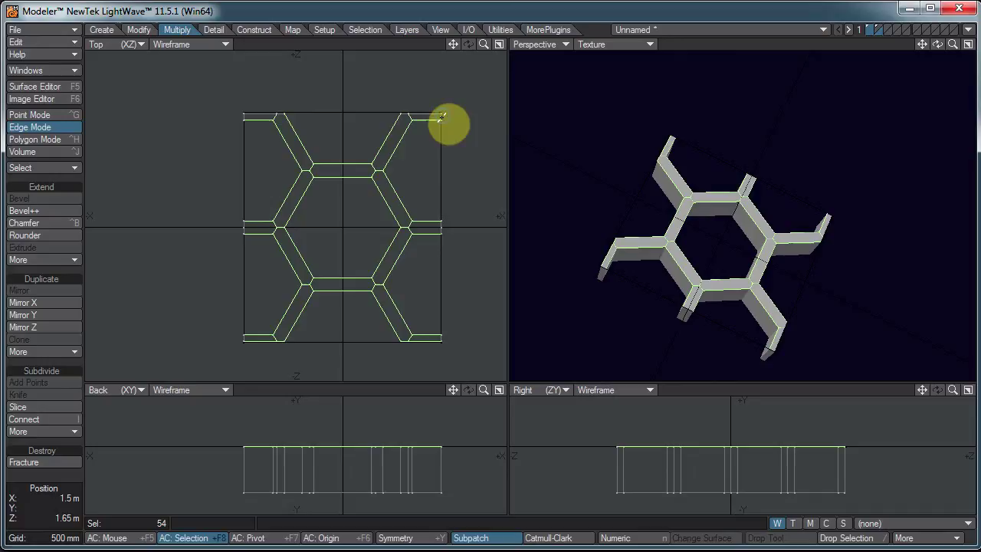
mouse_move(443, 337)
right_mouse_down()
mouse_move(455, 360)
mouse_move(212, 351)
mouse_move(263, 339)
right_mouse_up()
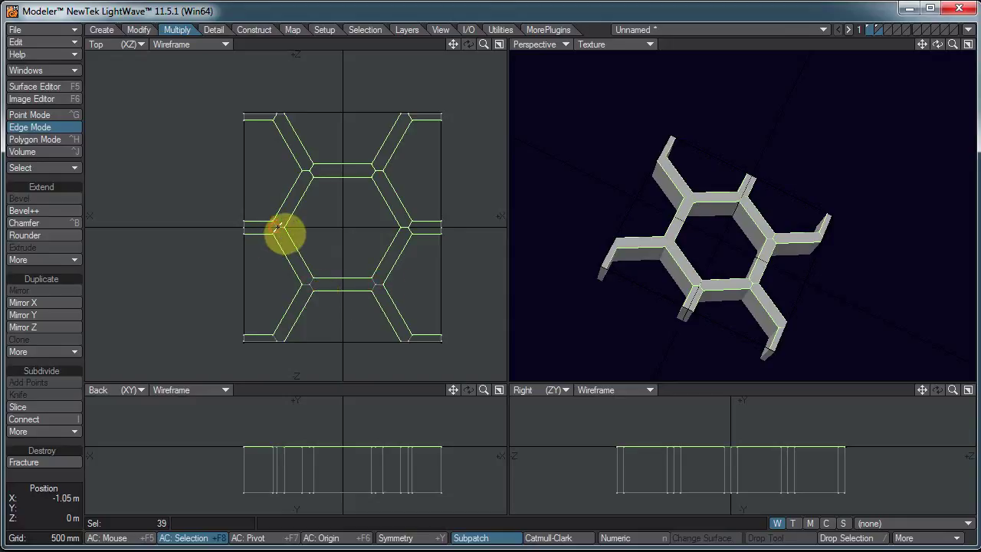
left_click(375, 168)
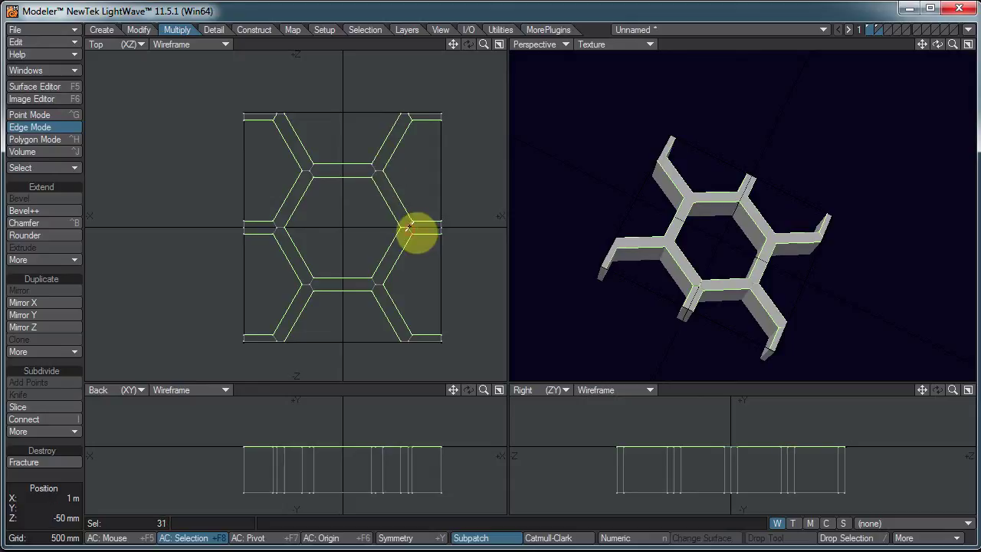
left_click(405, 115)
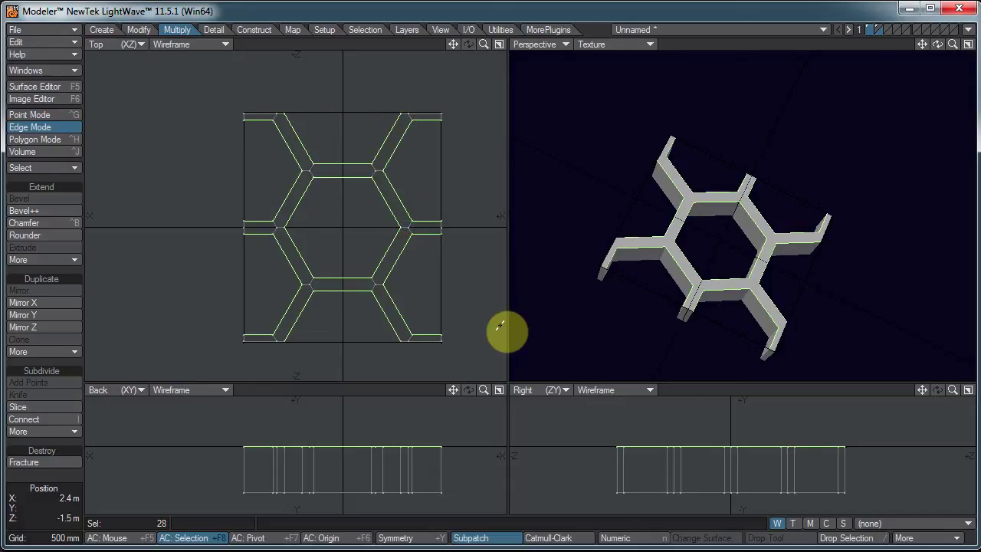
- Apply a narrow Chamfer to the selected upper outline edges of the honeycomb
key("ctrl+b")
left_click_drag(450, 448, 652, 423, "ctrl+alt")
left_click_drag(414, 434, 431, 468, "alt")
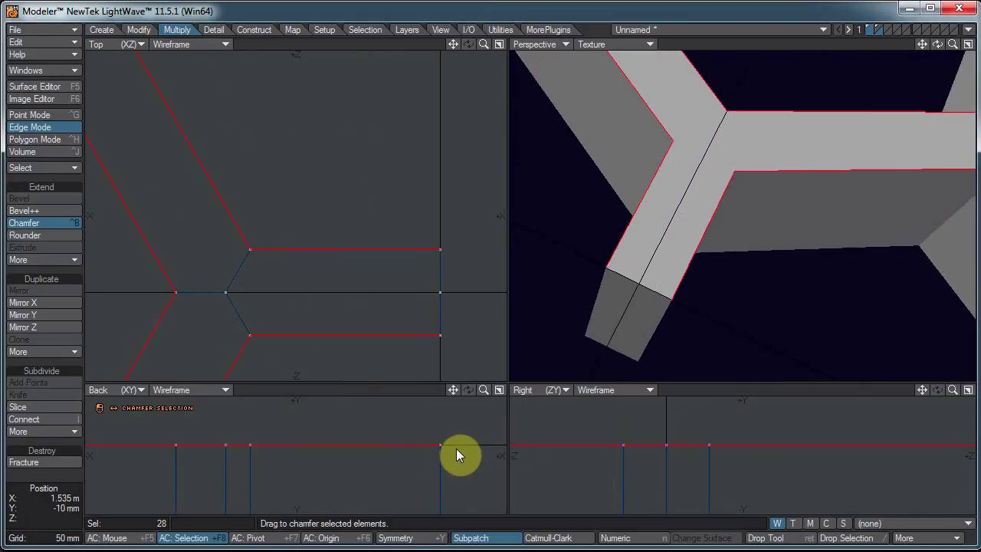
mouse_move(455, 429)
left_mouse_down()
mouse_move(477, 430)
mouse_move(455, 430)
left_mouse_up()
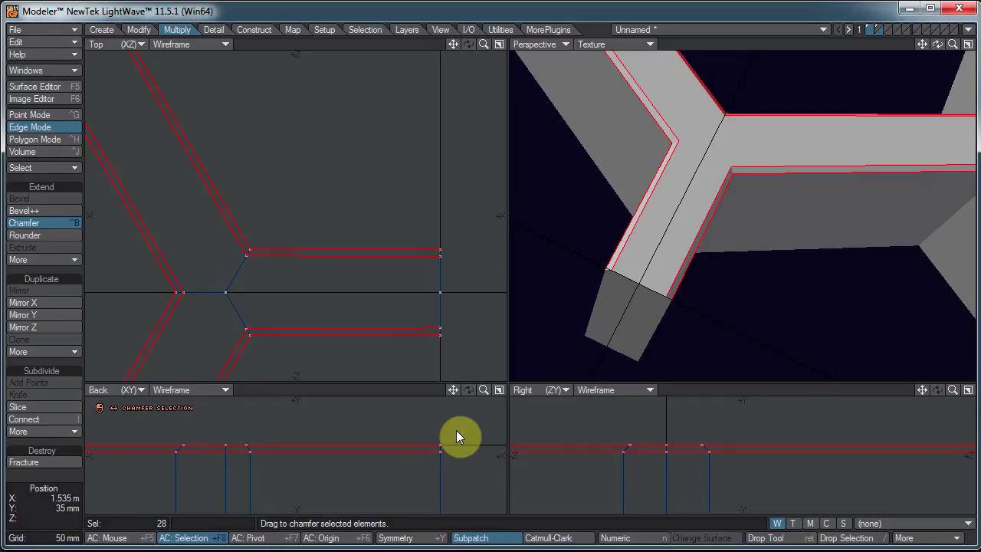
key("space")
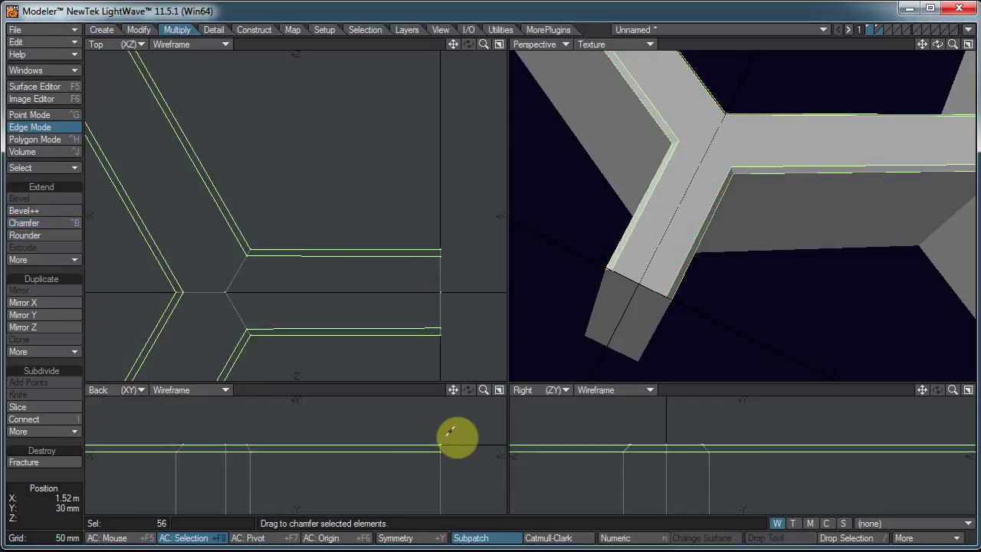
- Try a second, smaller Chamfer on the already chamfered upper edges and undo it
key("ctrl+b")
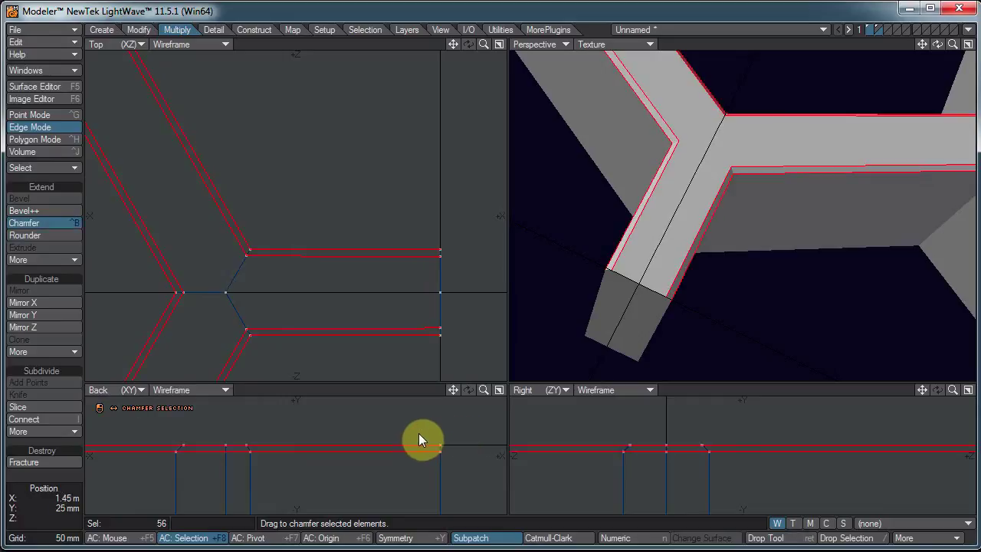
left_click_drag(434, 431, 428, 431)
key("Return")
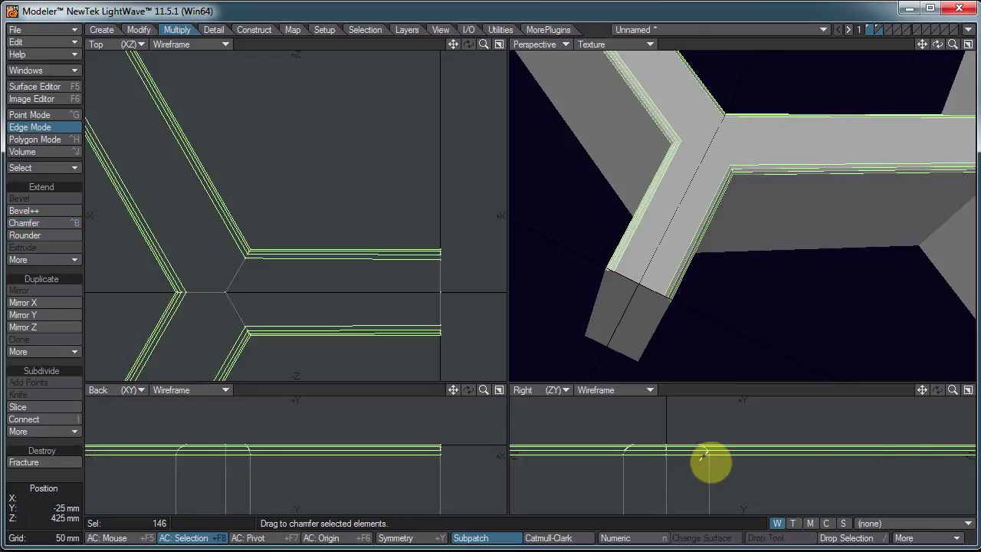
key("ctrl+z")
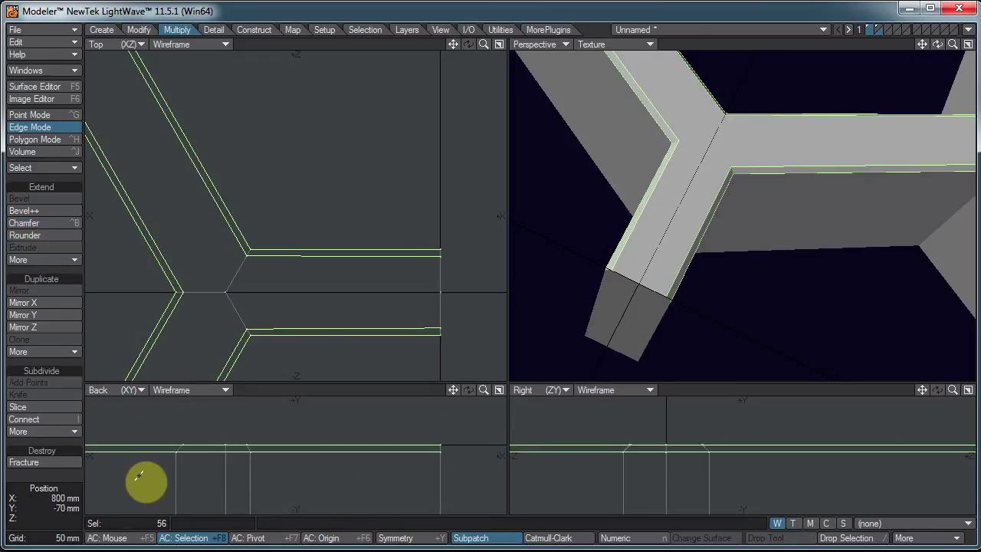
- Return to polygon selection with the whole tile in view and save the object as honeyComb in the Objects folder
key("ctrl+h")
left_click_drag(388, 250, 344, 338, "ctrl+alt")
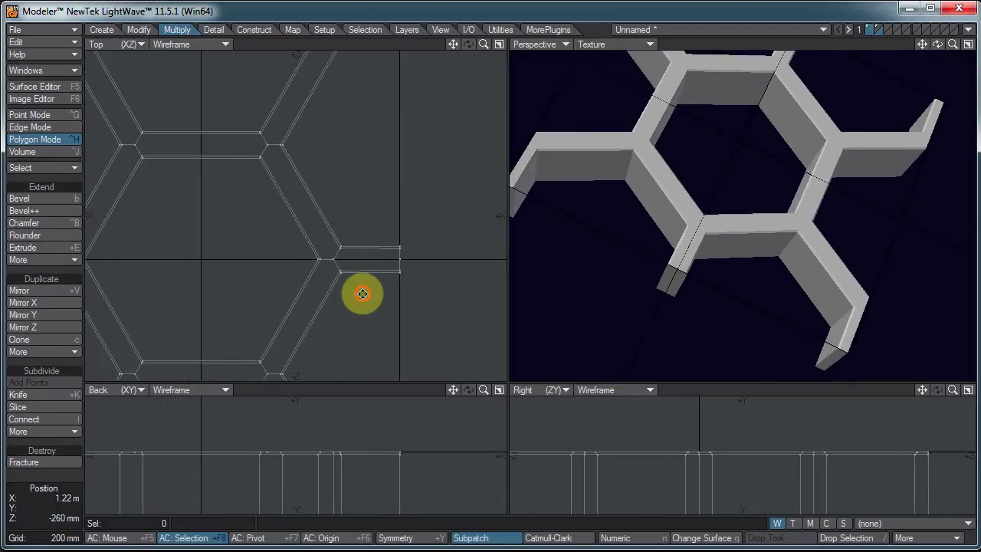
left_click_drag(361, 294, 294, 368, "alt")
left_click_drag(766, 275, 708, 237, "alt")
left_click_drag(733, 187, 760, 262, "alt")
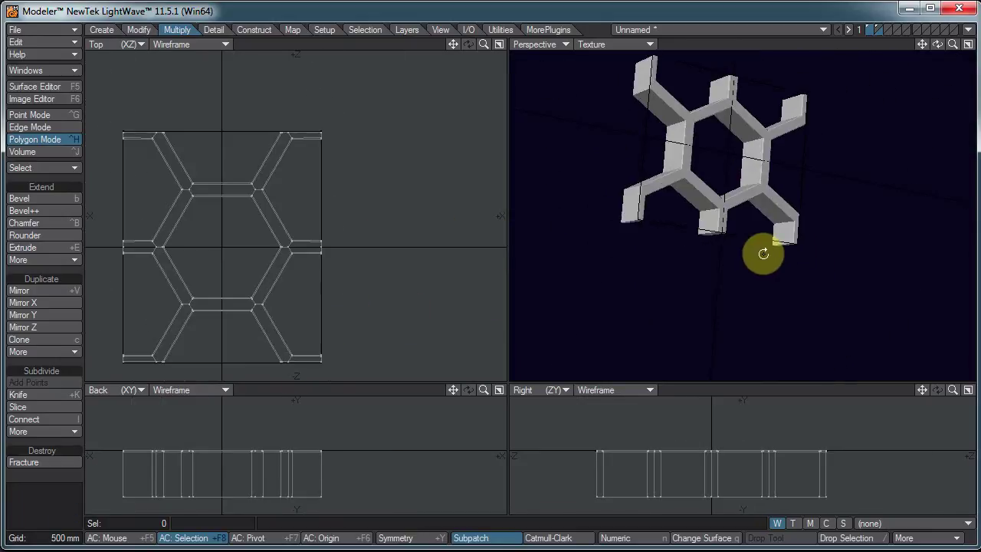
key("s")
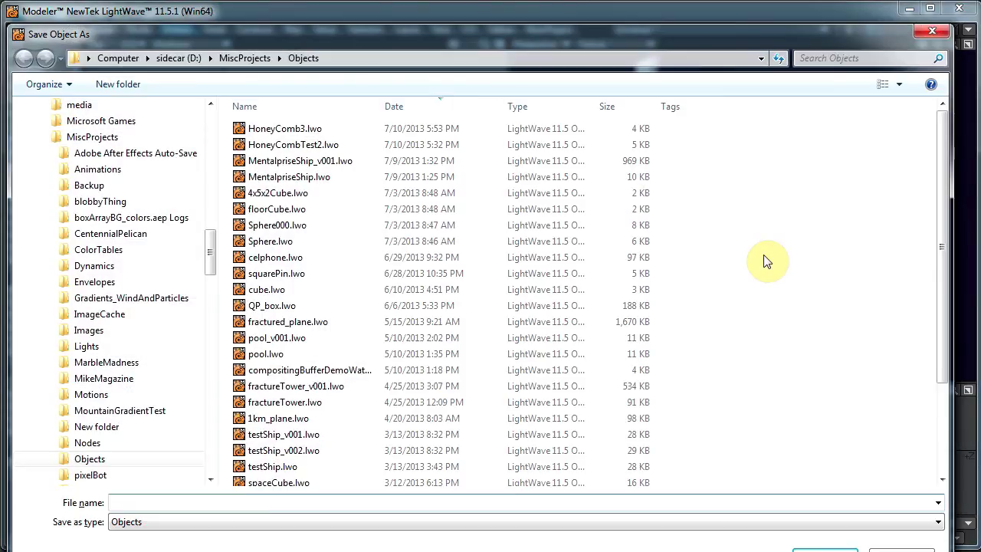
type("honeyComb")
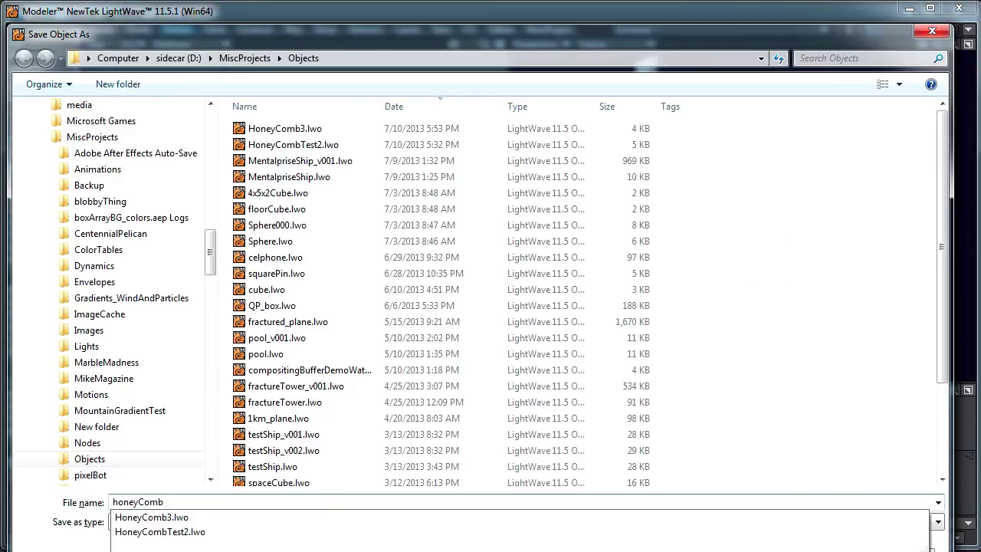
key("Return")
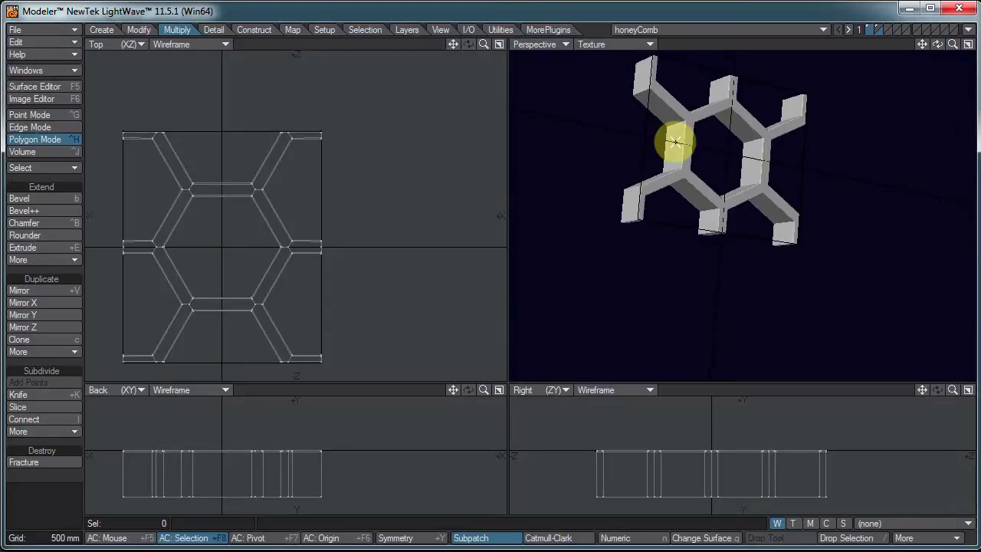
- Send the honeyComb object to Layout and open the Scene / Dope Editor there
left_click(968, 29)
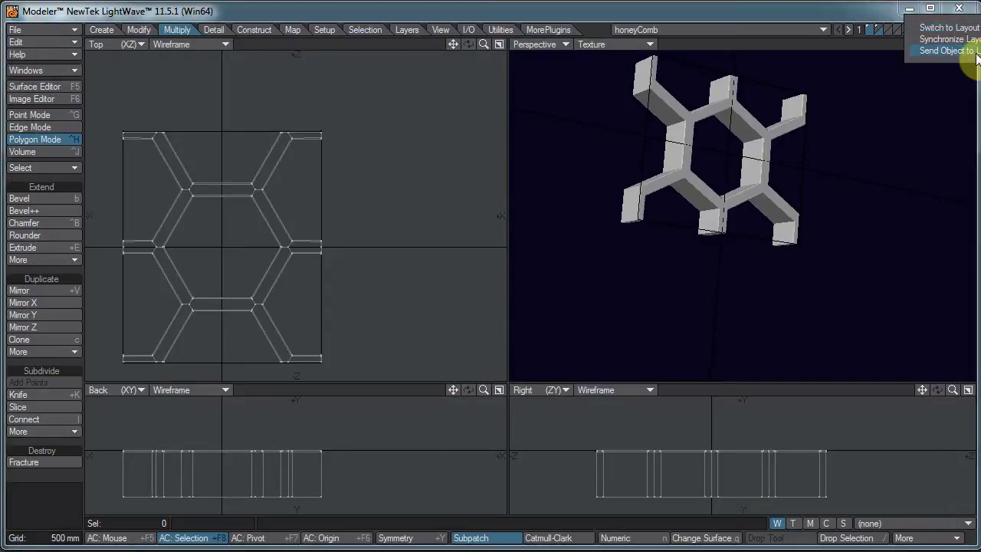
left_click(974, 52)
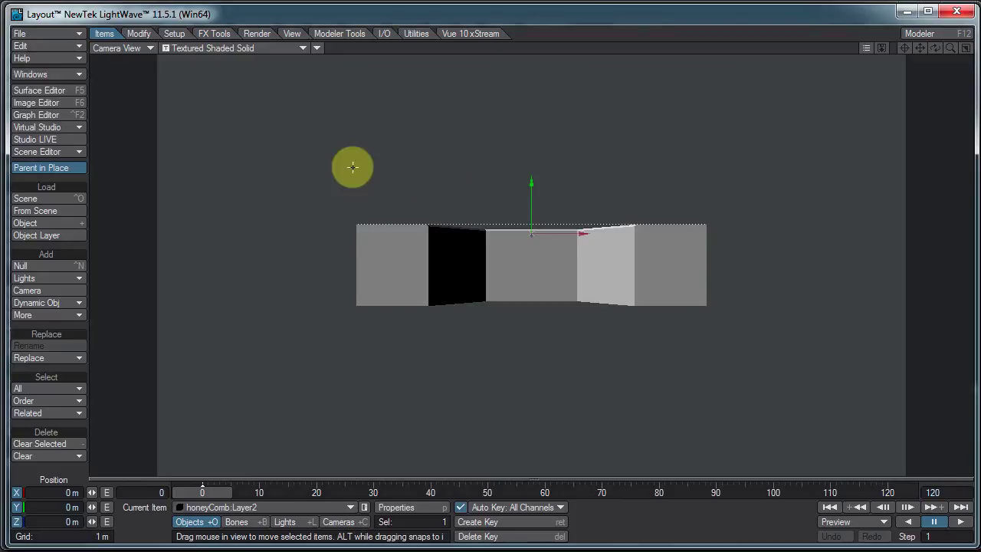
left_click(61, 79)
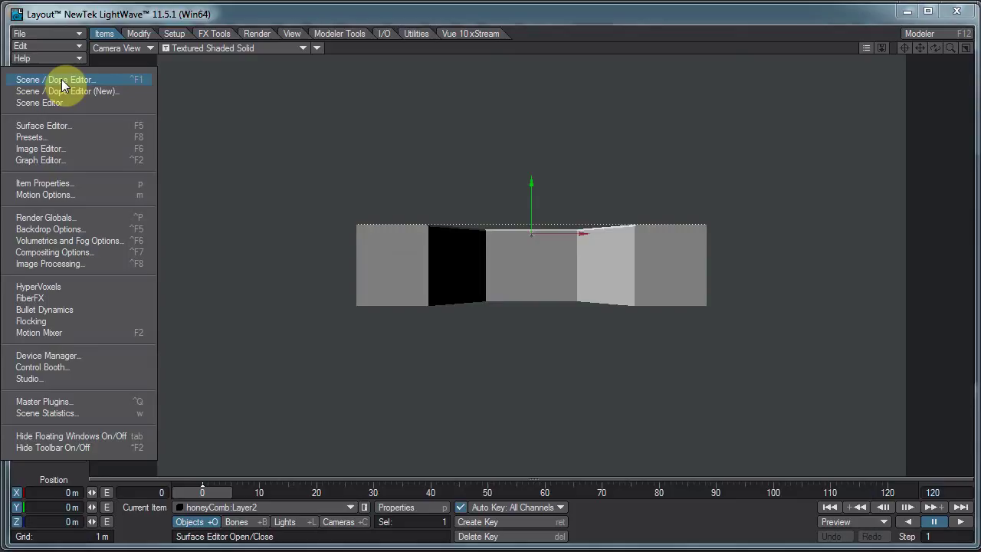
left_click(64, 80)
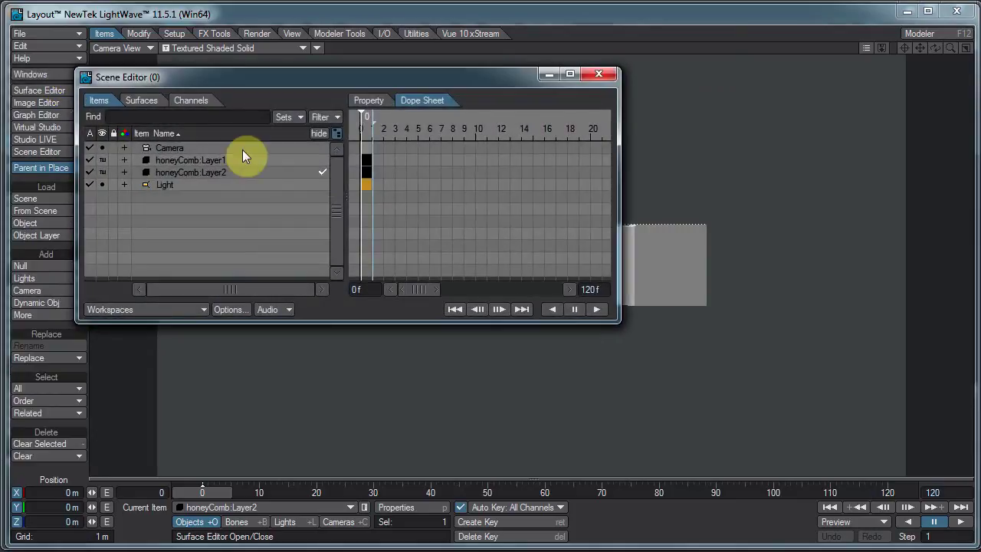
- Set both honeyComb layers to Hidden in the Scene Editor, select honeyComb:Layer1 and close the editor
left_click(101, 171)
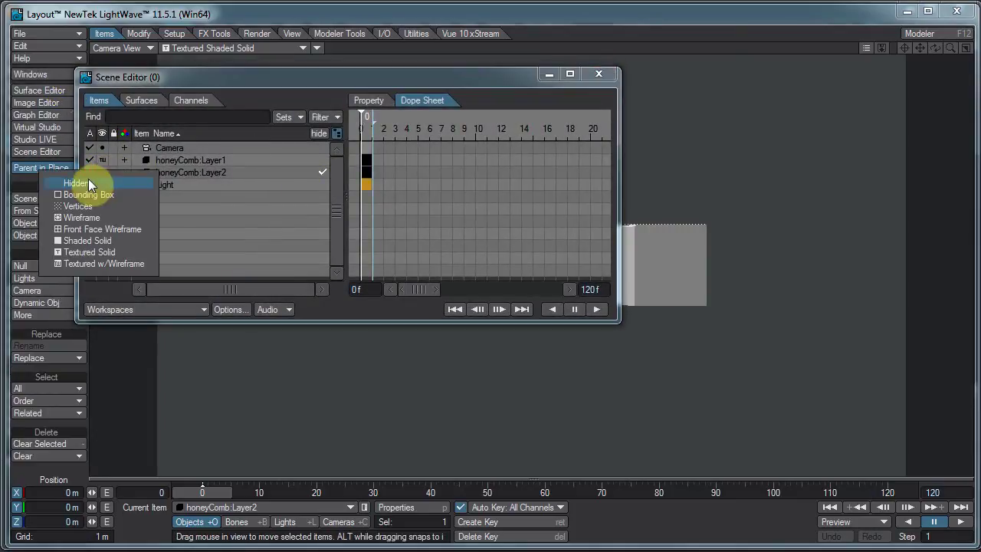
left_click(90, 183)
left_click(102, 168)
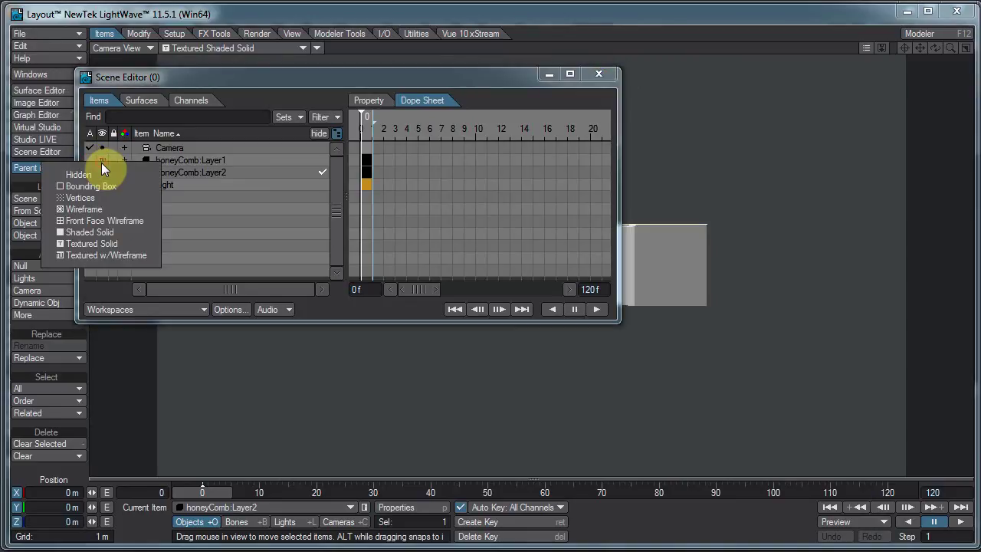
left_click(102, 169)
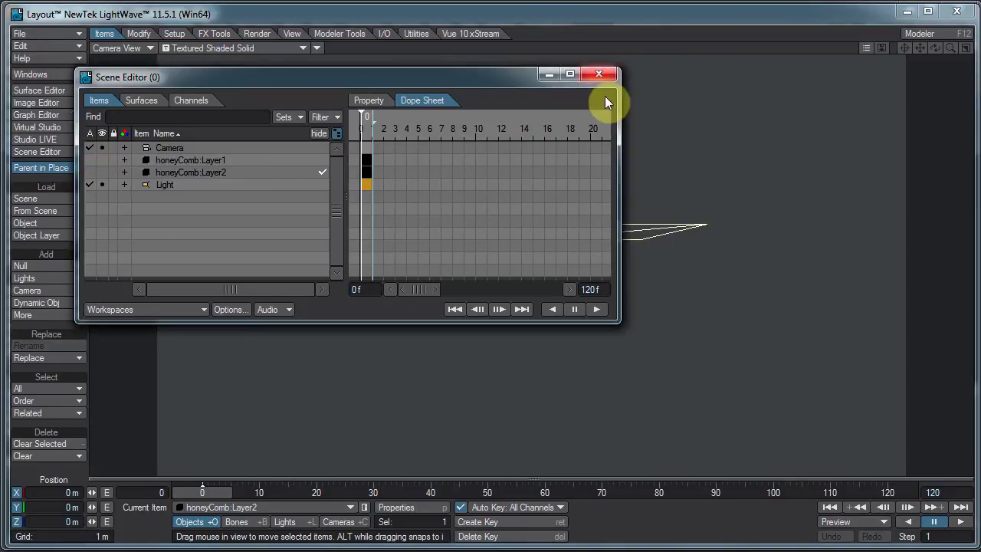
left_click(216, 160)
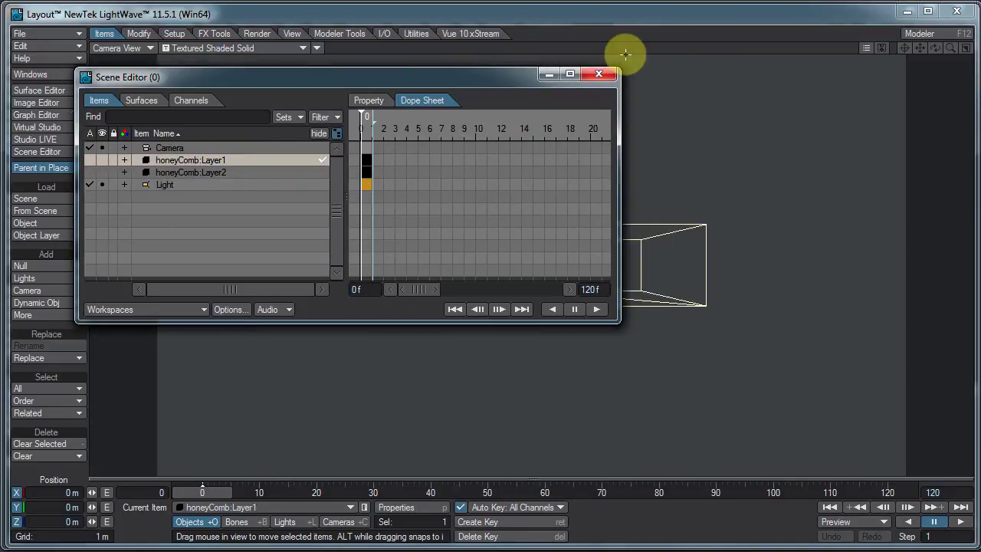
left_click(599, 74)
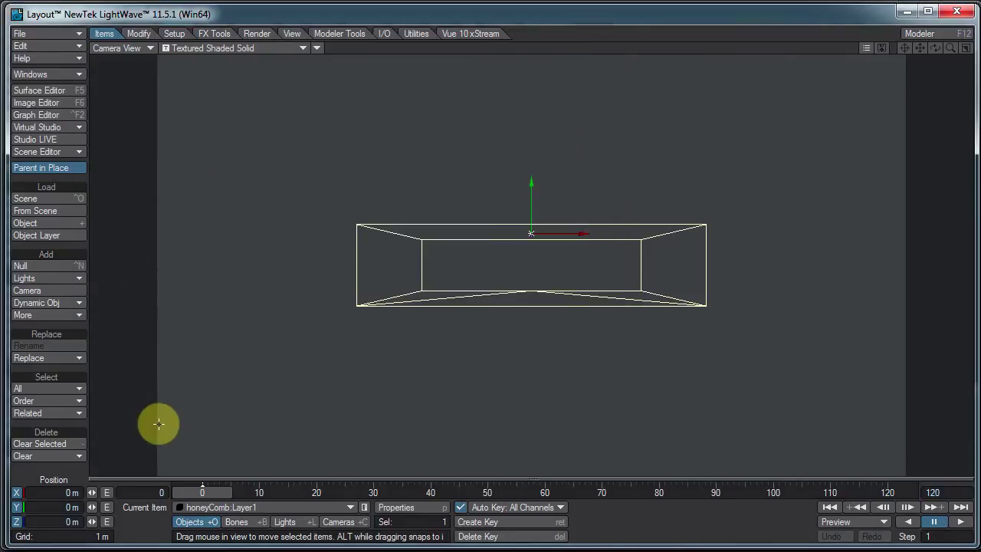
- Add a null object under its default name and open its Object Properties beside the viewport centre
key("ctrl+n")
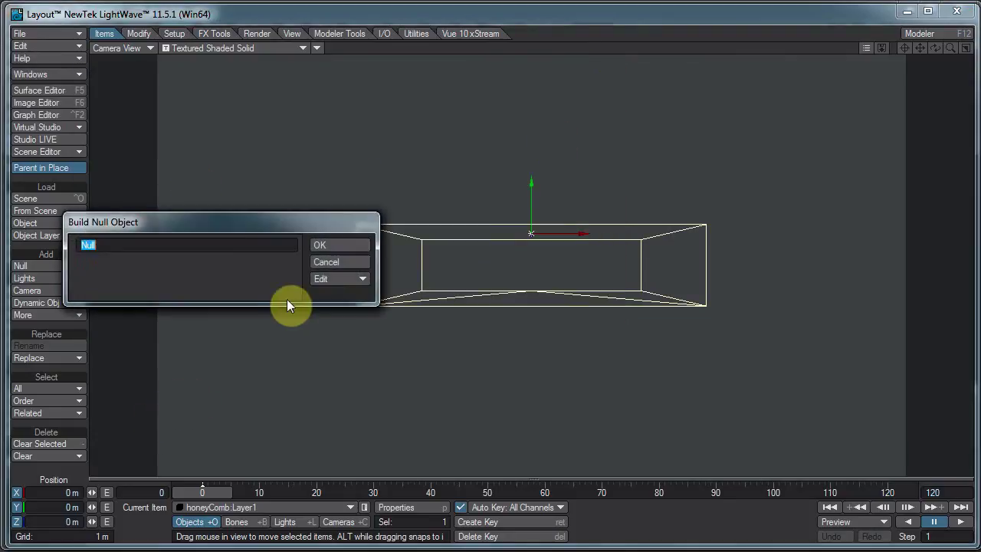
left_click(323, 244)
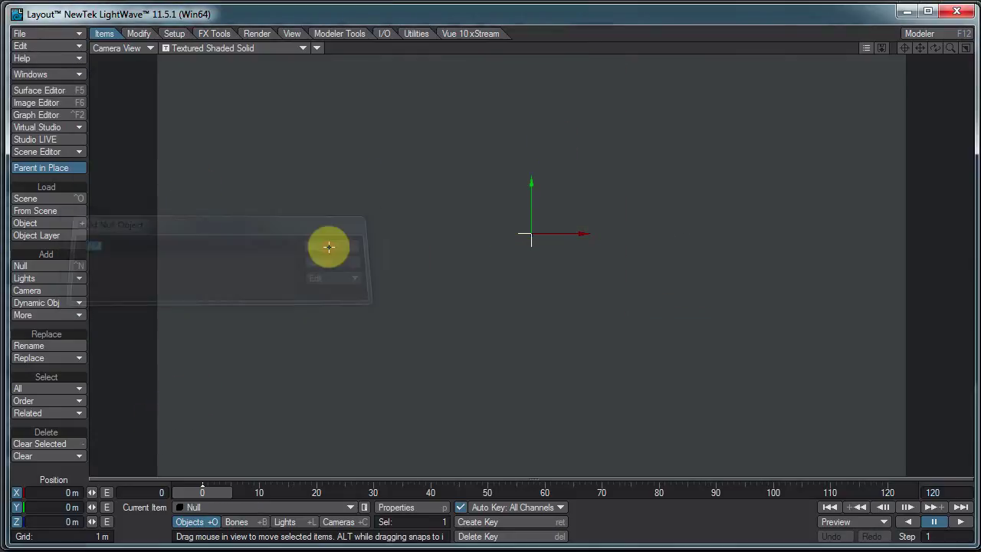
left_click(411, 508)
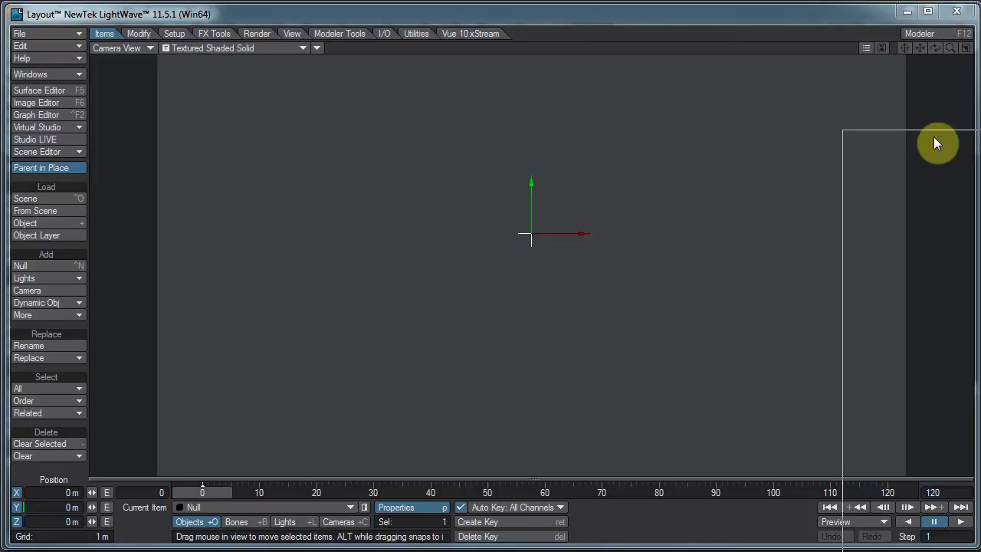
mouse_move(933, 144)
left_mouse_down()
mouse_move(674, 58)
mouse_move(680, 67)
left_mouse_up()
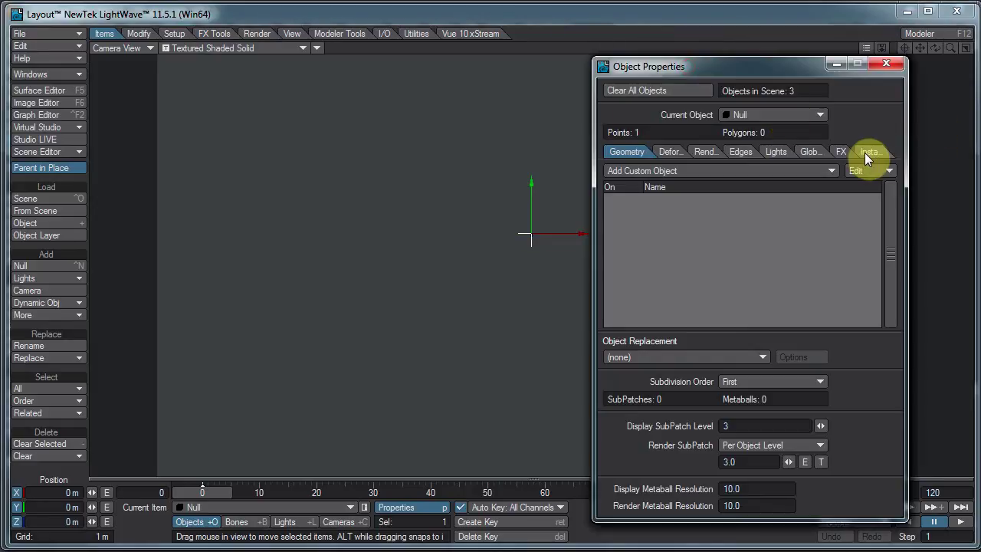
- Add an Instance Generator to the null and open its settings window
left_click(864, 152)
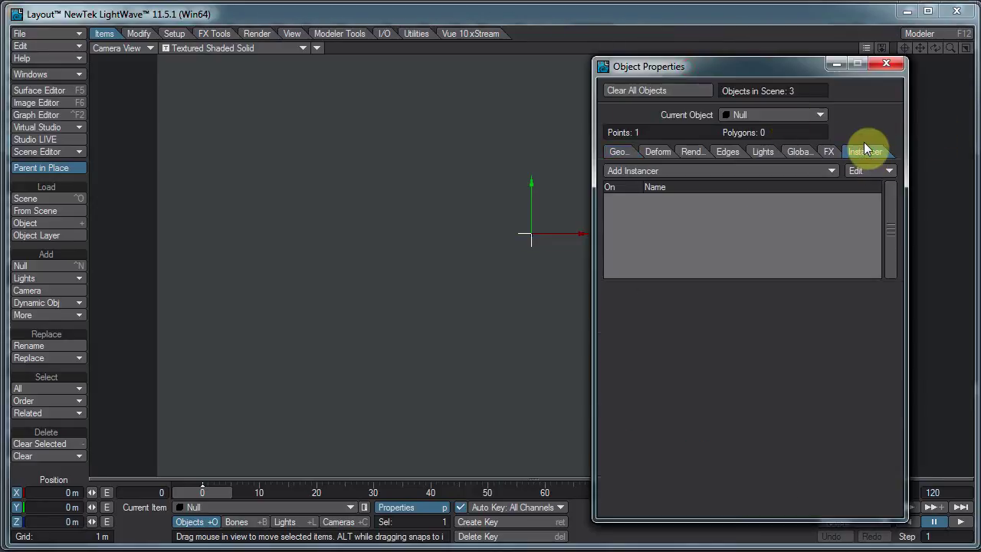
left_click(697, 174)
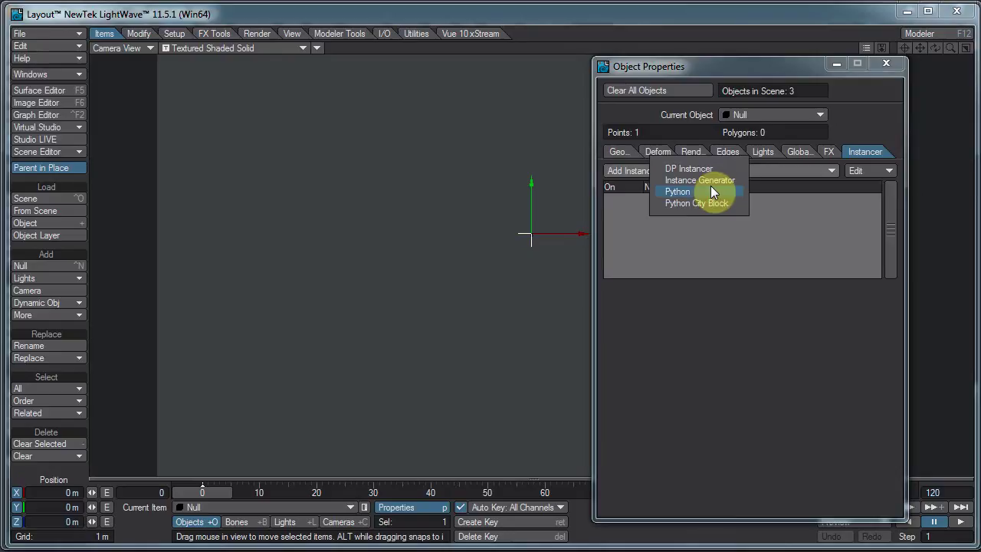
left_click(718, 180)
double_click(742, 199)
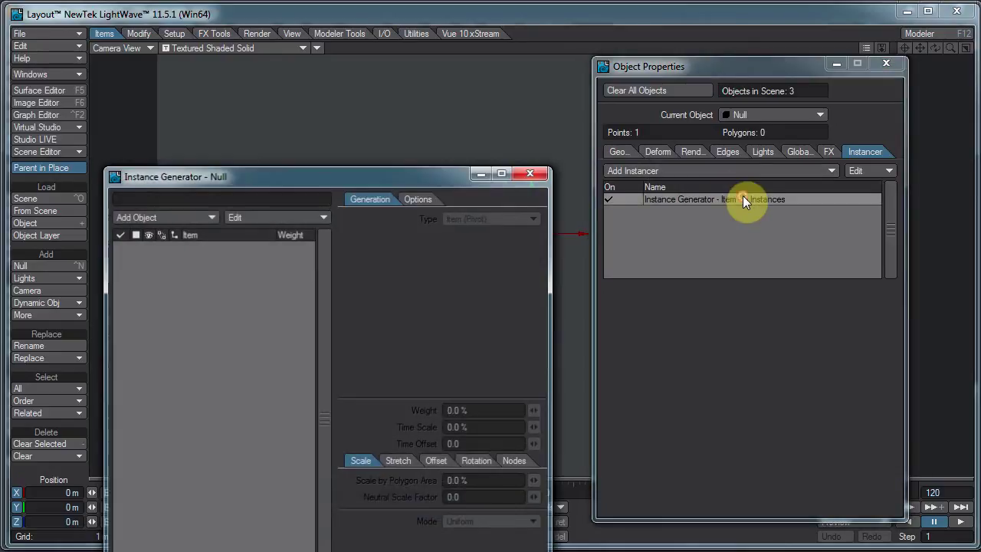
left_click_drag(388, 173, 425, 94)
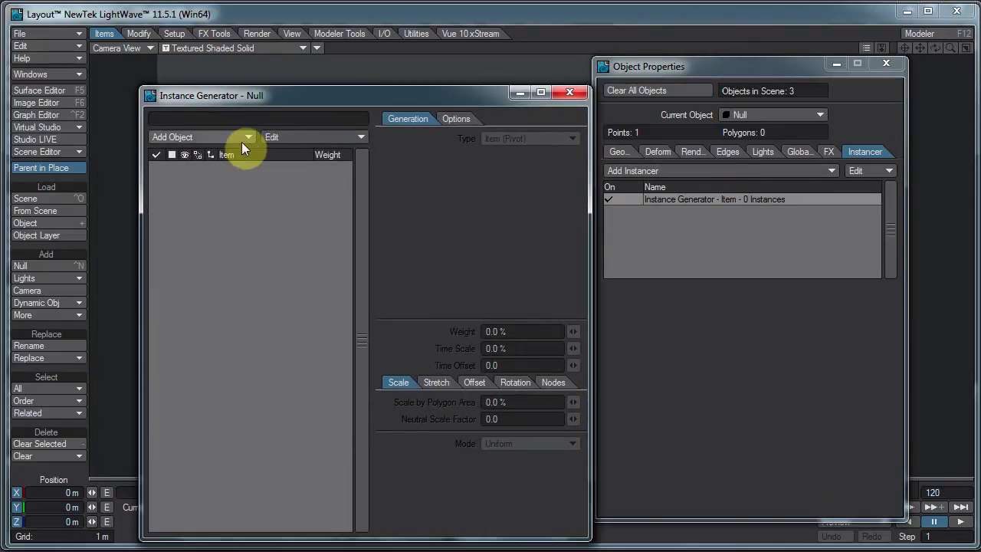
- Add honeyComb:Layer1 as the instanced object, set its generation type to Rectangular Array and close Object Properties
left_click(246, 135)
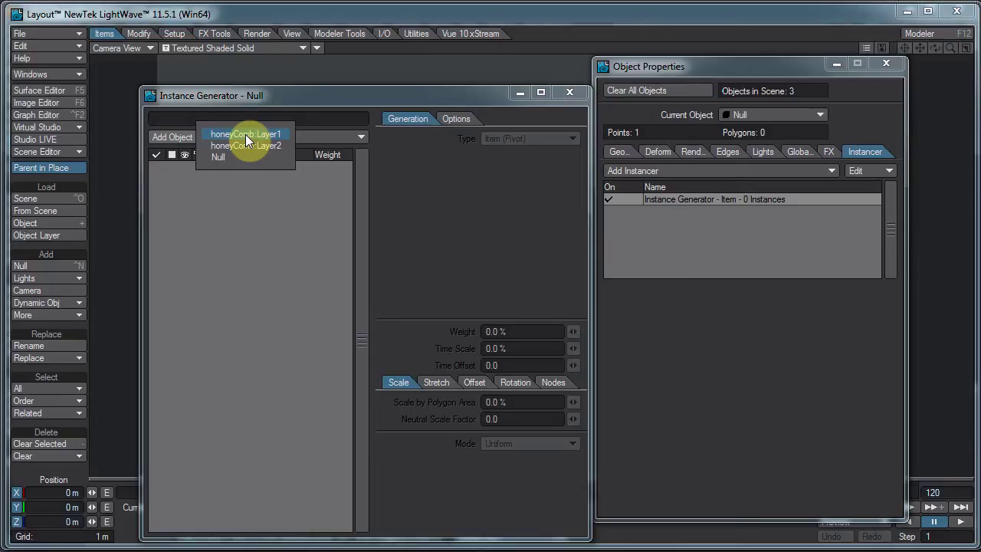
left_click(245, 134)
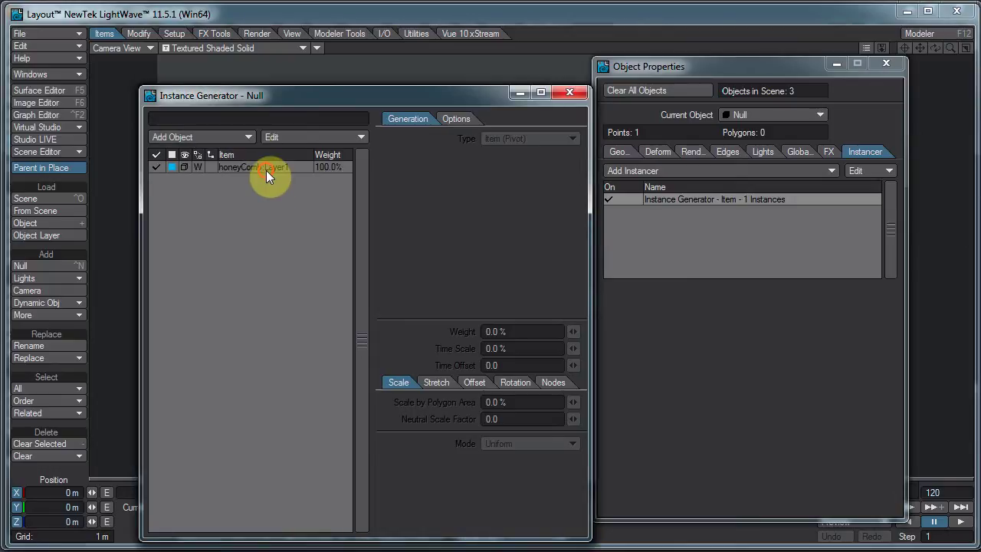
left_click(497, 138)
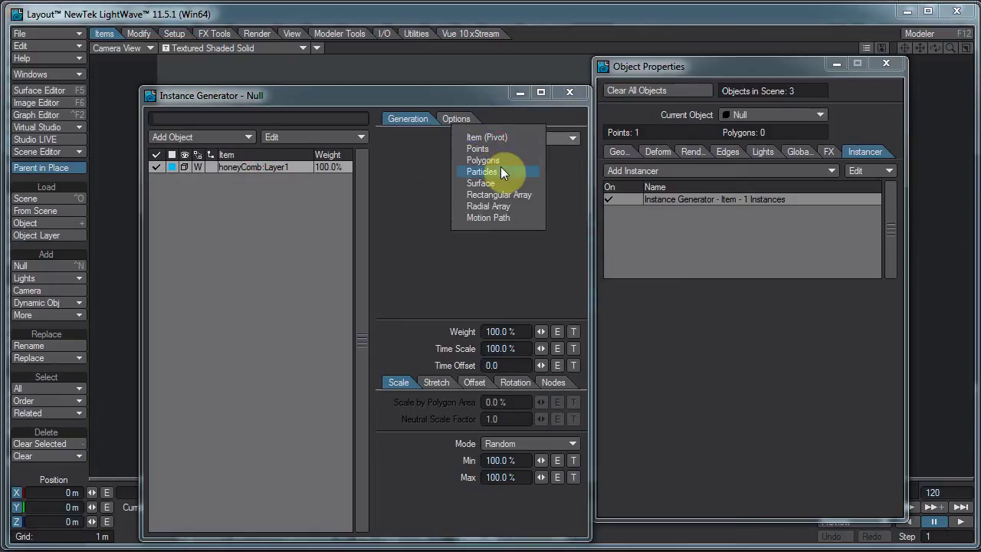
left_click(493, 193)
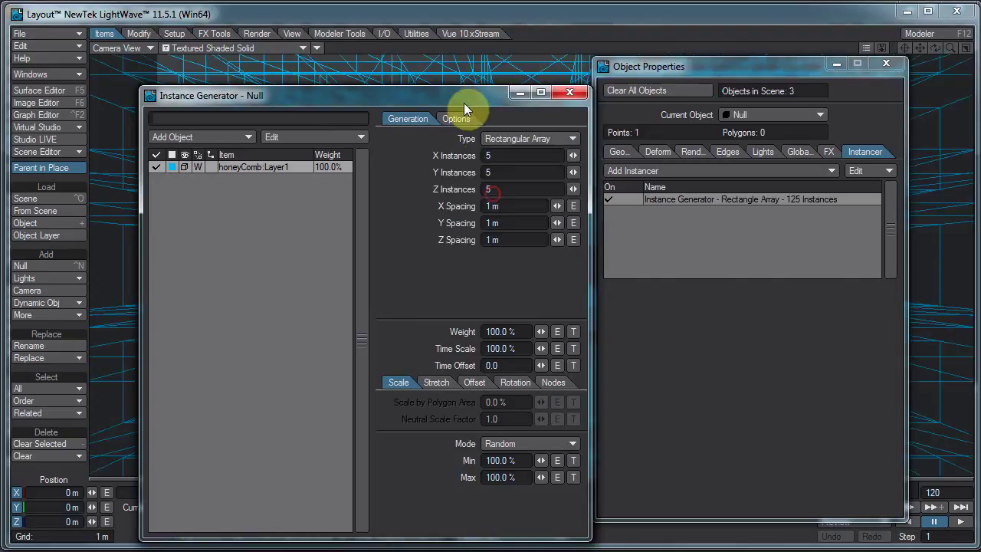
left_click_drag(492, 99, 931, 156)
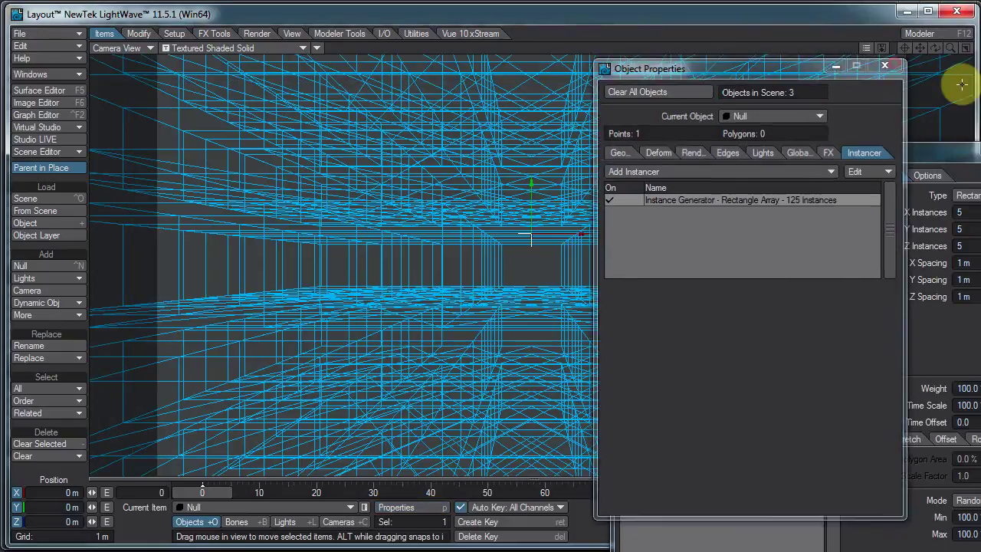
left_click(887, 63)
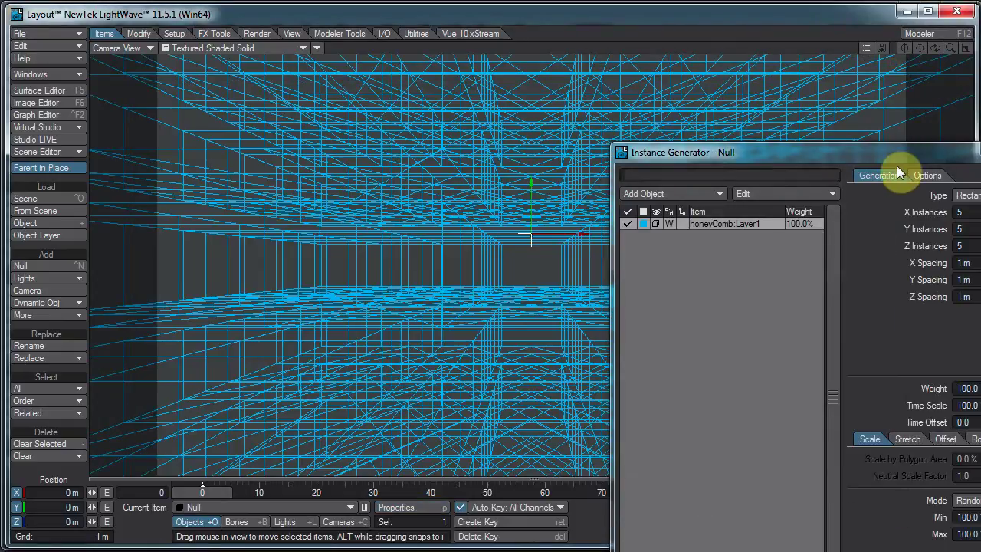
- Set the array's Y Instances to 1 and change the viewport to the Perspective view
left_click(963, 228)
type("1")
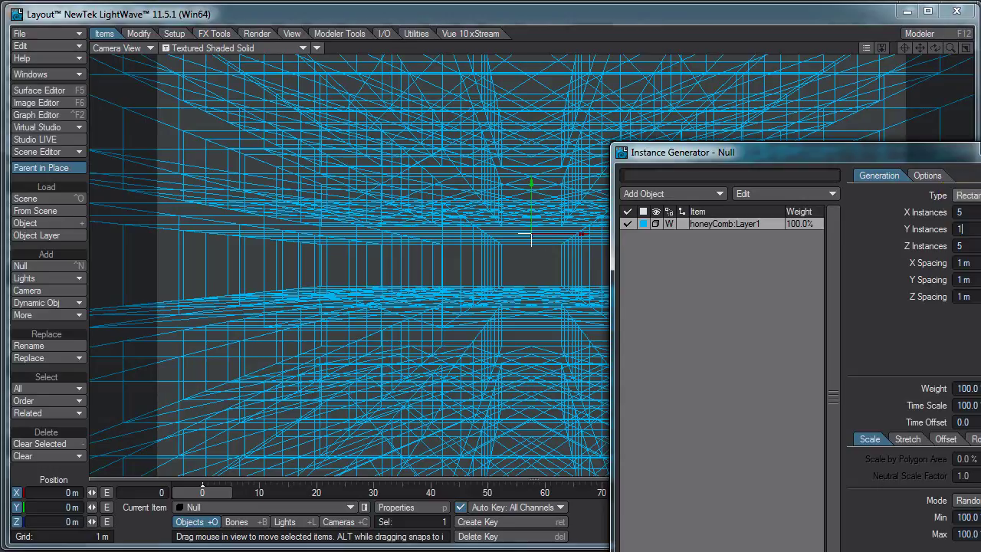
key("Tab")
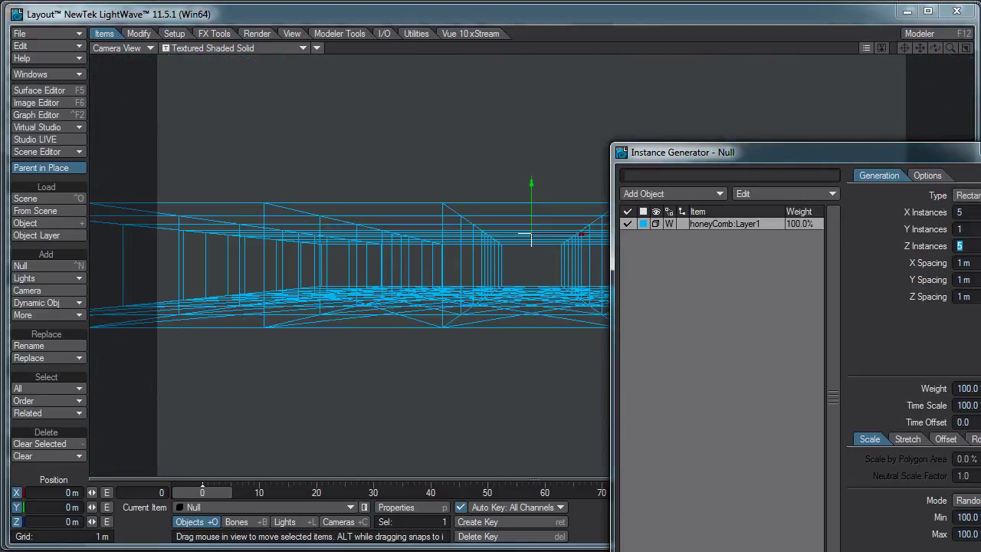
left_click(131, 48)
left_click(143, 103)
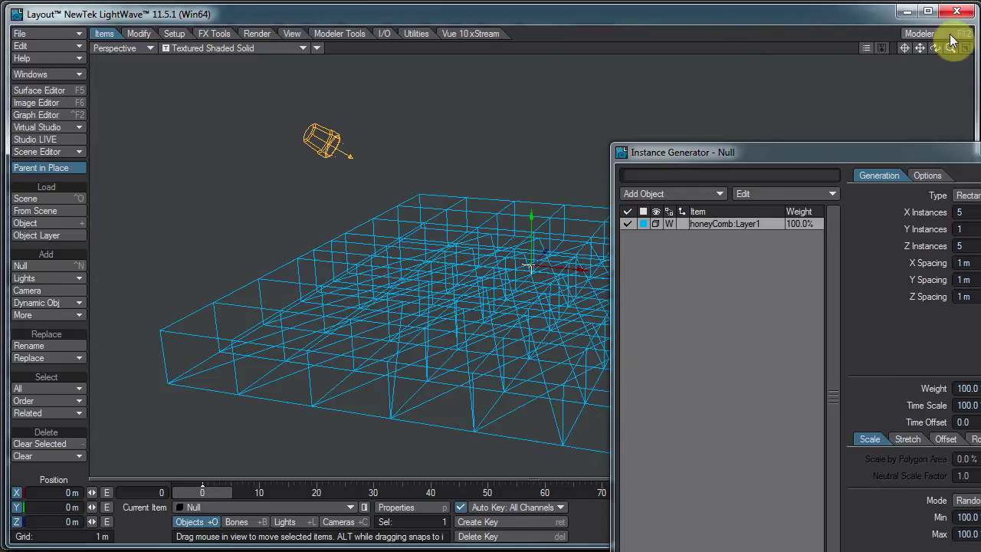
- Display the honeyComb:Layer1 instances as Shaded Solid and bring all of the Instance Generator settings into reach
left_click_drag(936, 48, 481, 258)
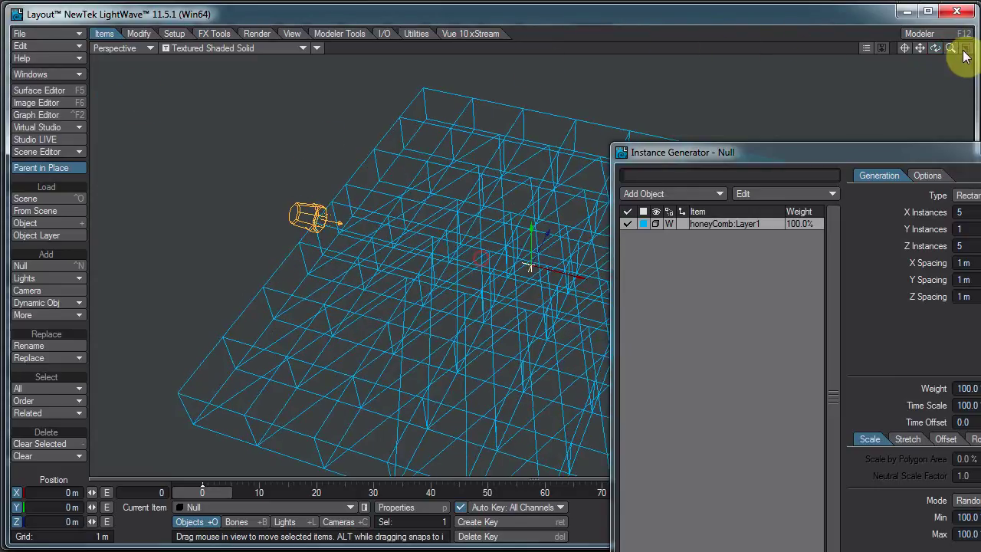
left_click_drag(950, 48, 606, 224)
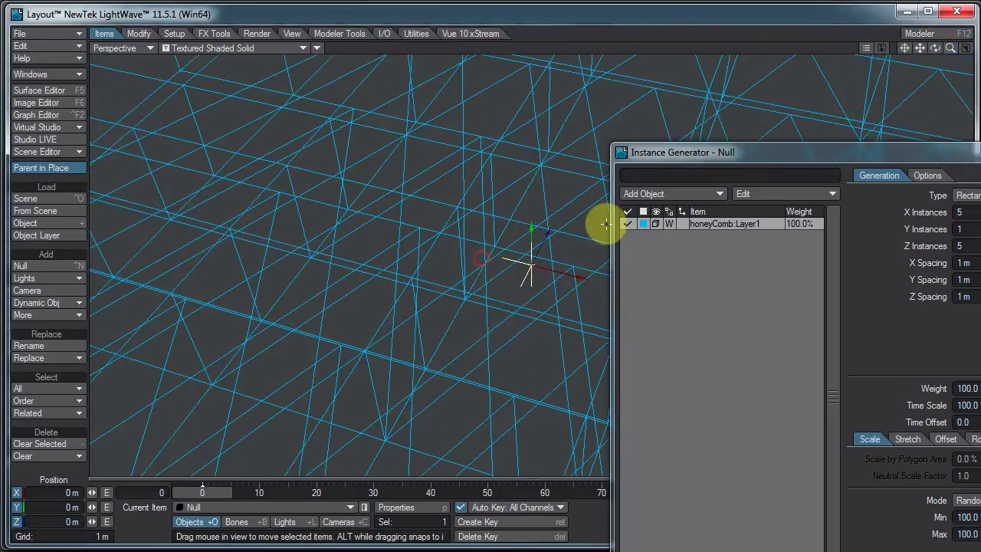
left_click(655, 223)
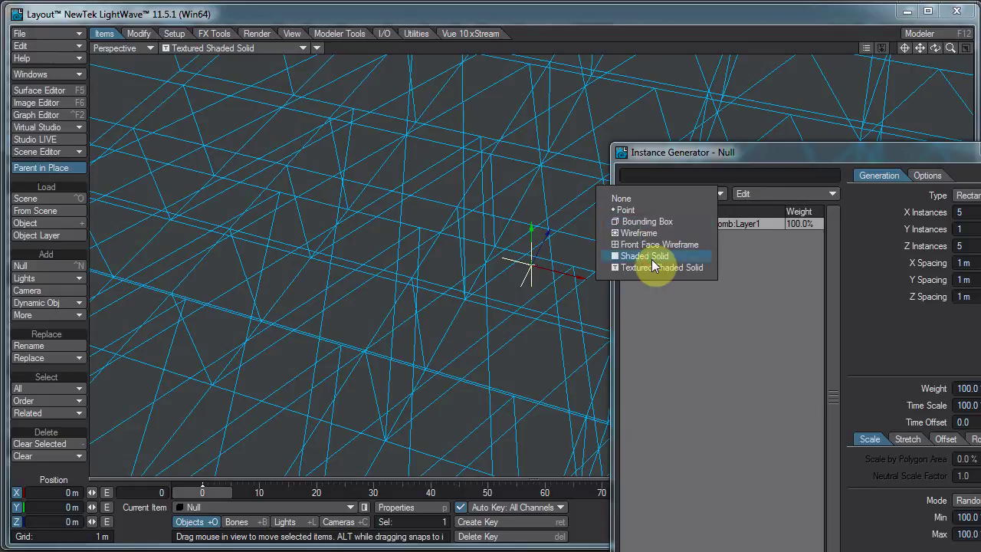
left_click(651, 257)
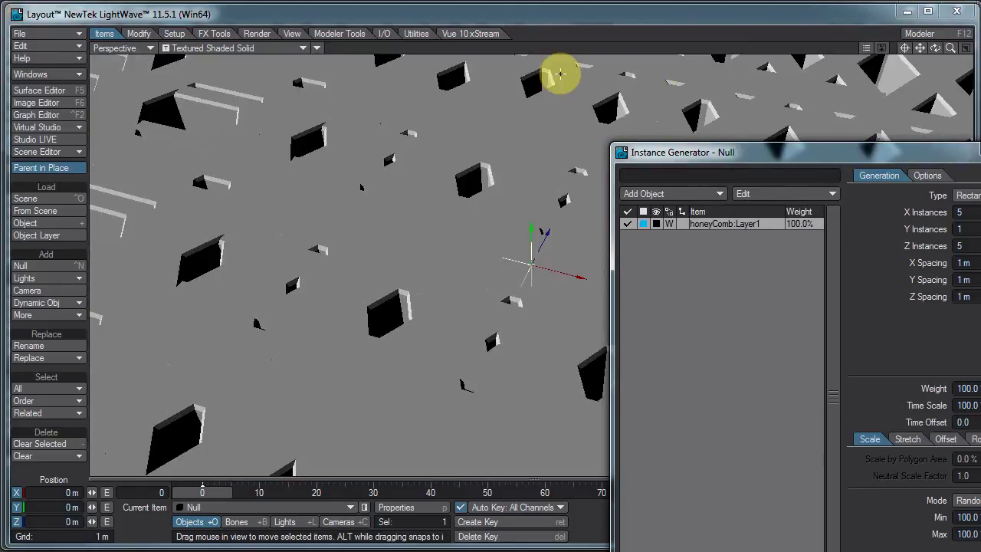
left_click_drag(915, 154, 865, 110)
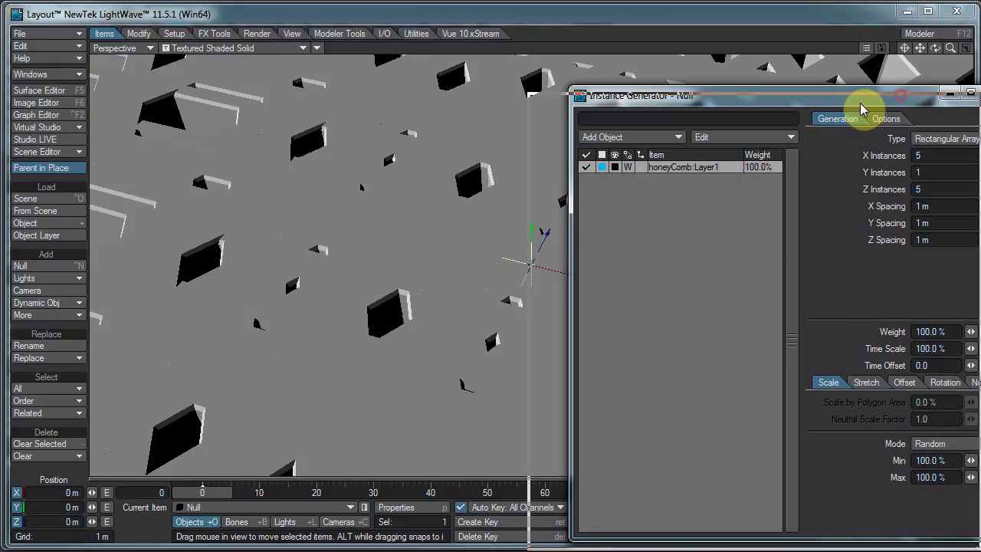
- Set the rectangular array's X Spacing to 3 m and its Z Spacing to 3.5 m
left_click(911, 213)
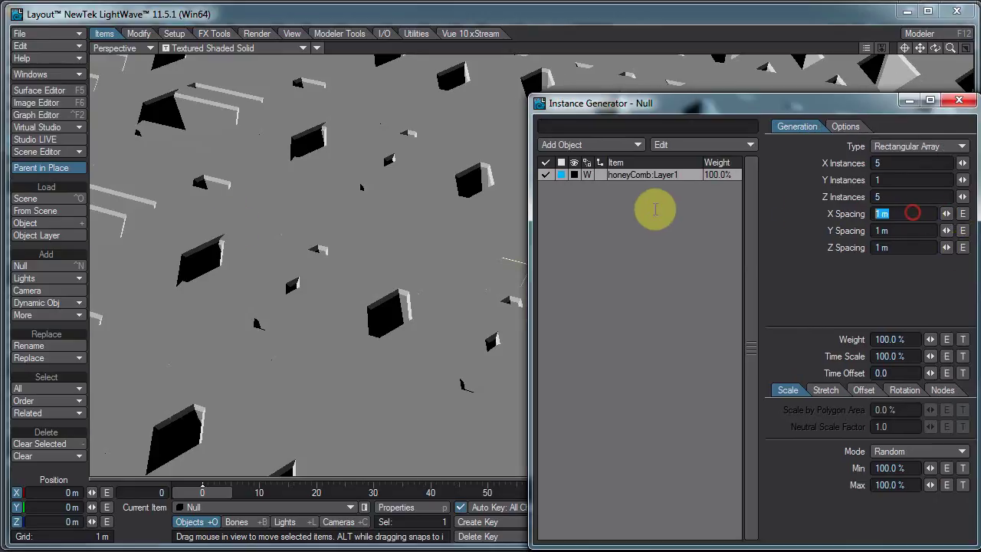
type("3")
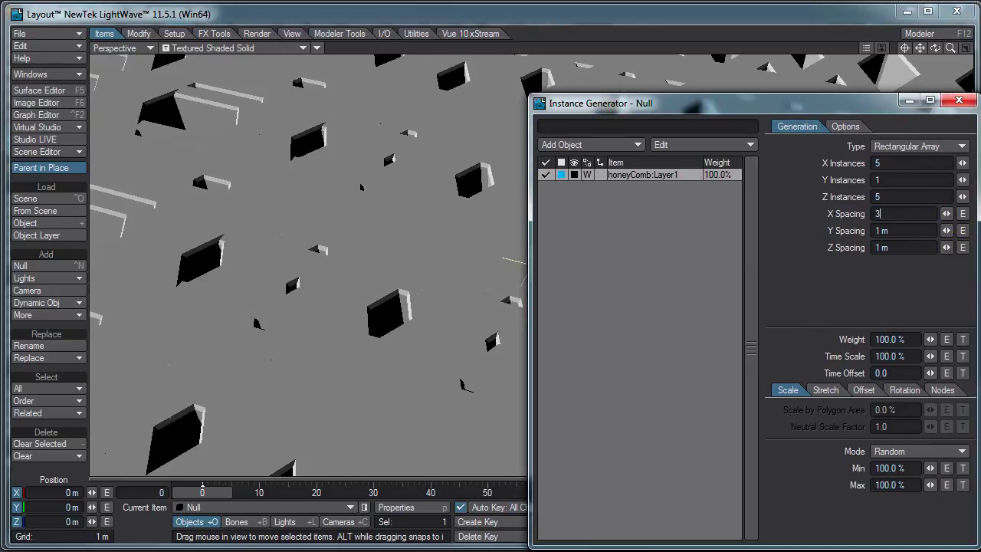
key("Tab")
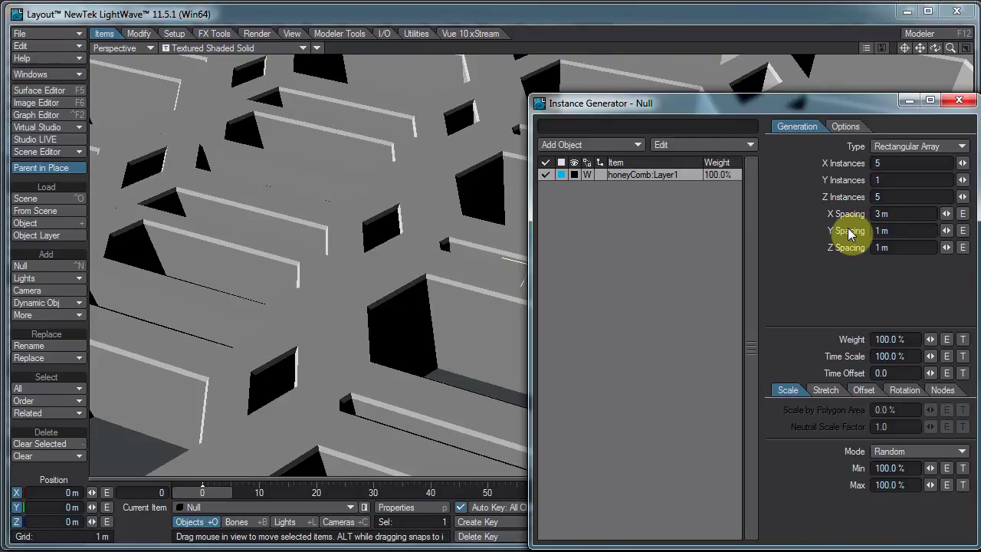
left_click(896, 247)
type("3.")
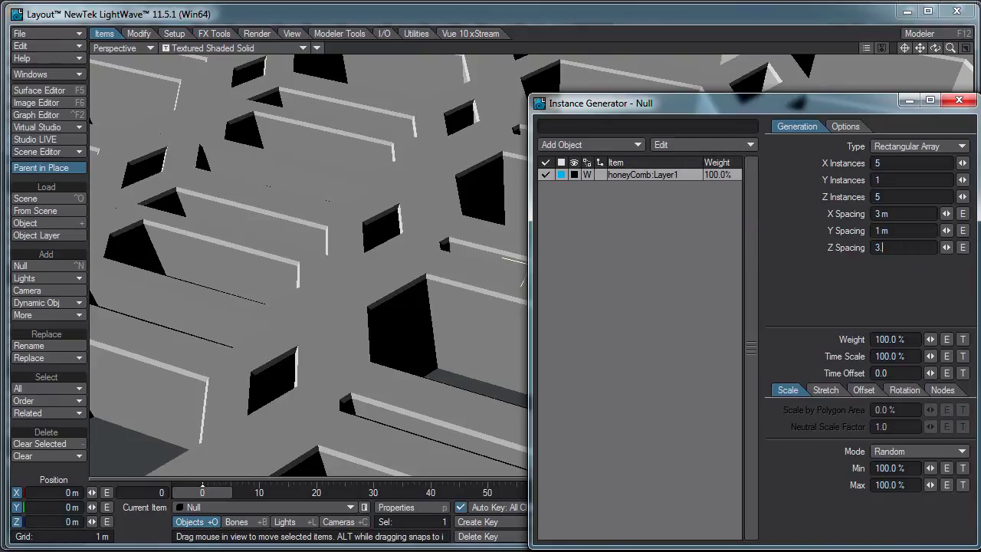
type("5")
key("Return")
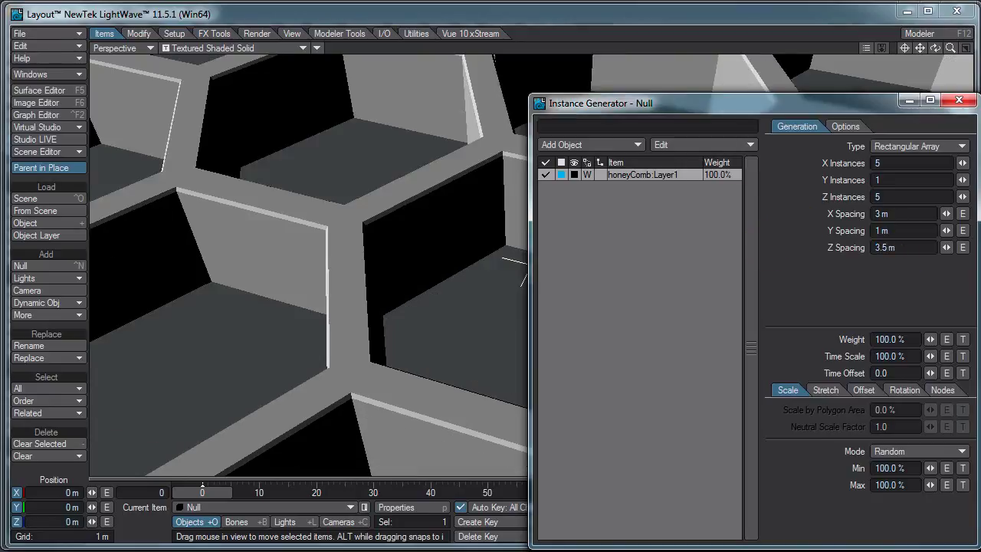
- Switch the instances' display to Bounding Box and refine the array's Z Spacing to 3.46 m
left_click_drag(919, 48, 430, 327)
left_click(597, 105)
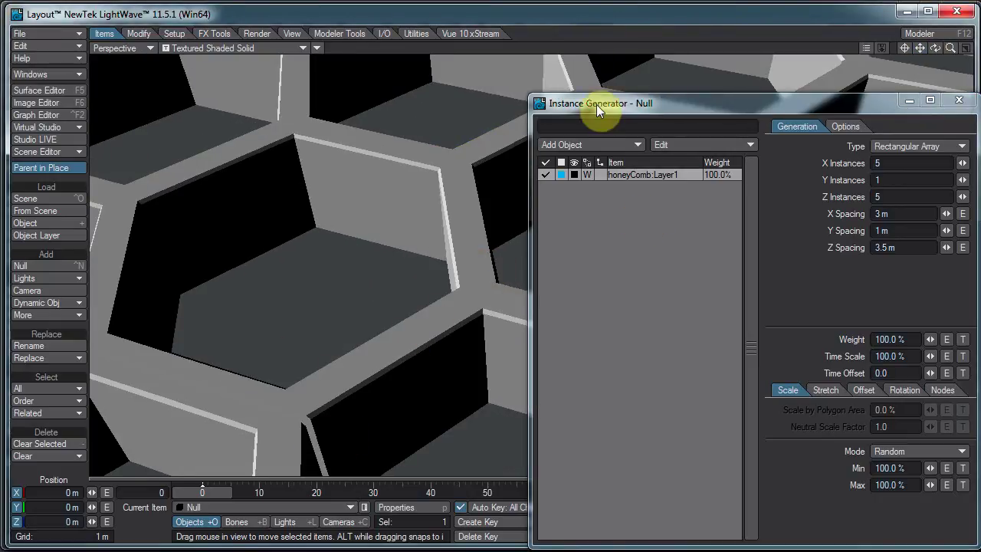
left_click(574, 176)
left_click(568, 146)
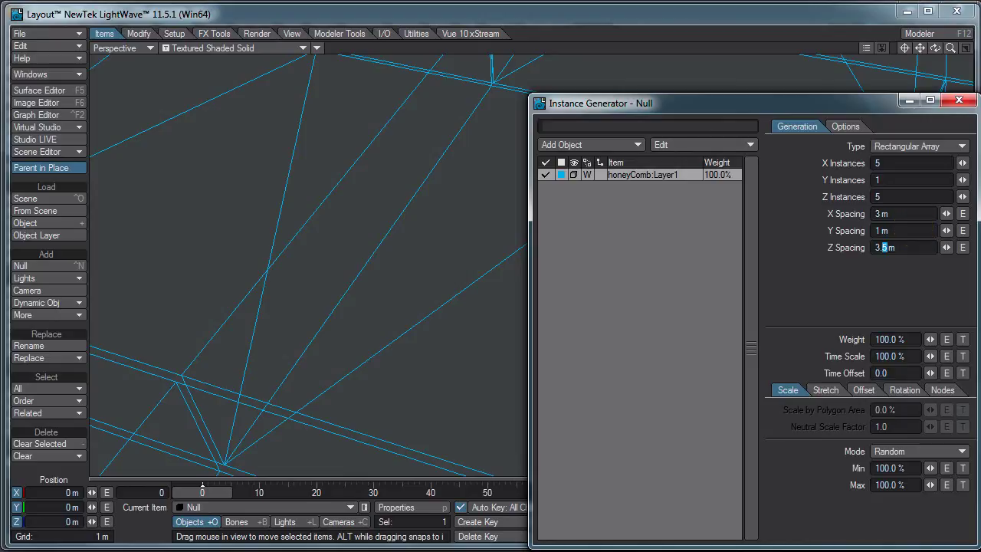
type("46")
key("Return")
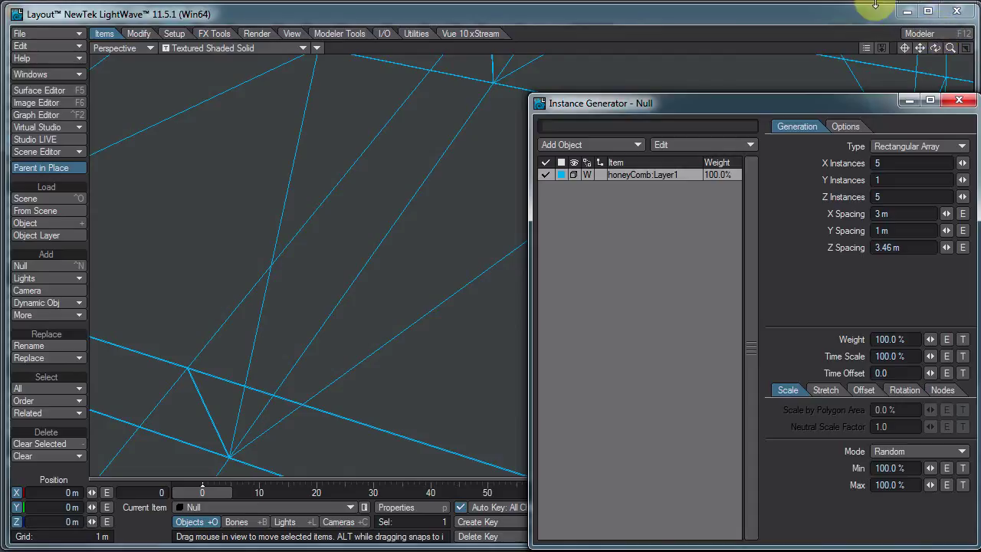
- Switch to Modeler and measure the distance between the two upper corner points on the honeycomb tile's positive X side
left_click(919, 33)
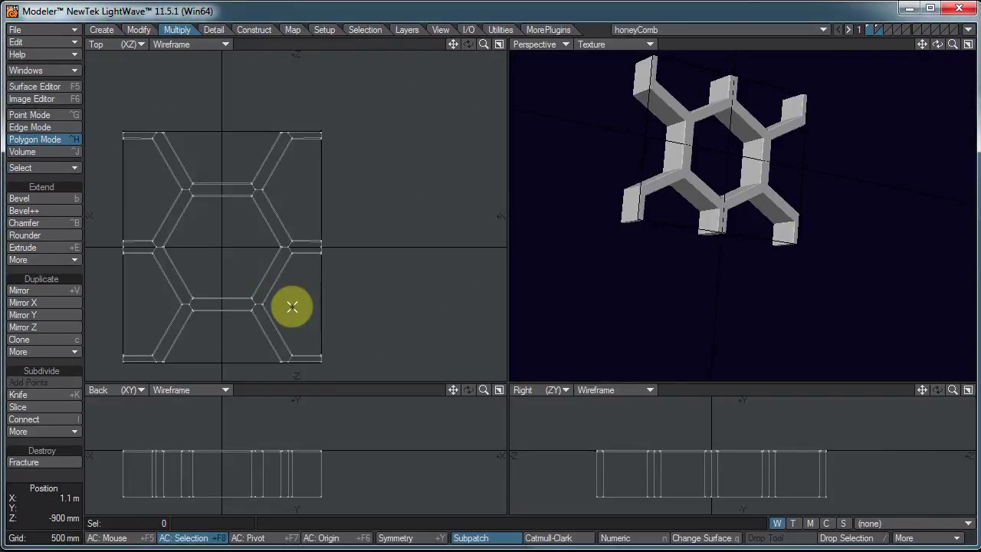
key("ctrl+g")
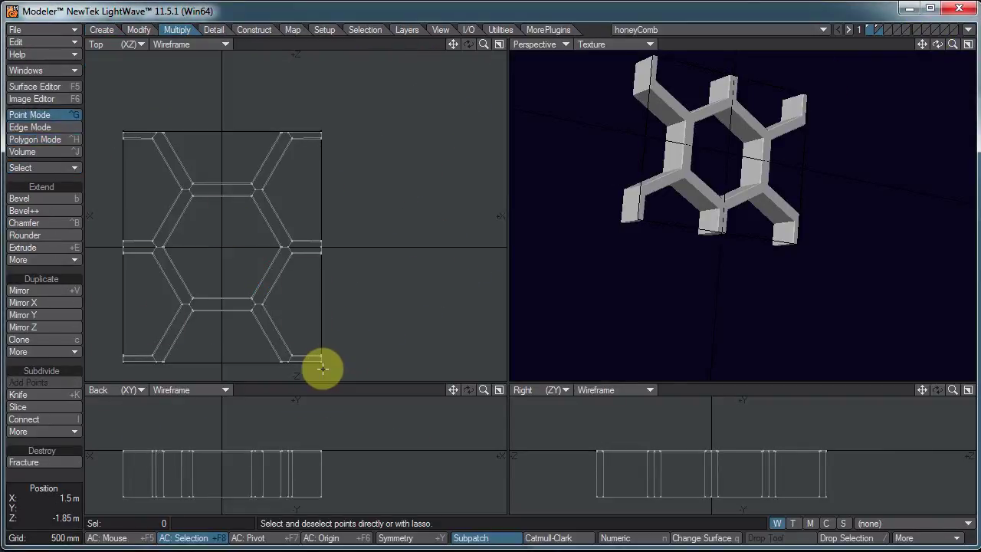
left_click(322, 360)
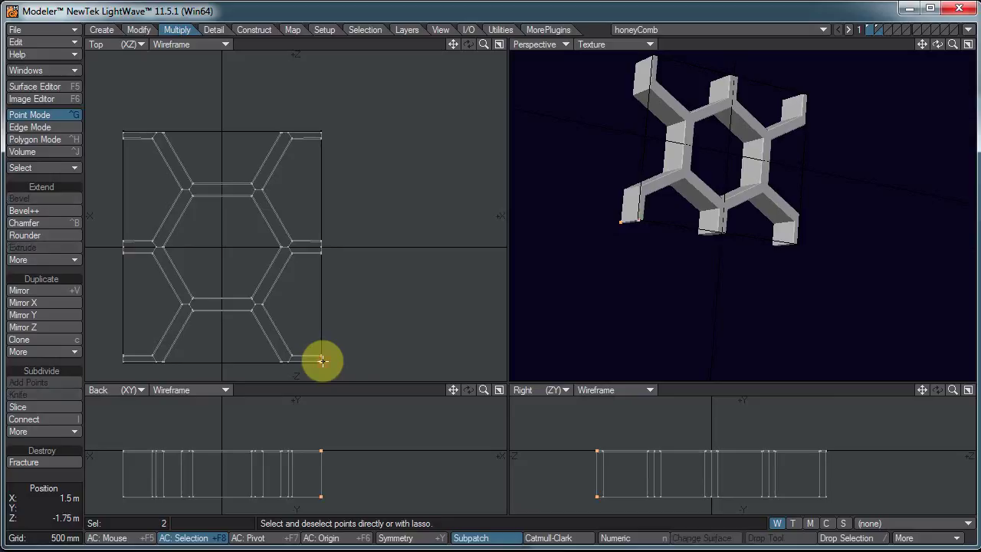
left_click(324, 136)
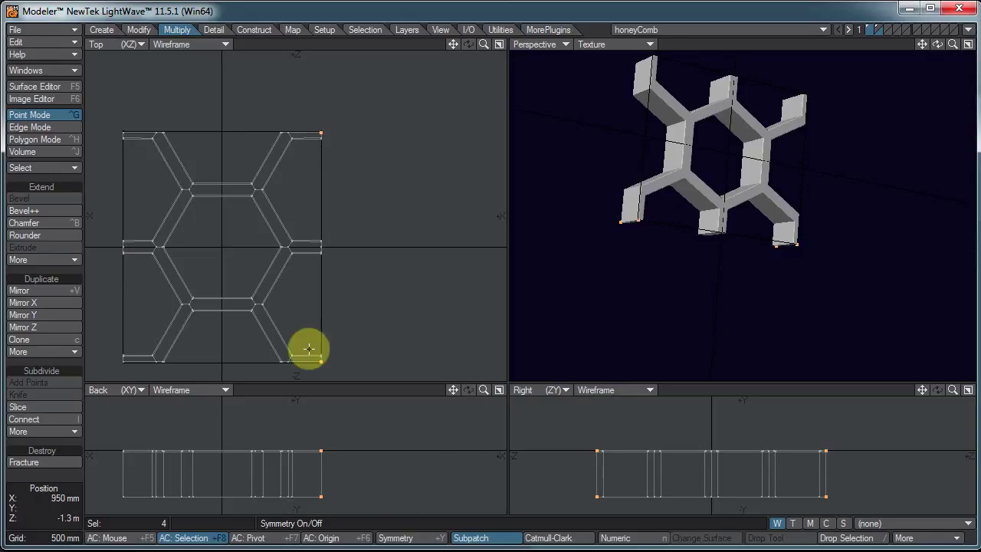
left_click(321, 496)
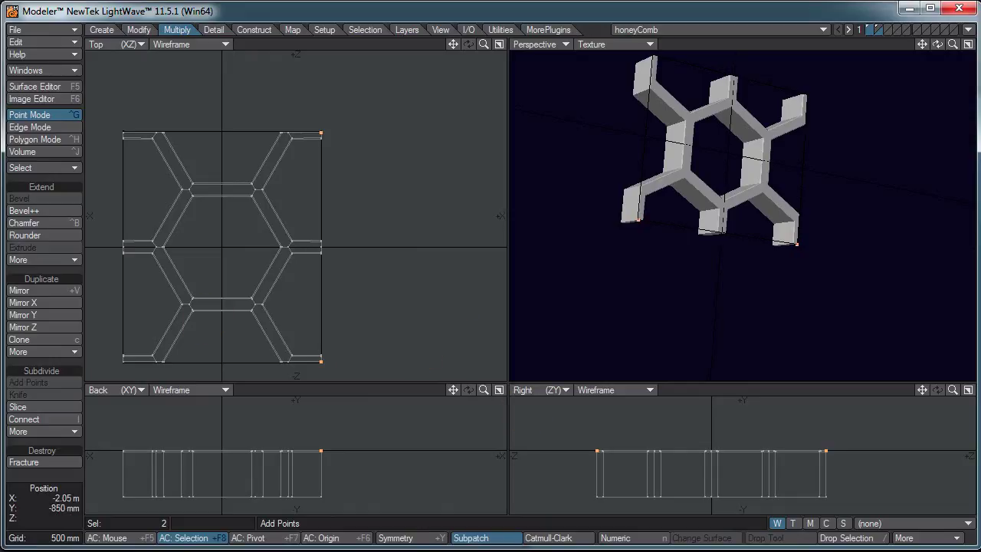
left_click(163, 530)
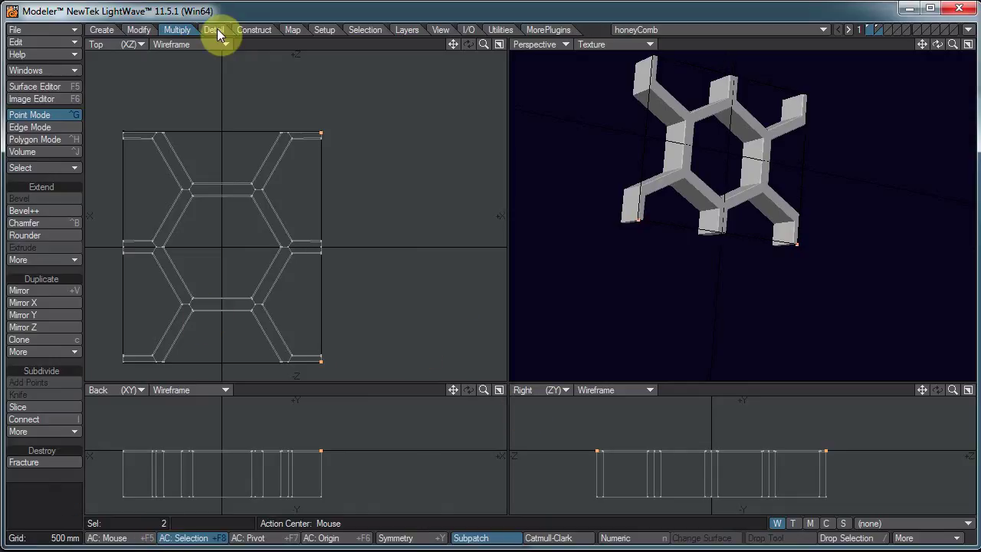
left_click(214, 30)
left_click(37, 461)
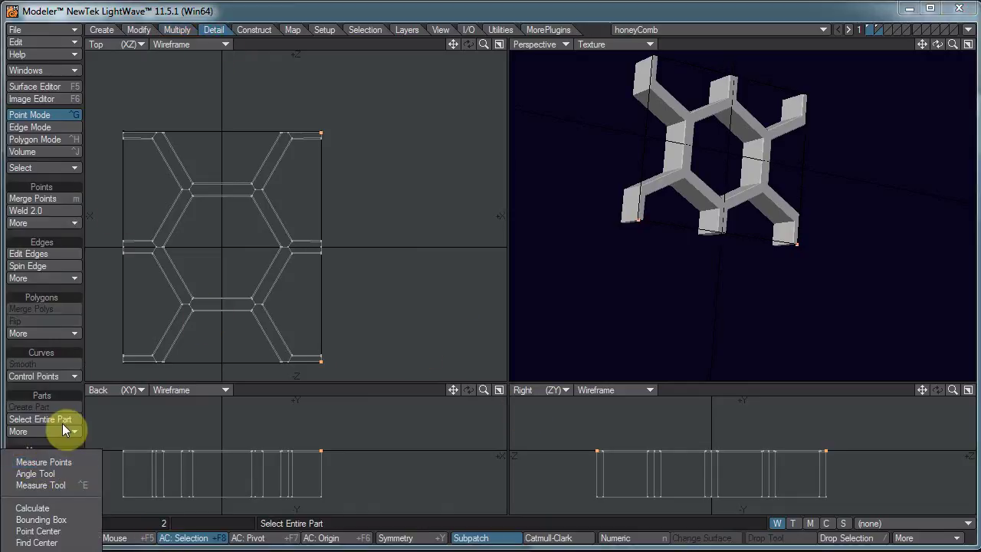
left_click(65, 463)
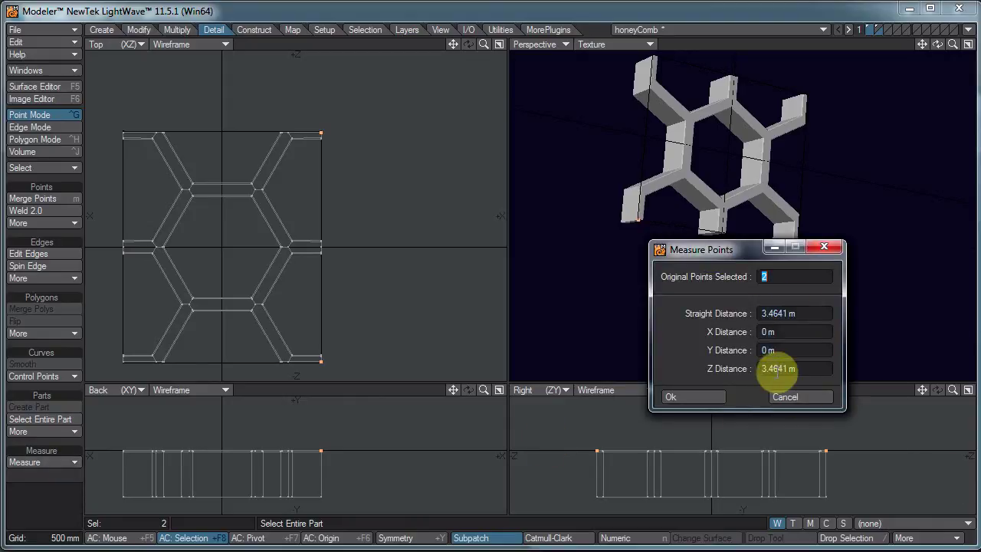
left_click(823, 247)
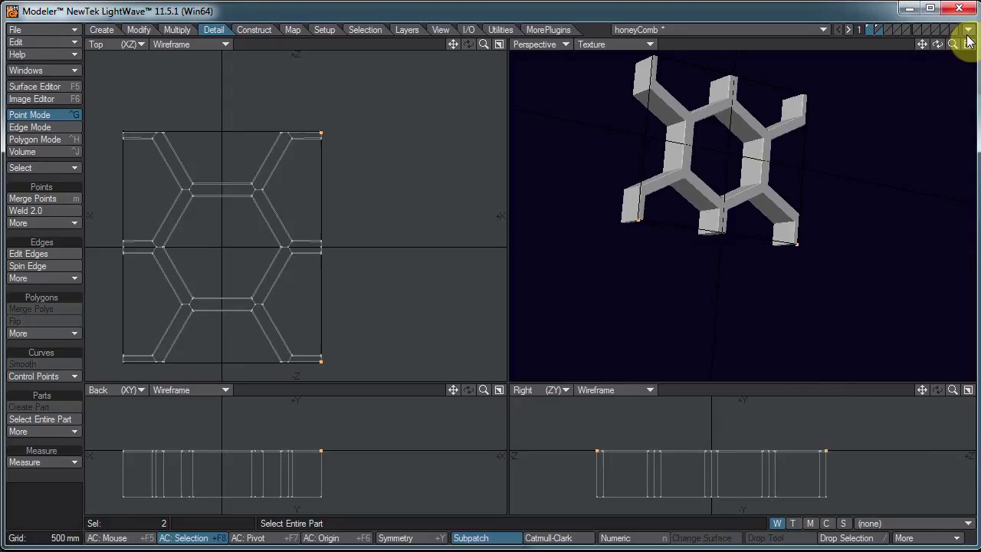
- Return to Layout, set the rectangular array's Z Spacing to 3.4641 m and close the Instance Generator
left_click(968, 29)
left_click(950, 30)
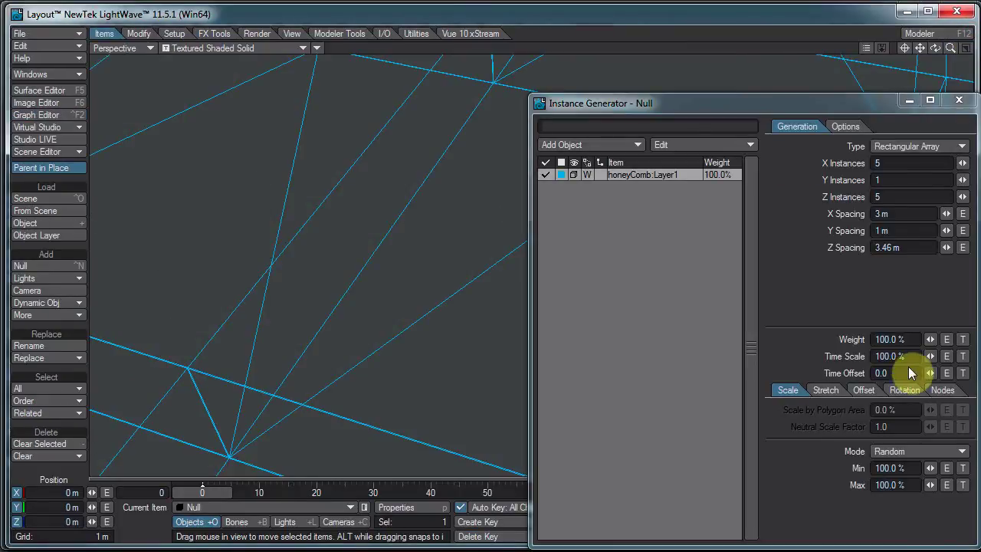
left_click(893, 247)
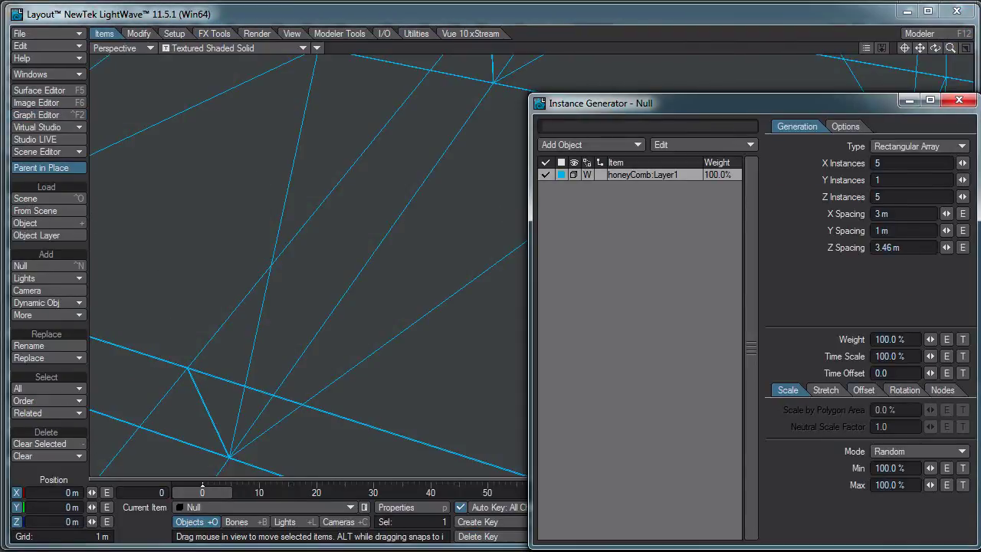
key("Tab")
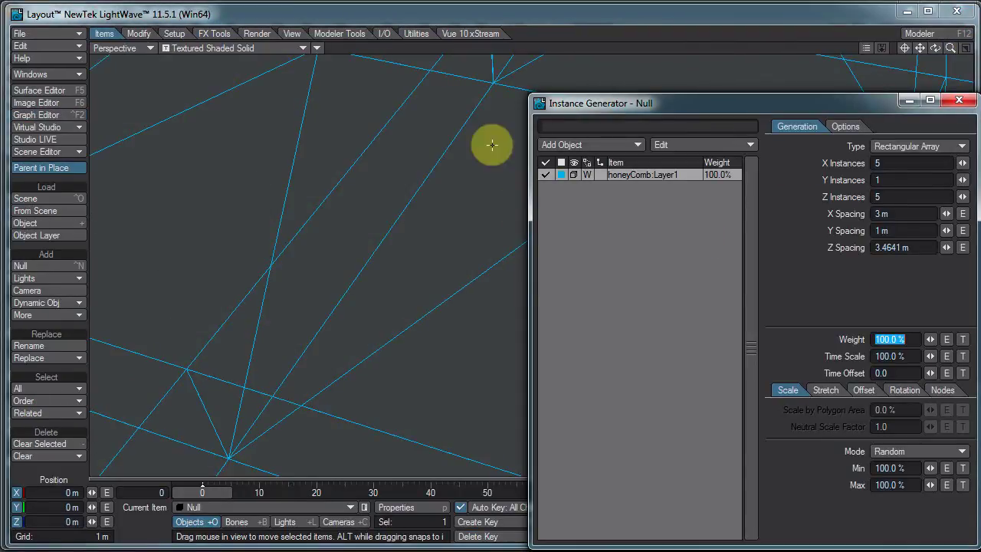
left_click(959, 102)
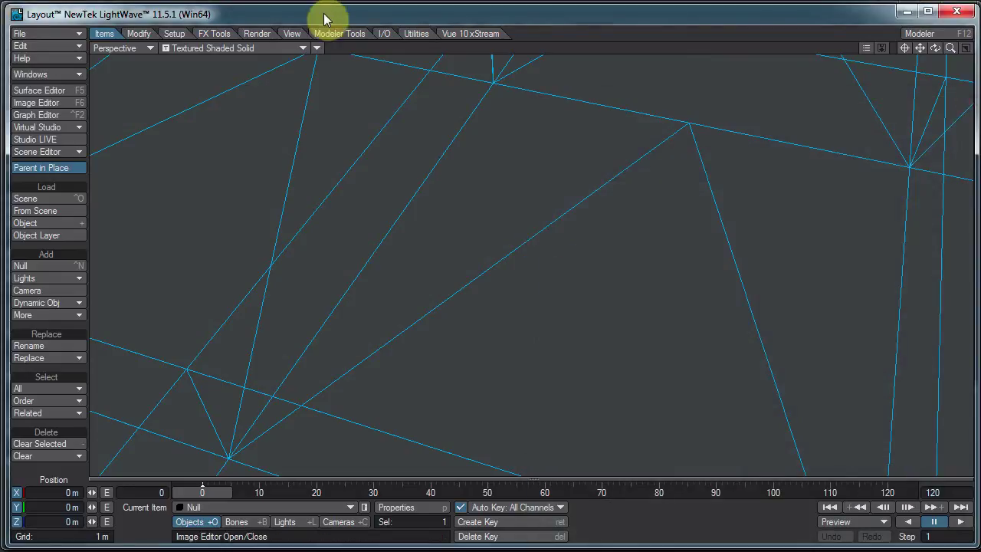
- Preview the honeycomb array in the Perspective viewport with VPR, and set the viewport's display to Shaded Solid
left_click(266, 48)
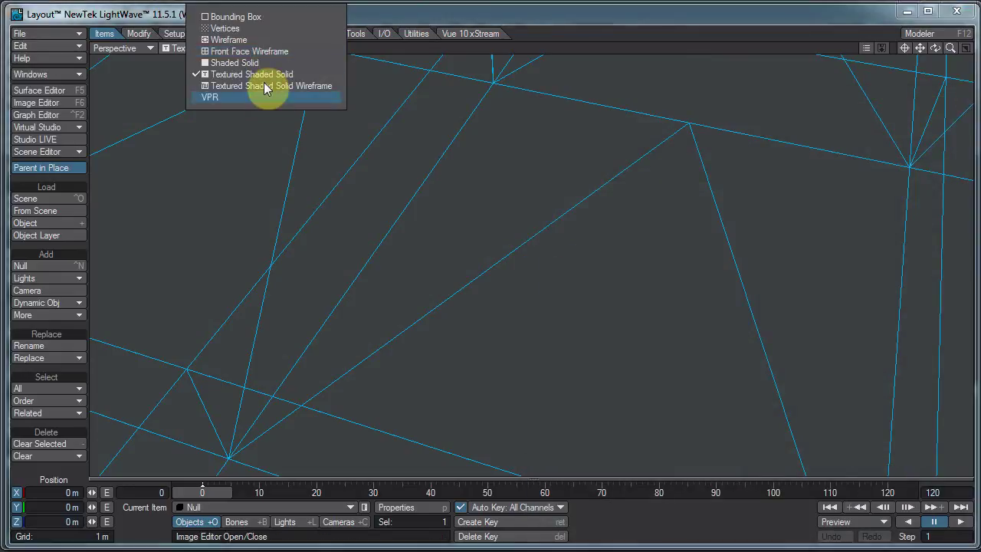
left_click(95, 64)
left_click(222, 49)
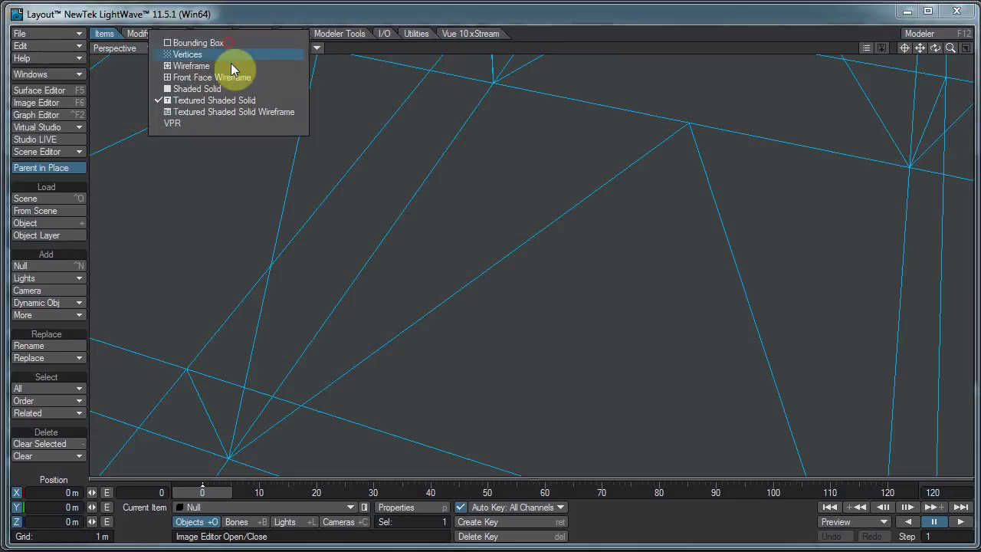
left_click(230, 125)
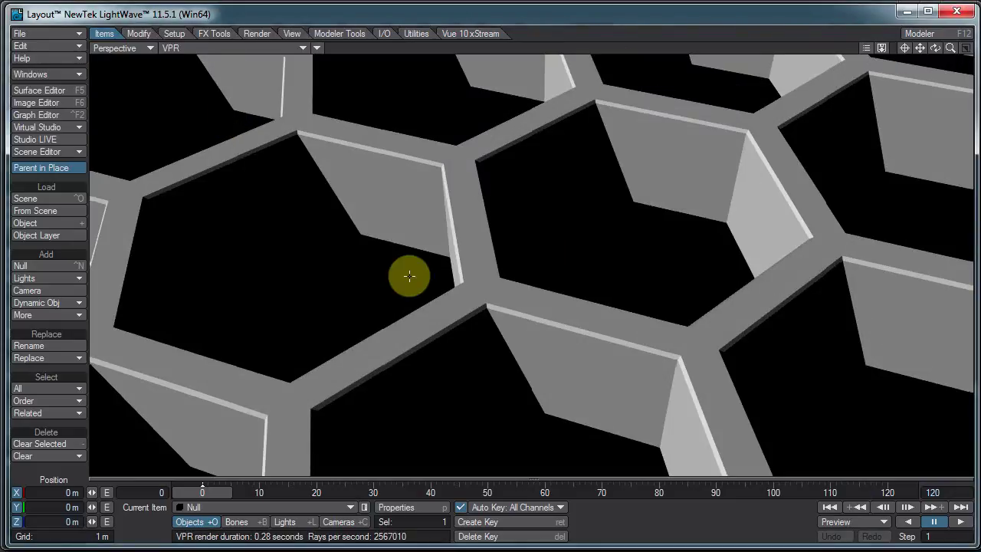
left_click(260, 49)
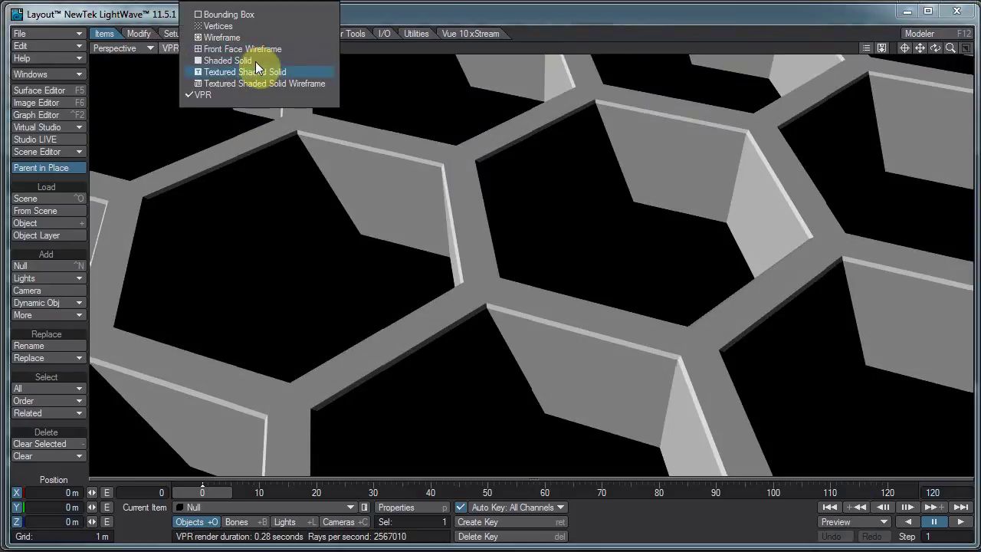
left_click(255, 60)
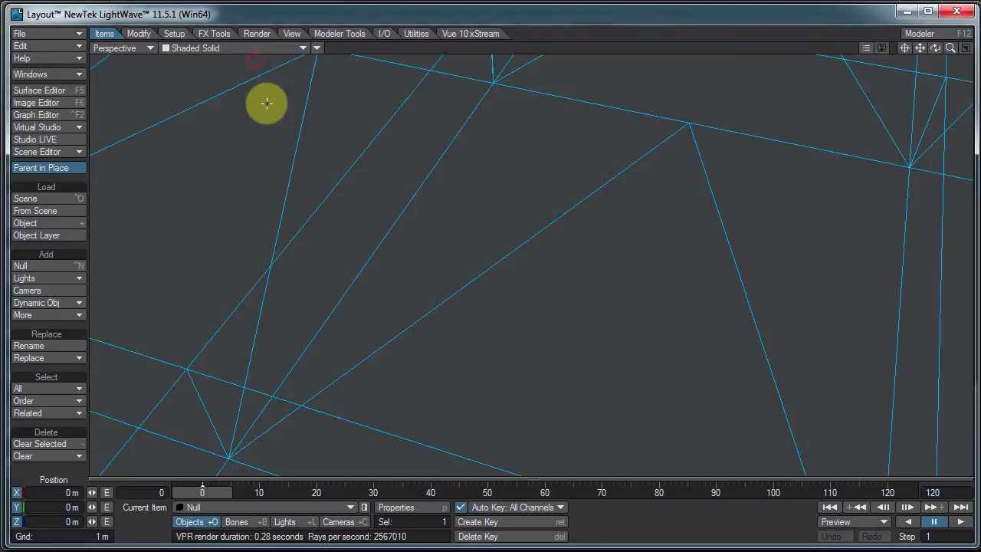
- Reopen the null's Instance Generator and display the honeyComb:Layer1 instances as shaded solid instead of bounding boxes
left_click(409, 507)
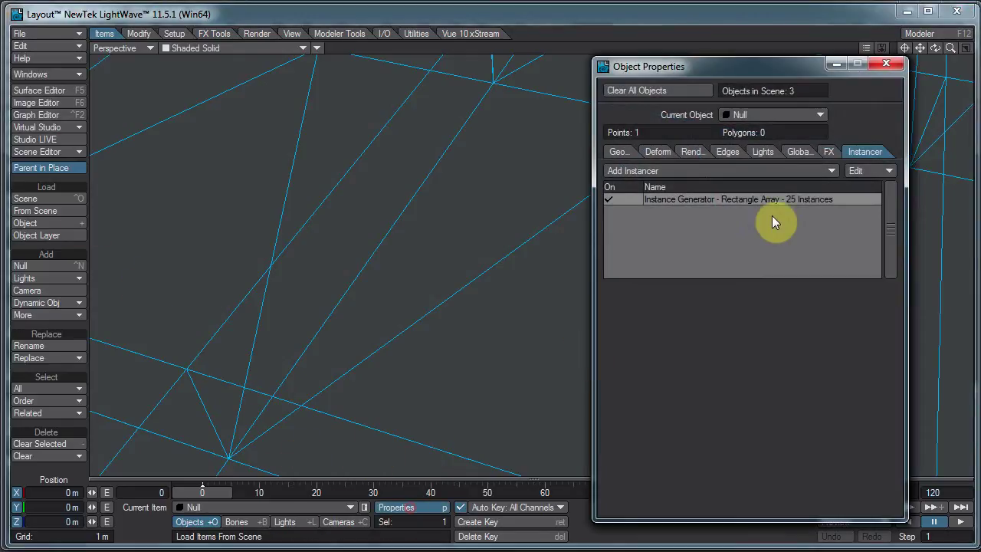
double_click(800, 204)
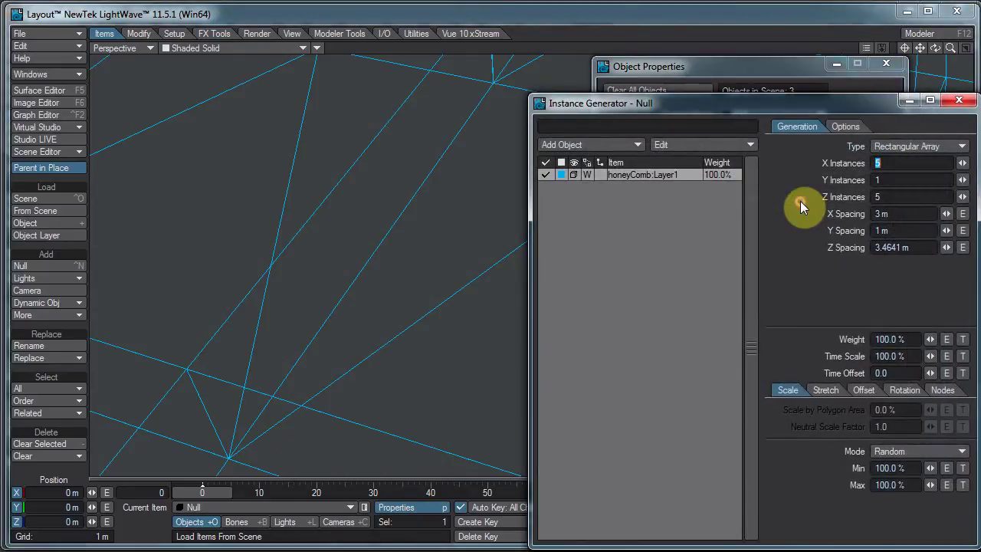
left_click(578, 174)
left_click(574, 210)
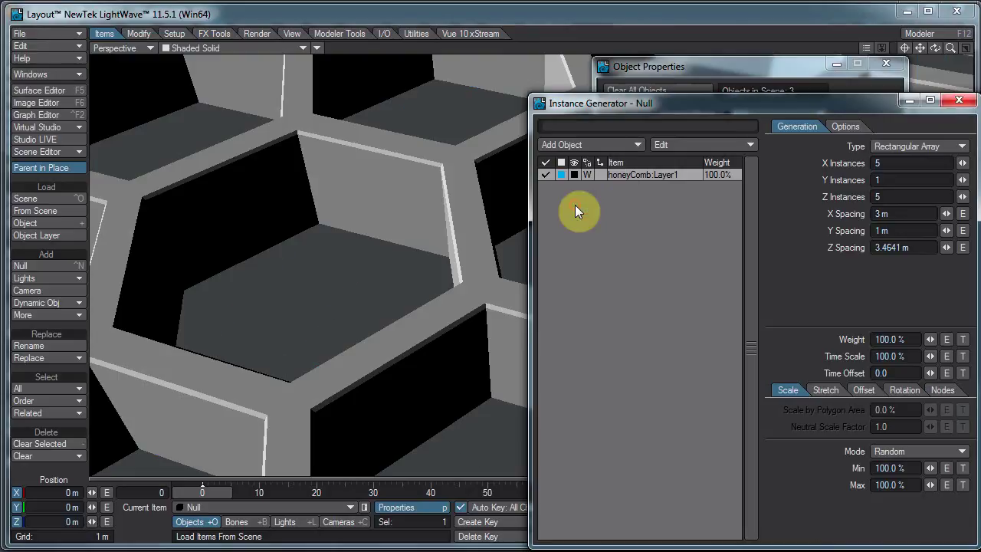
left_click(959, 100)
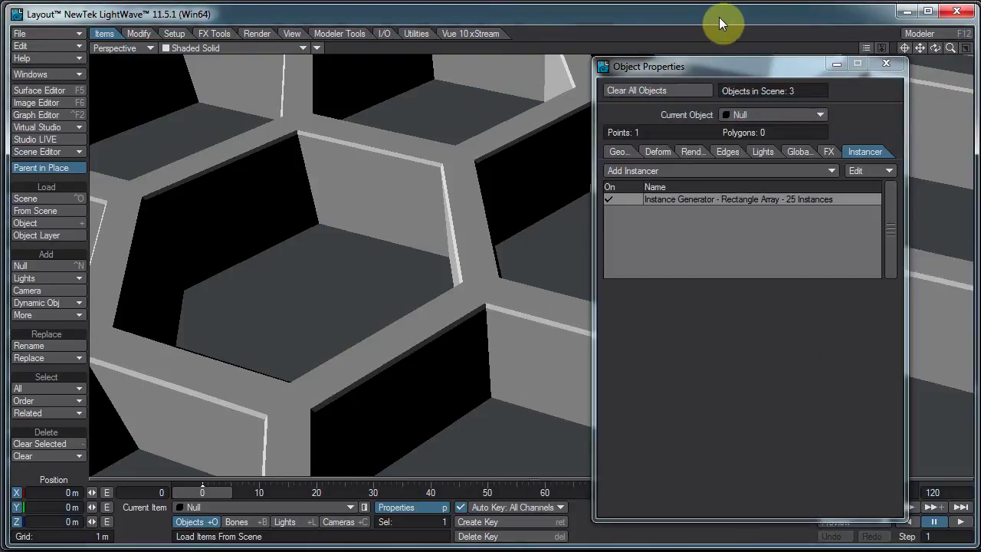
- Inspect the tiled honeycomb for seams, narrowing the Layout window and placing Object Properties beside it
left_click_drag(951, 48, 493, 269)
scroll(493, 269, "down", 5)
scroll(492, 270, "up", 4)
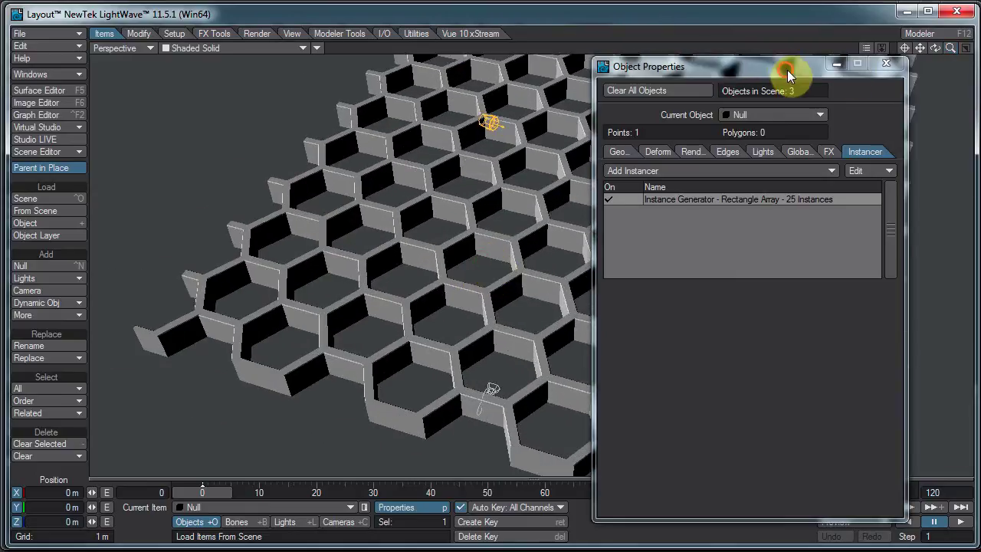
left_click_drag(750, 70, 622, 106)
left_click_drag(818, 98, 895, 36)
left_click(938, 44)
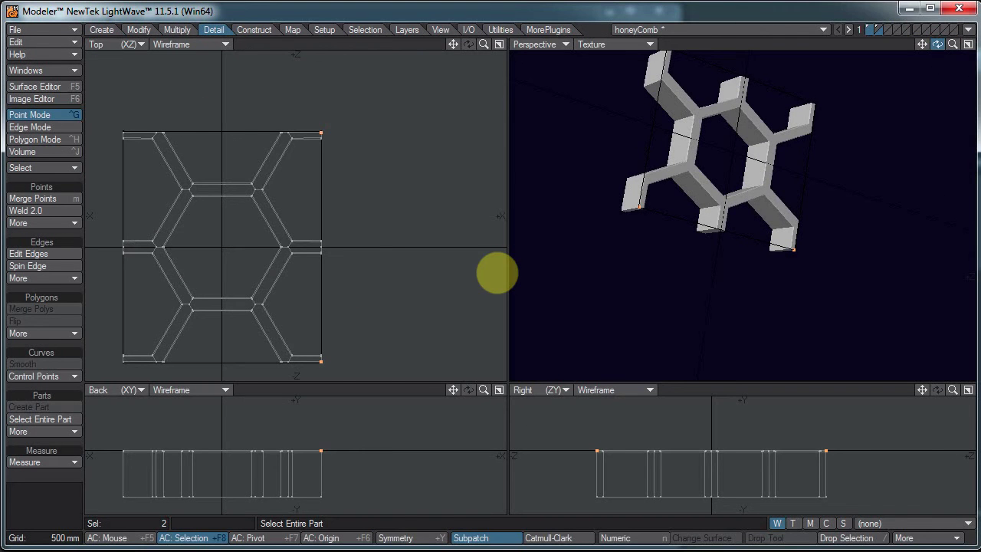
left_click(906, 11)
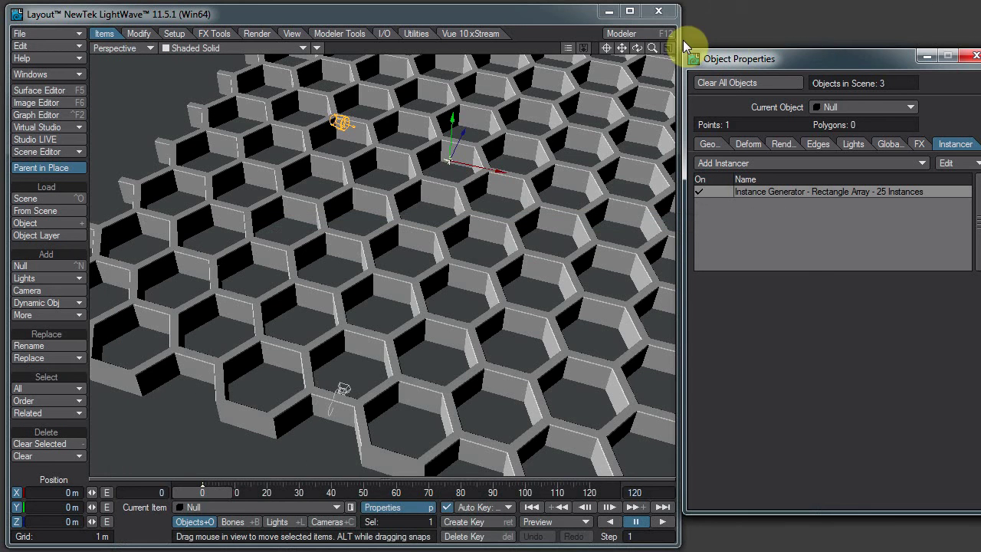
mouse_move(637, 47)
left_mouse_down()
mouse_move(363, 285)
mouse_move(307, 266)
mouse_move(339, 268)
mouse_move(327, 256)
left_mouse_up()
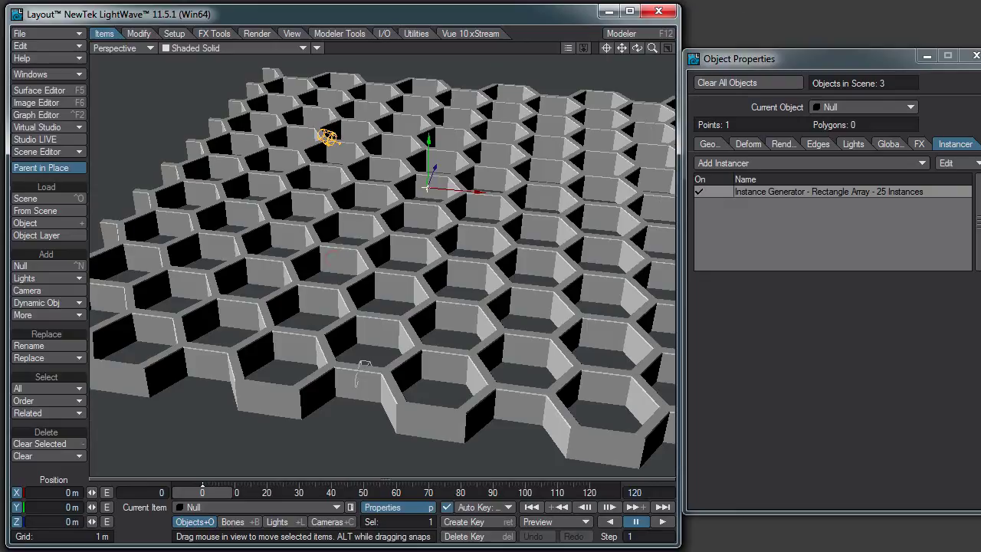
- Reopen the Instance Generator and set both X Instances and Z Instances of the rectangular array to 10
double_click(844, 193)
left_click_drag(648, 46, 344, 269)
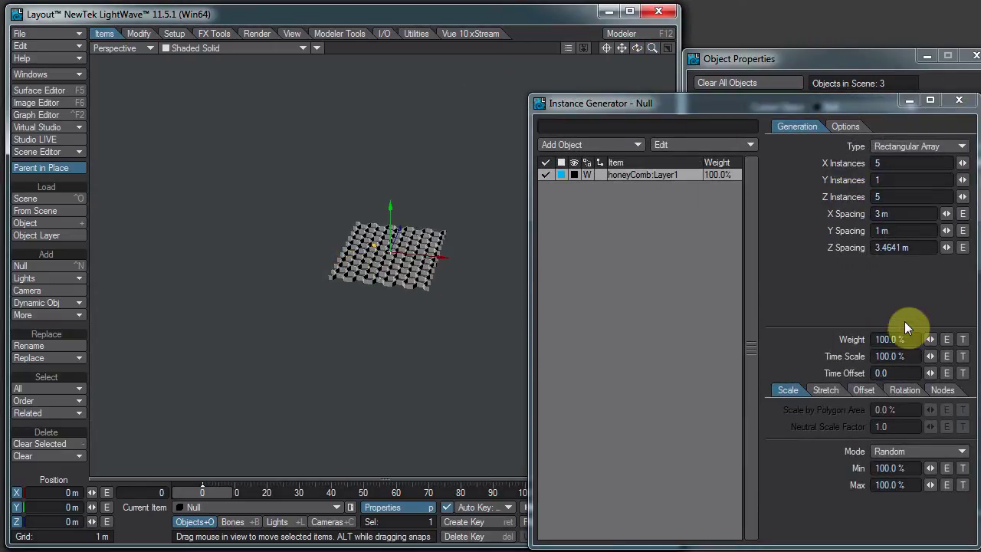
left_click(886, 162)
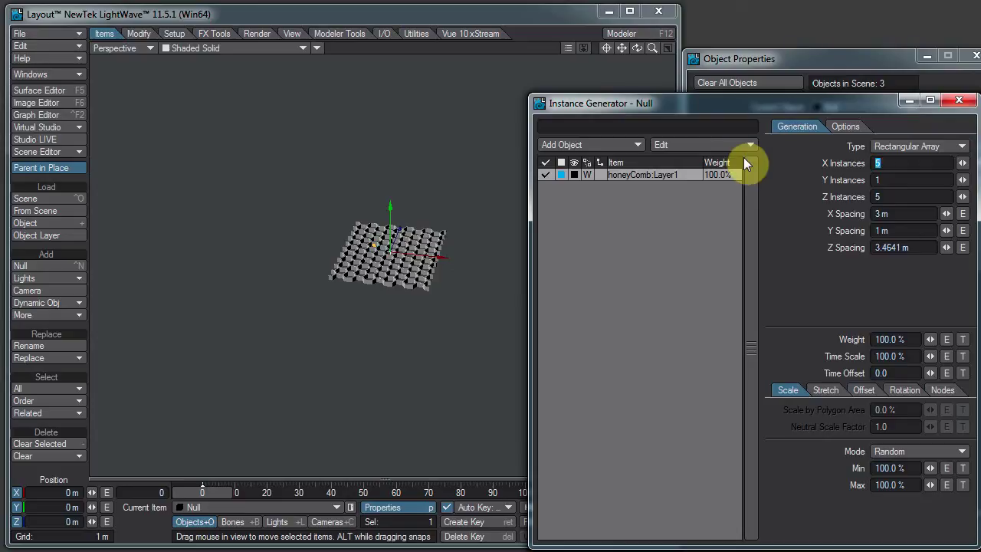
type("10")
key("Tab")
type("0")
key("Tab")
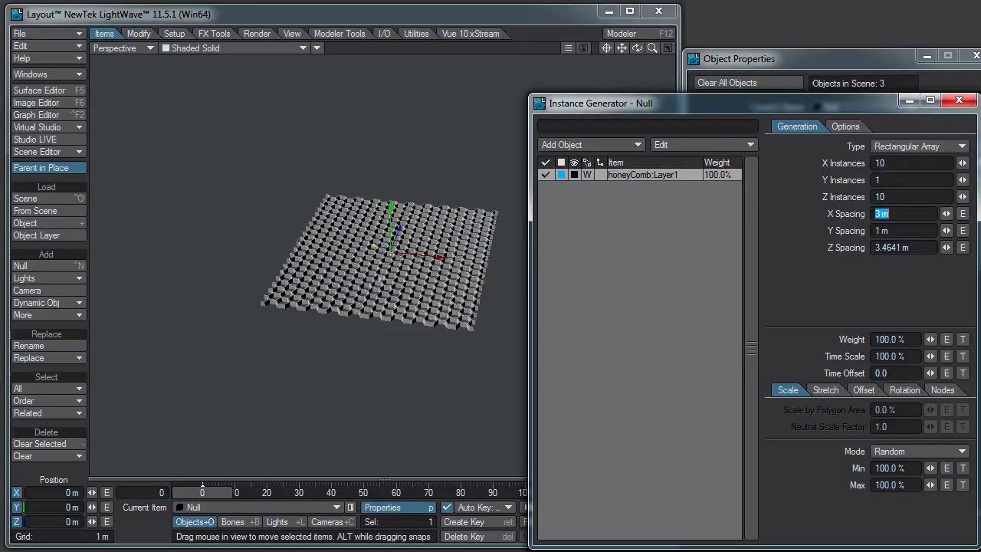
- Set the rectangular array's X Instances to 100 and its Y Instances to 3
left_click(908, 162)
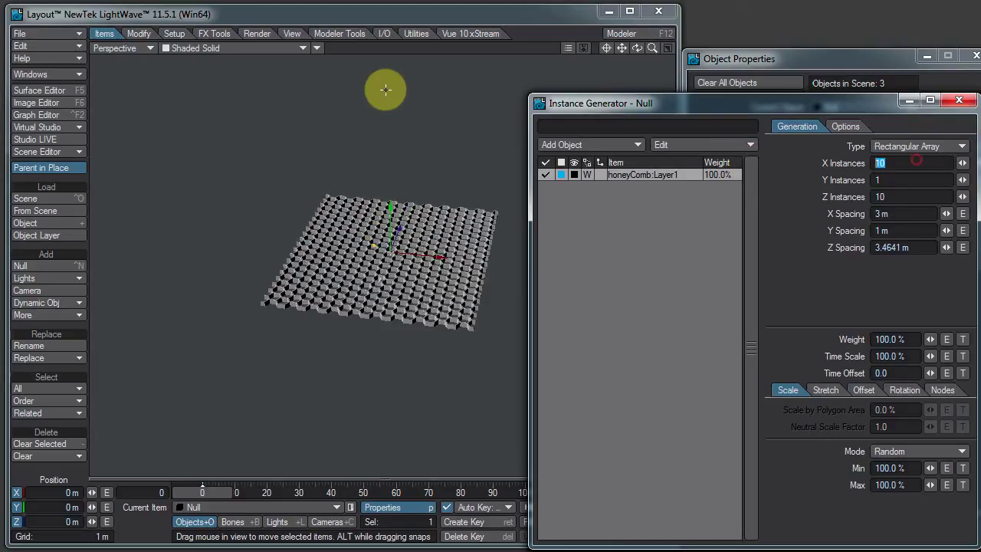
type("100")
key("Tab")
type("3")
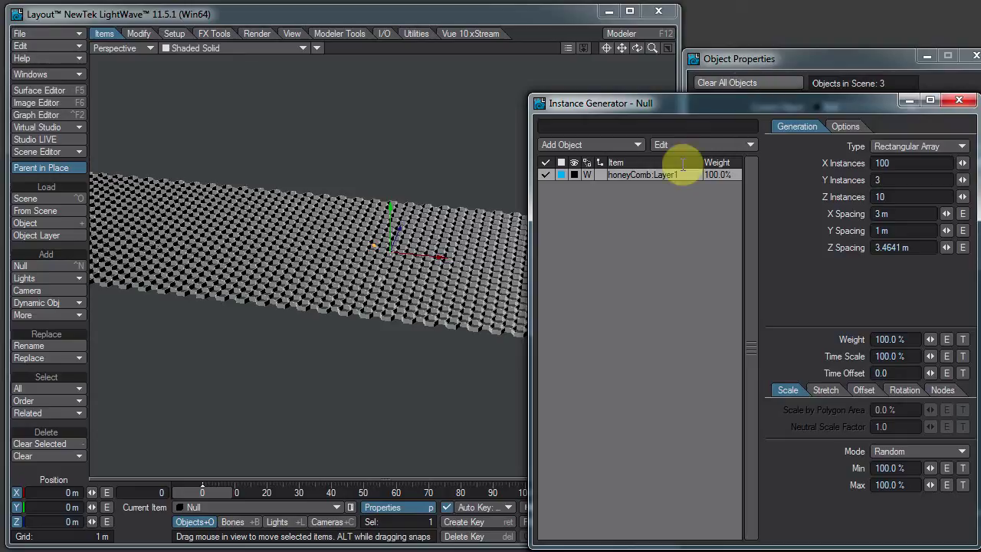
- Set the rectangular array's X Instances to 50 and its Z Instances to 20
left_click(918, 163)
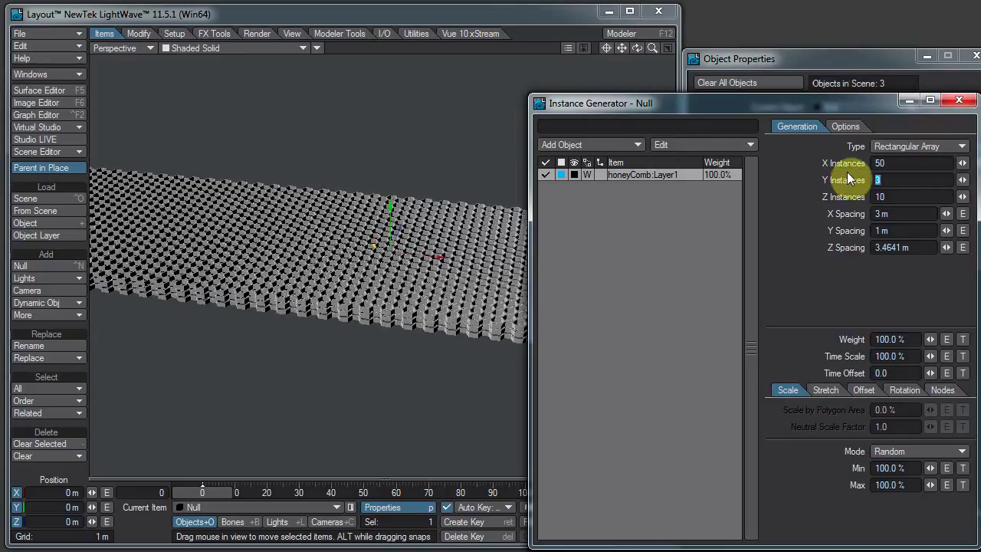
left_click(888, 197)
type("2")
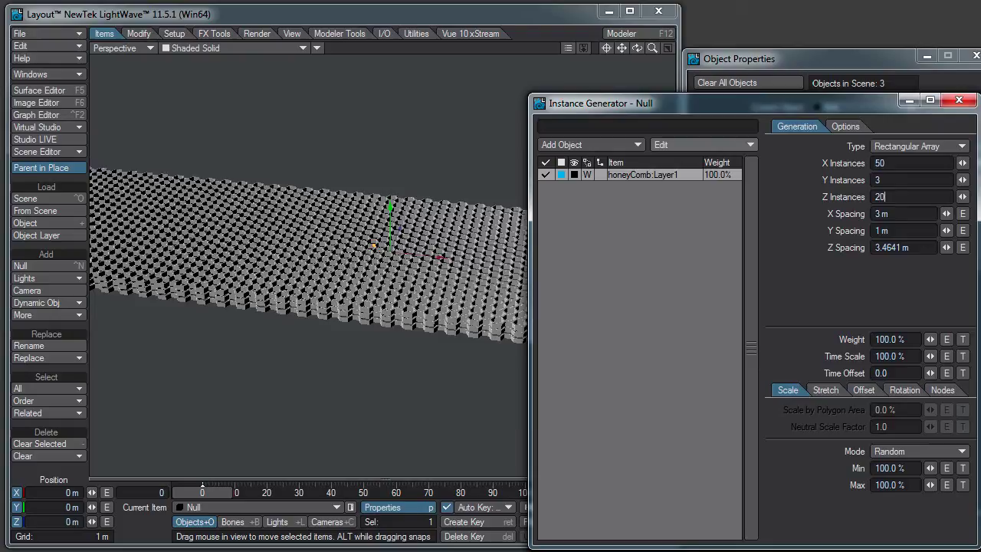
type("0")
key("Tab")
- Set the rectangular array's X Instances to 30 and its Z Instances to 50
double_click(881, 164)
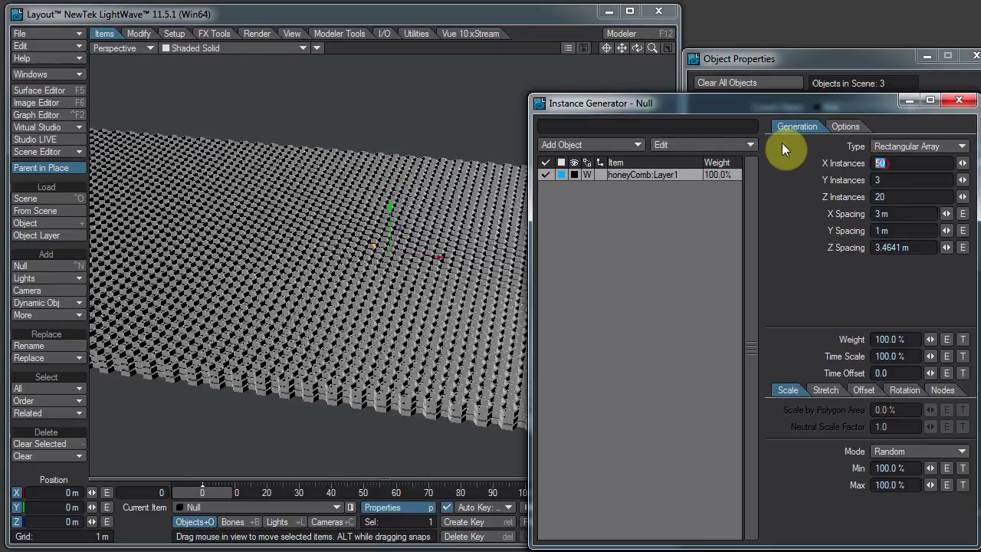
type("30")
key("Tab")
double_click(880, 197)
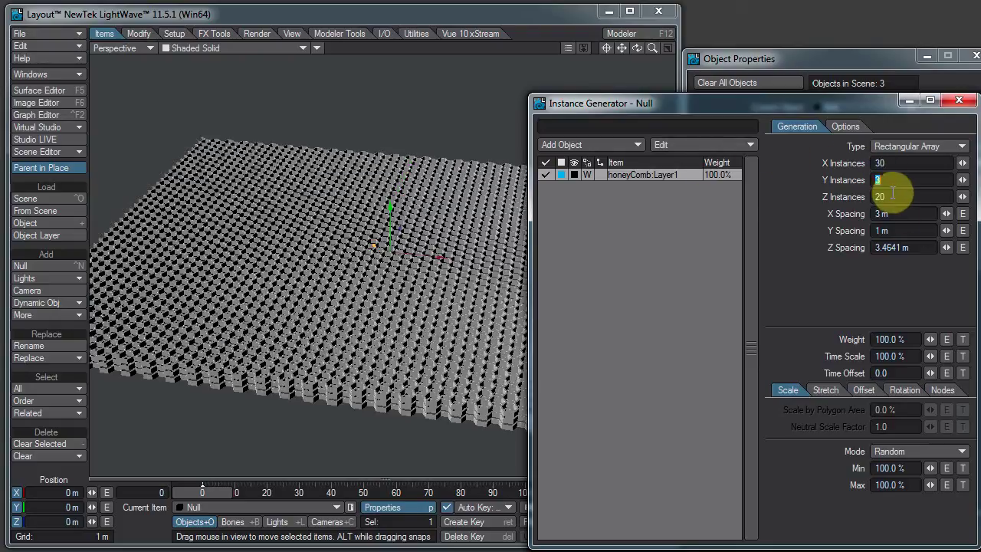
type("50")
key("Tab")
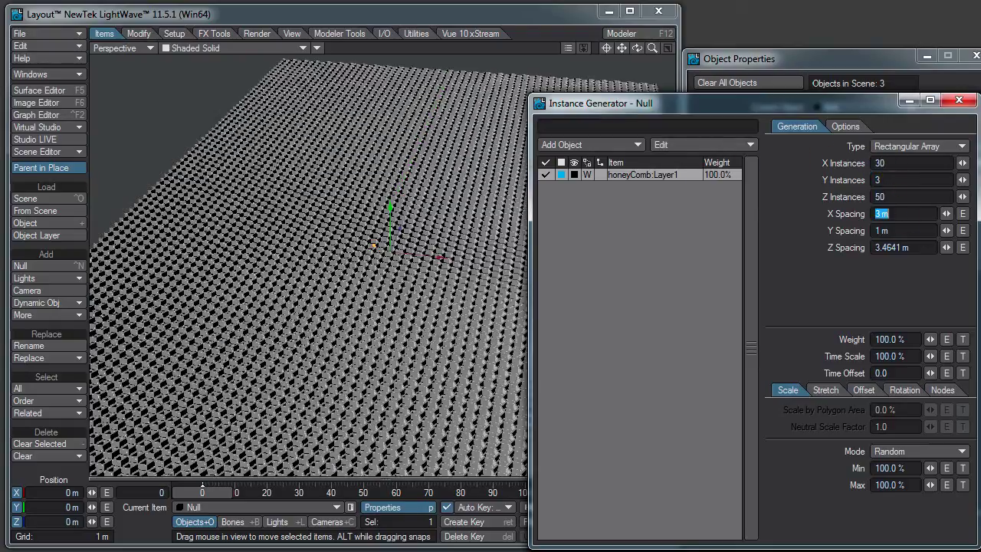
- Increase the X Instances of the rectangular array to 40
double_click(896, 163)
type("40")
key("Tab")
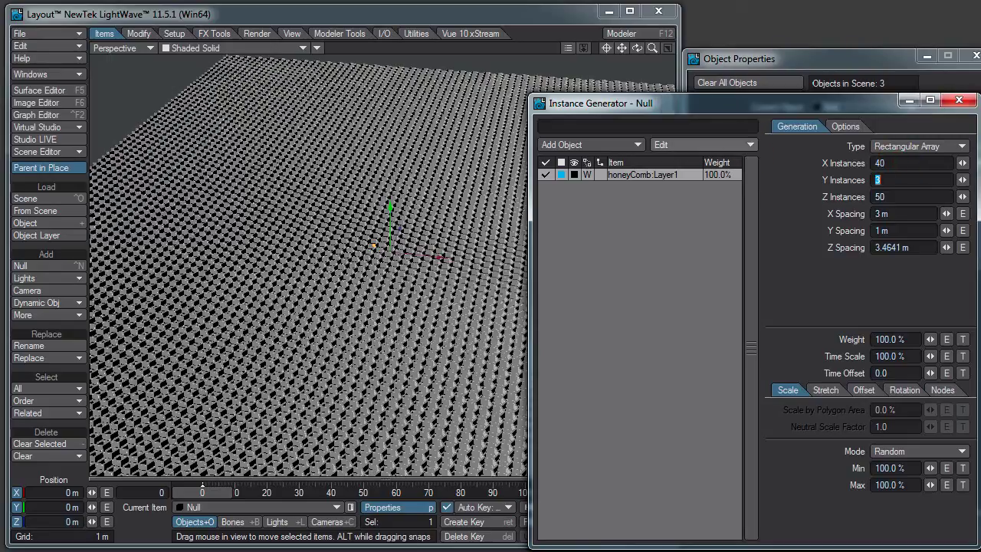
- Reduce the honeycomb array to a single layer by setting Y Instances to 1
left_click_drag(639, 50, 346, 272)
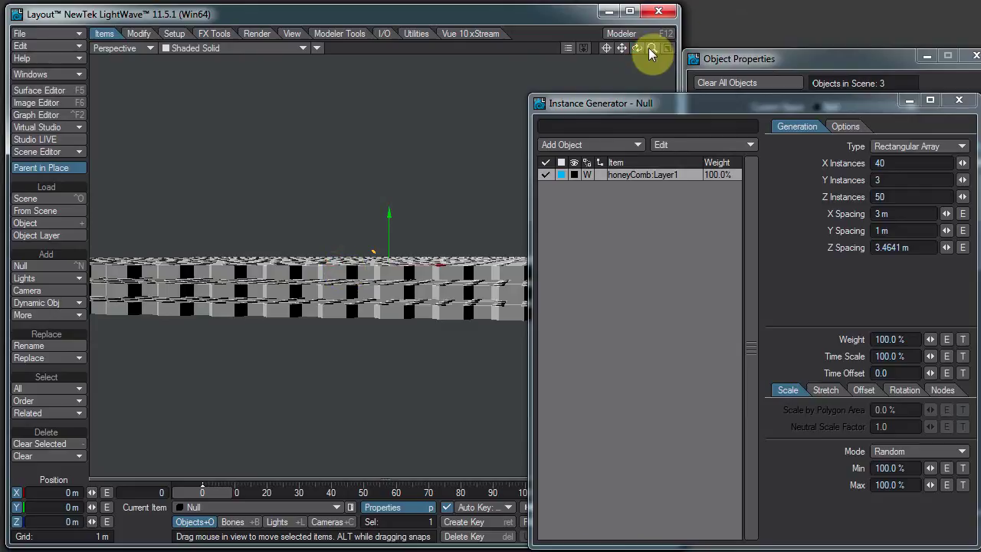
left_click_drag(635, 48, 331, 258)
left_click_drag(652, 47, 344, 271)
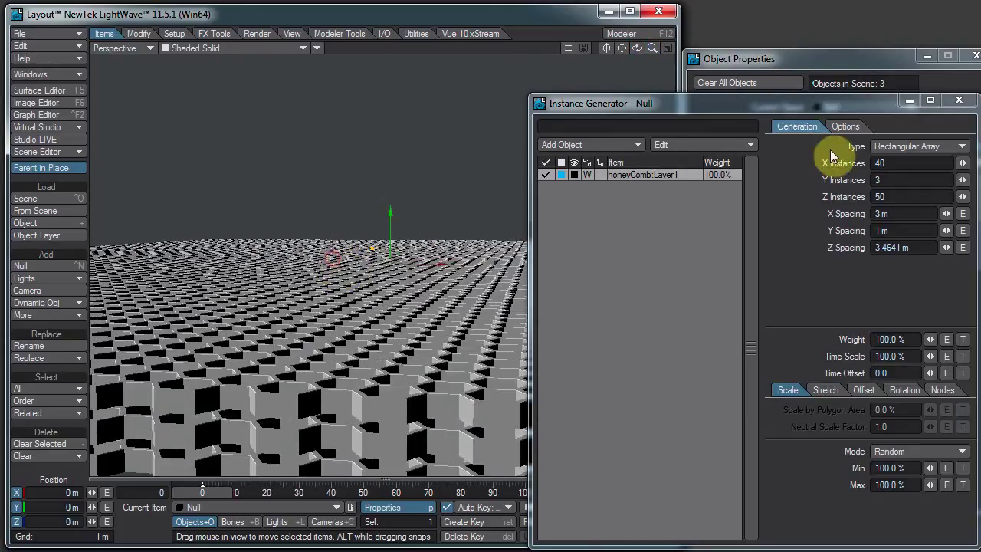
left_click(882, 183)
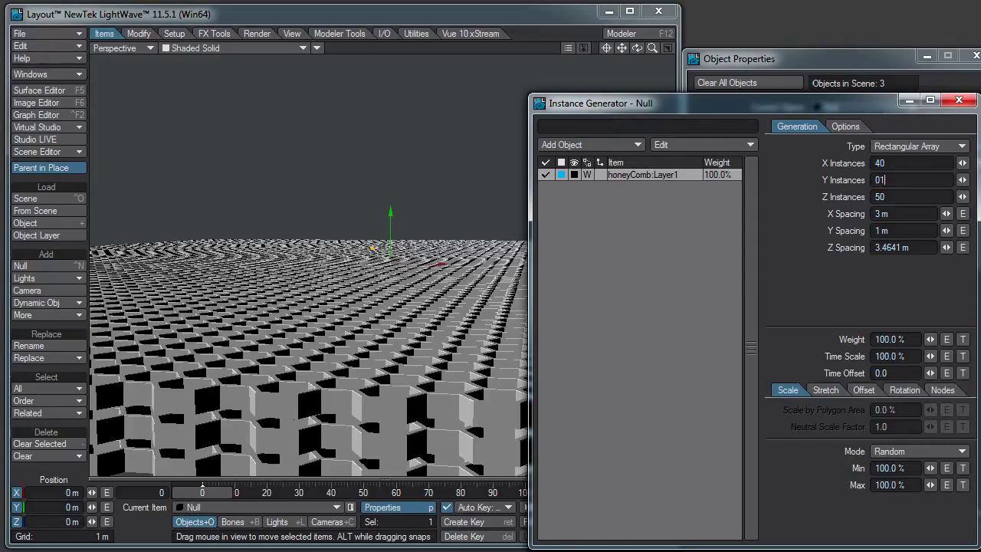
key("Tab")
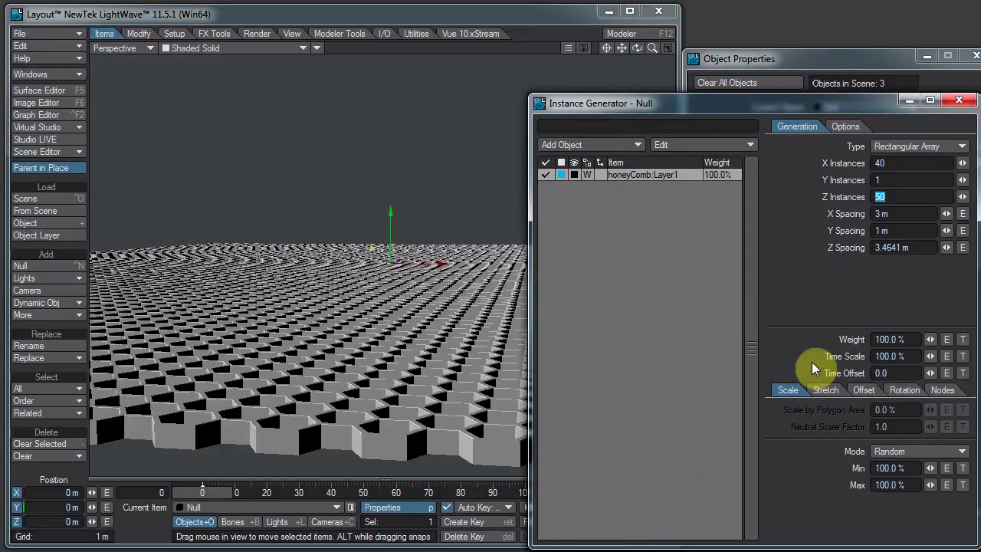
- Switch the instance stretch mode to Uniform and set the Y stretch to -38.5 % to flatten the honeycomb
left_click(824, 390)
left_click(892, 411)
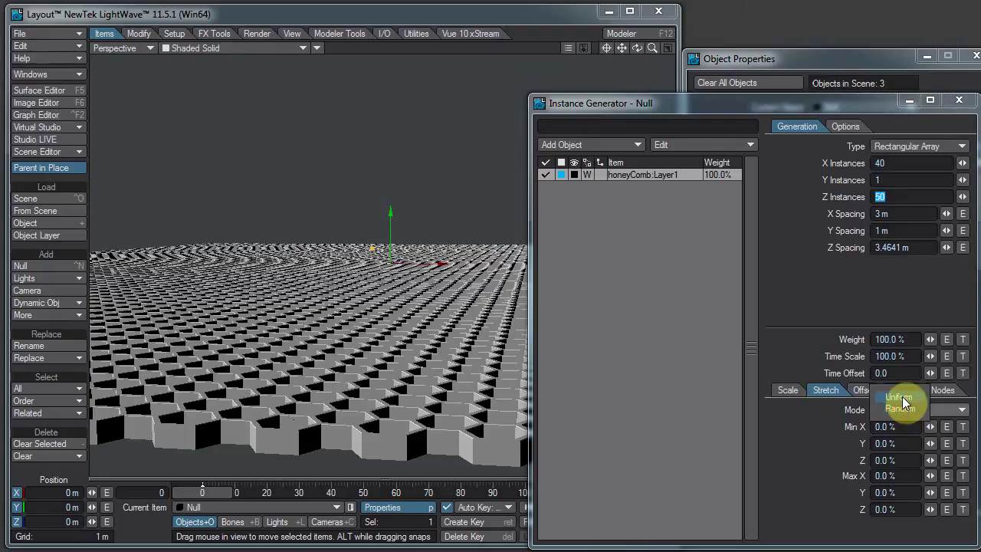
left_click(902, 396)
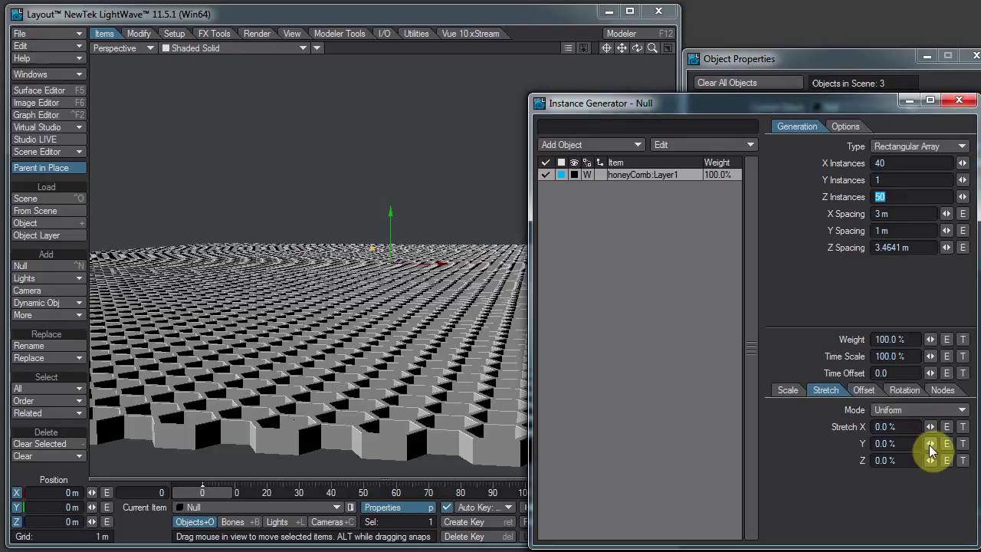
left_click_drag(930, 450, 233, 227)
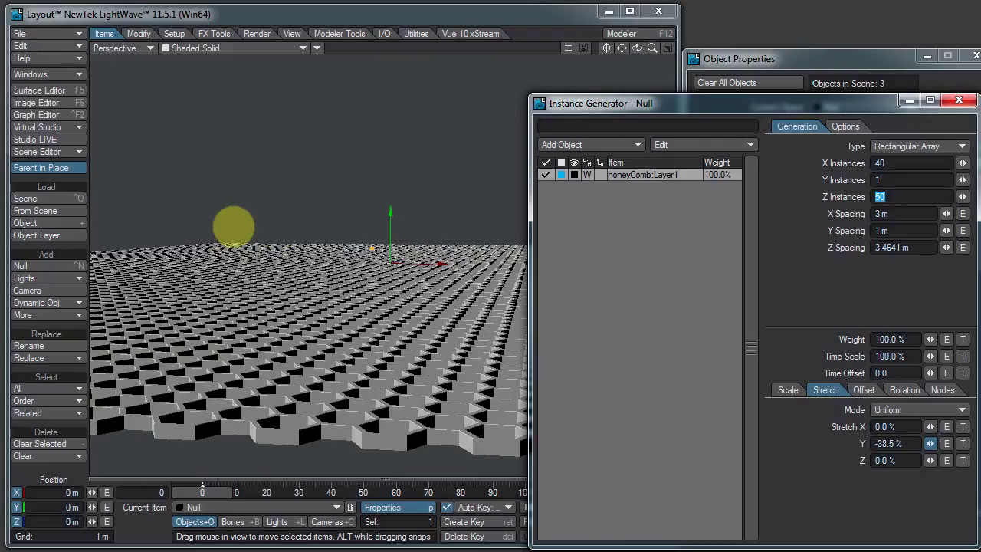
left_click_drag(234, 226, 222, 214)
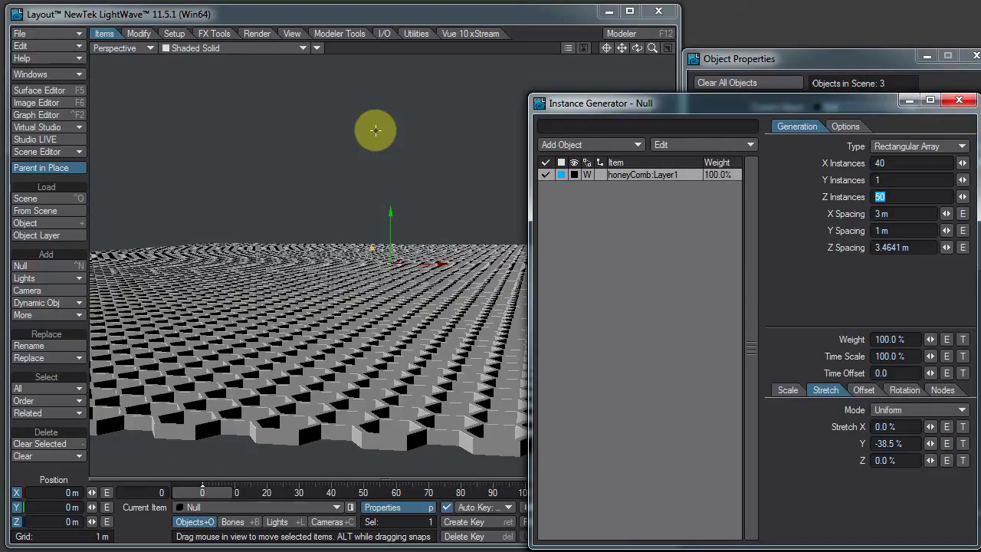
- Set both X Instances and Z Instances of the rectangular array to 10
mouse_move(635, 49)
left_mouse_down()
mouse_move(341, 274)
mouse_move(331, 258)
left_mouse_up()
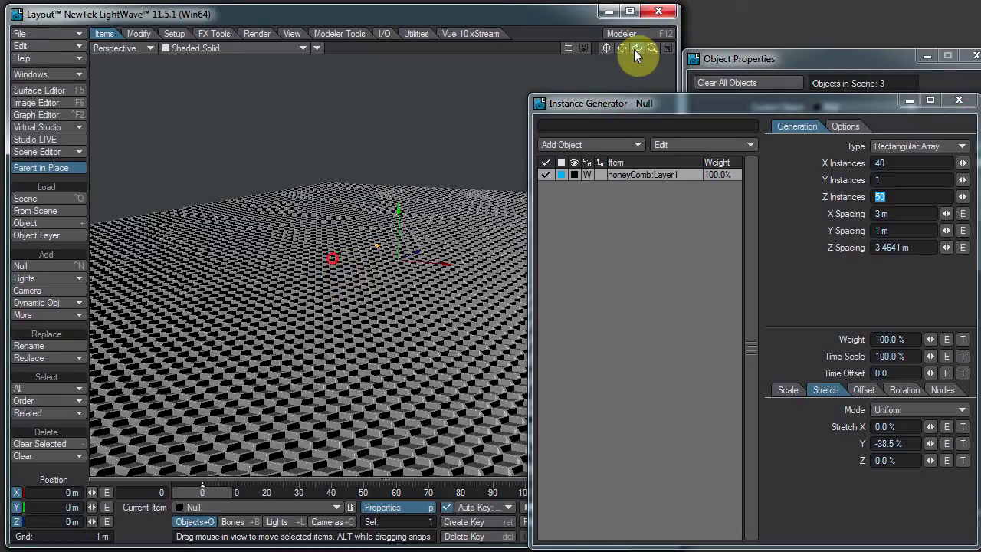
left_click(913, 163)
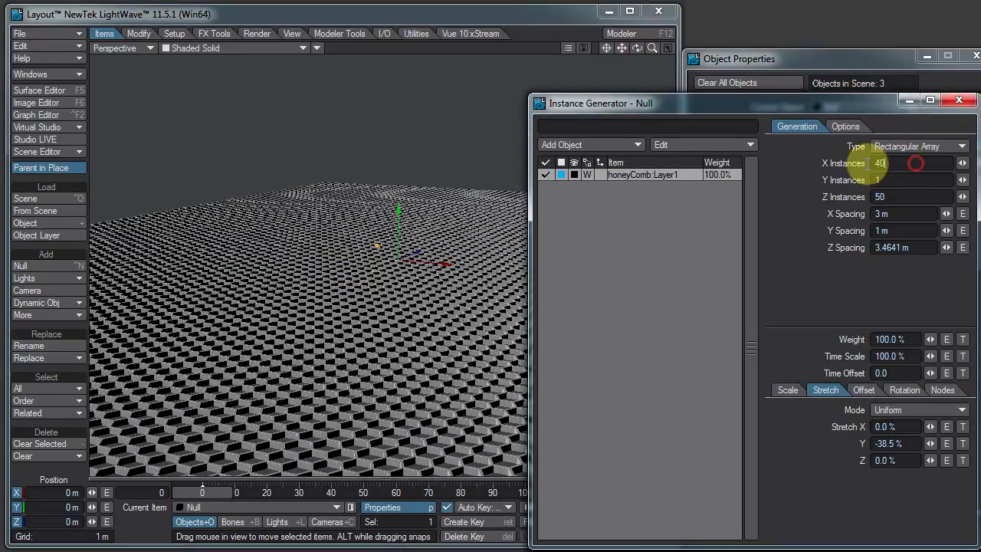
type("10")
key("Tab")
type("1")
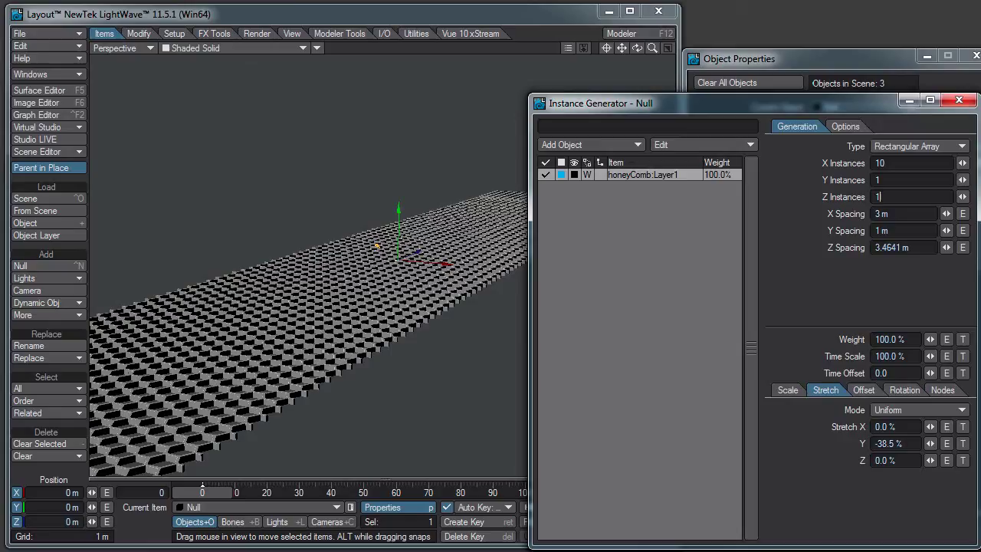
type("0")
key("Tab")
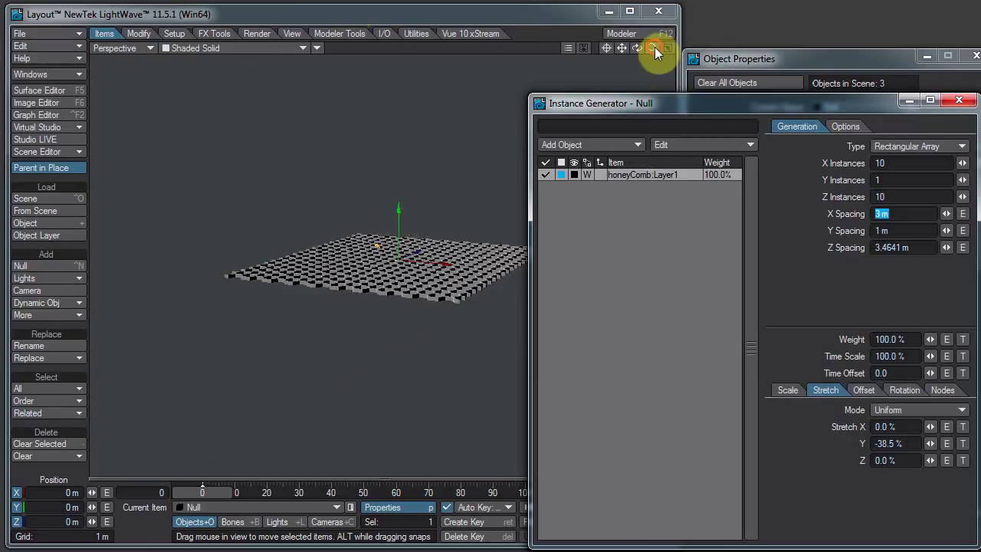
left_click_drag(655, 52, 337, 260)
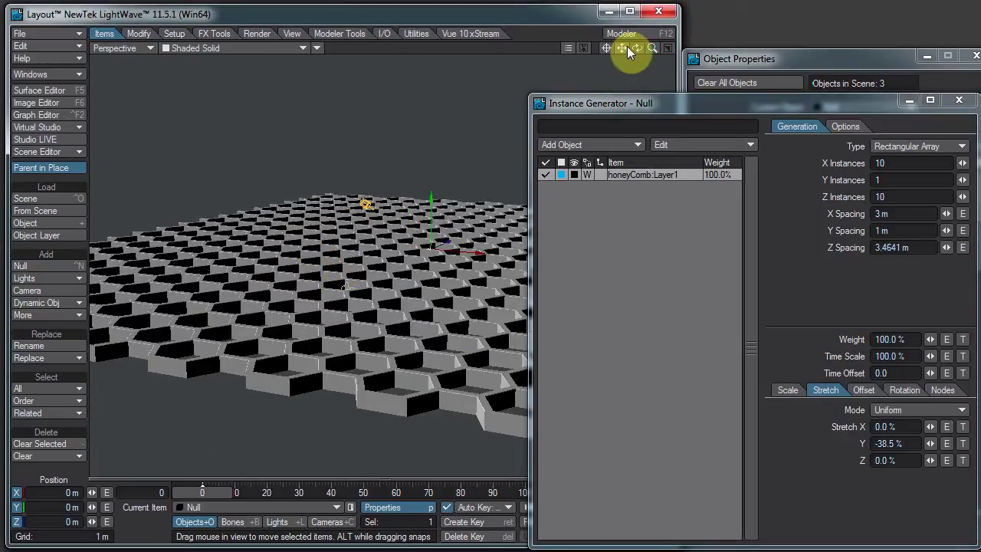
left_click_drag(627, 46, 337, 265)
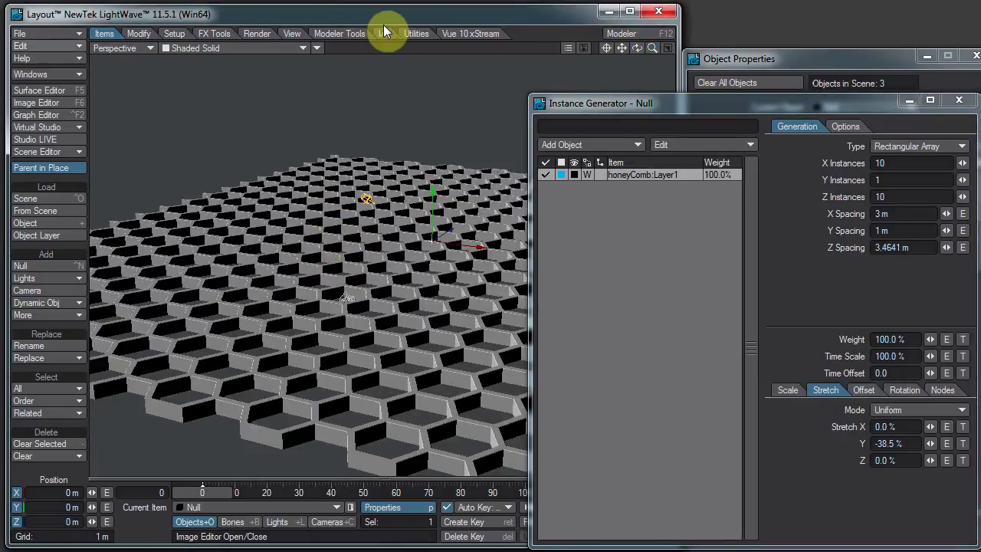
- Try to bake instances with the Null selected by running bake_instance.py from the Python scripts folder Layout/Generic
left_click(414, 32)
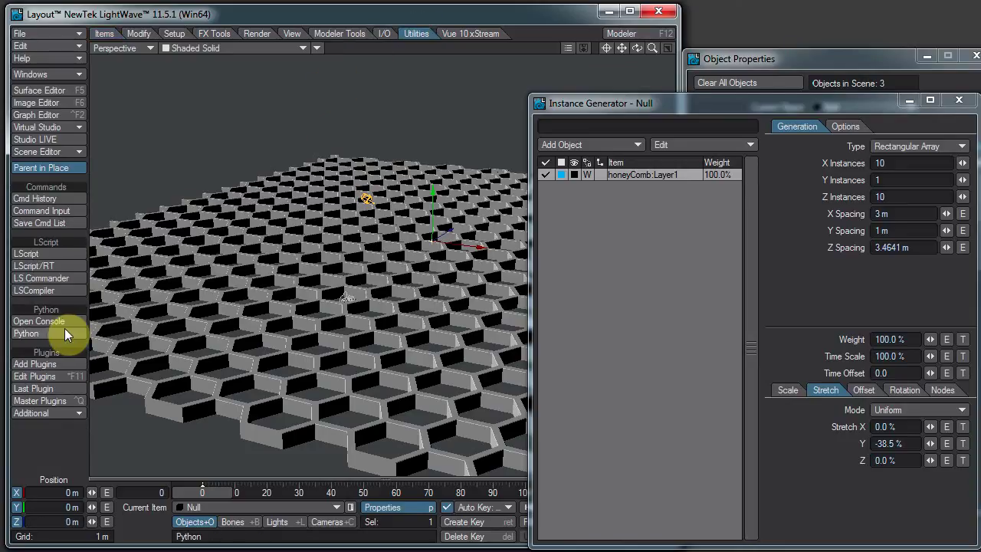
left_click(52, 413)
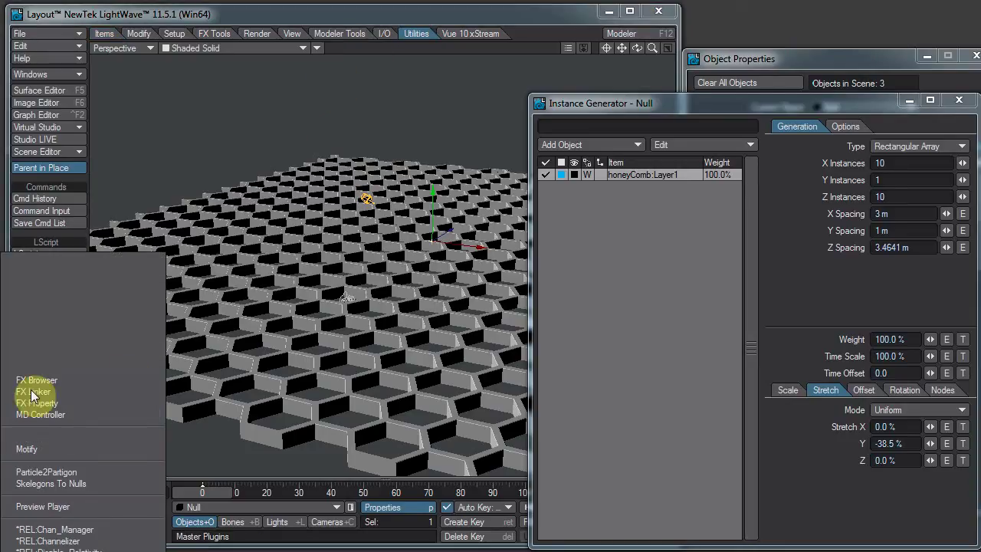
left_click(293, 91)
left_click(64, 332)
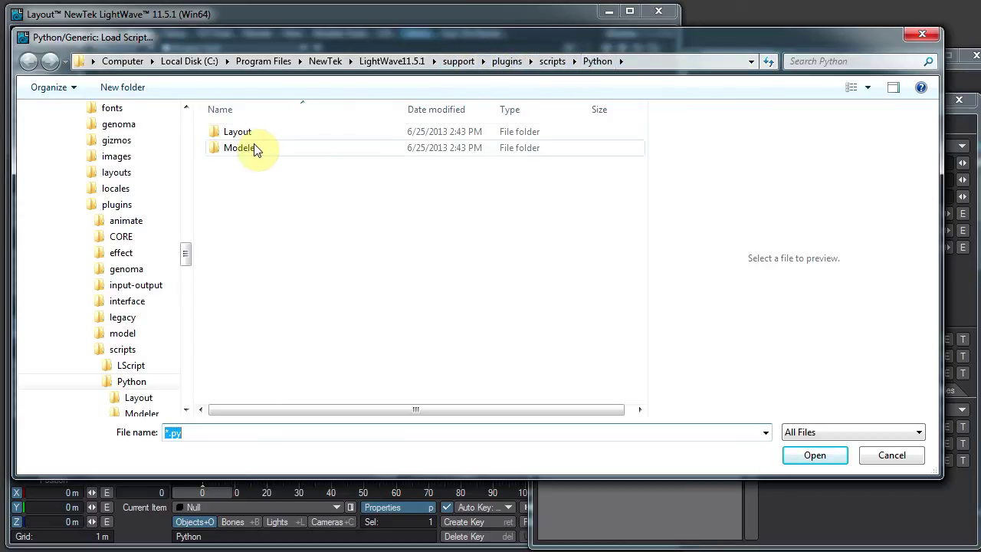
double_click(237, 131)
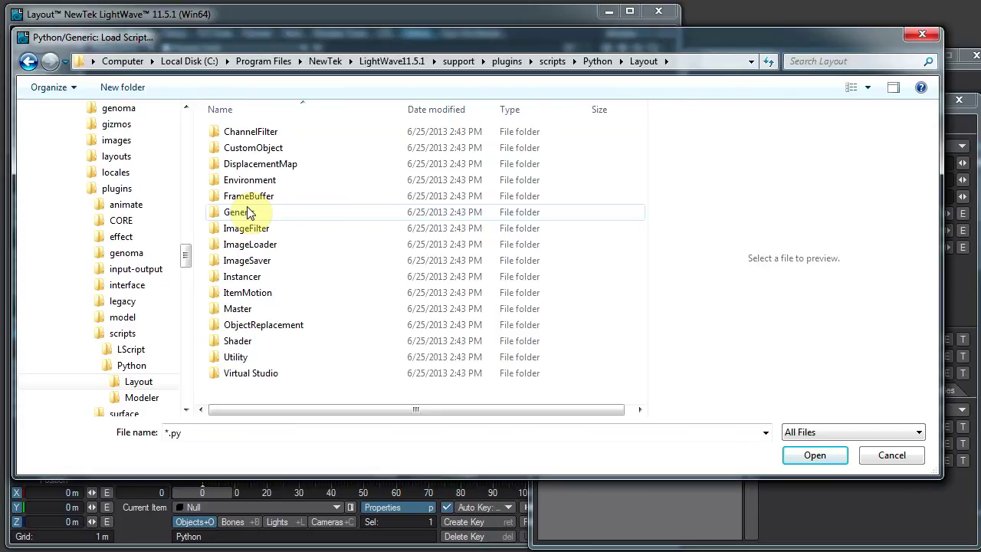
double_click(247, 212)
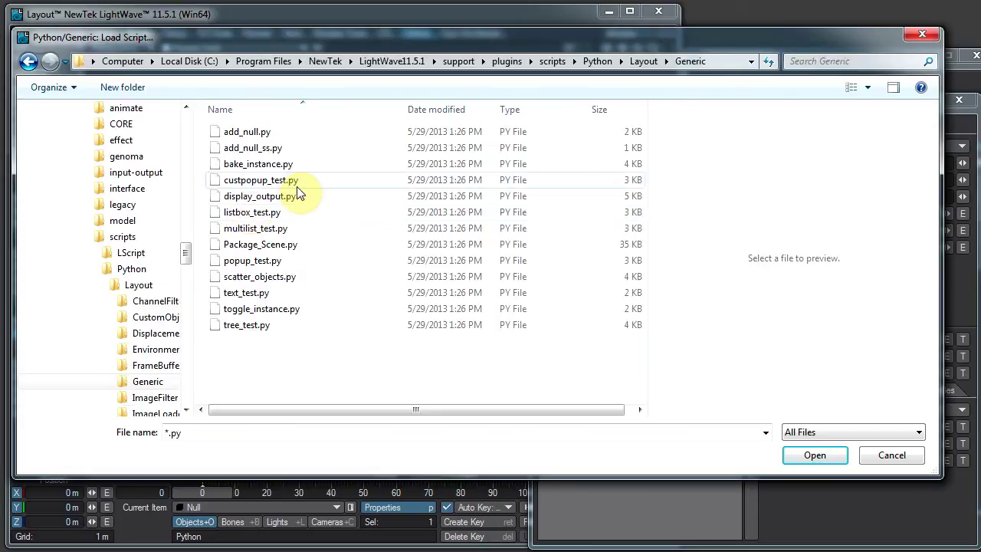
left_click(247, 163)
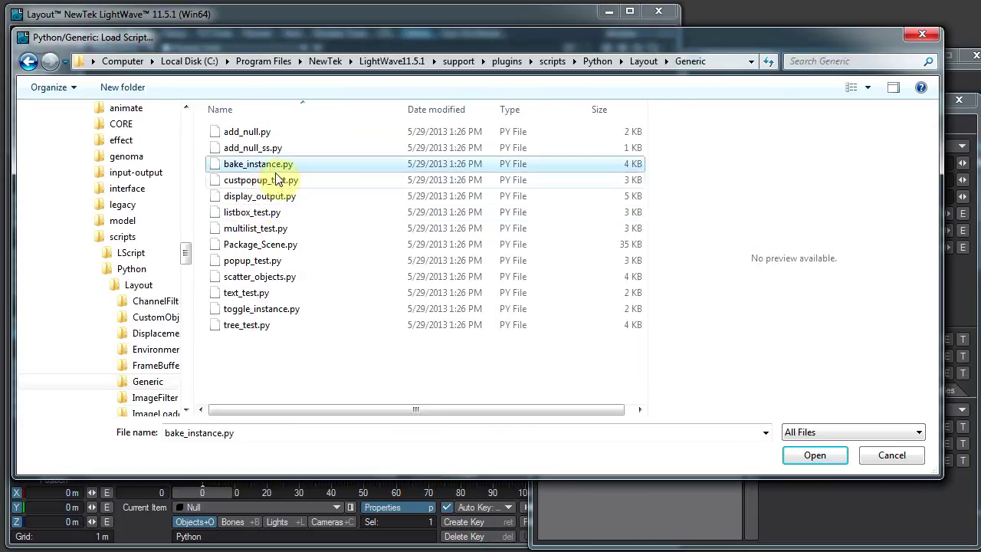
left_click(815, 455)
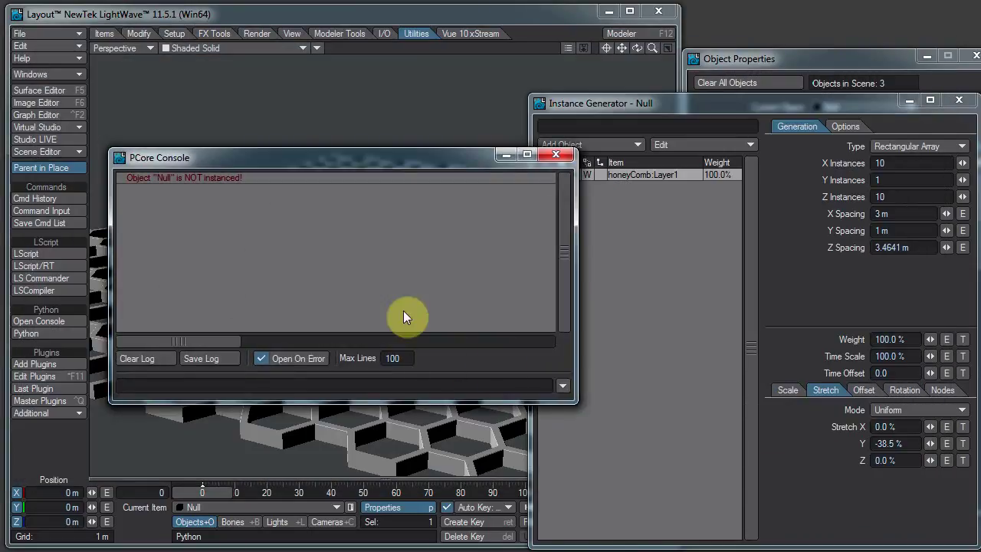
- Select honeyComb:Layer1, close the PCore Console, and run the bake_instance.py Python script on it
left_click(212, 502)
left_click(217, 483)
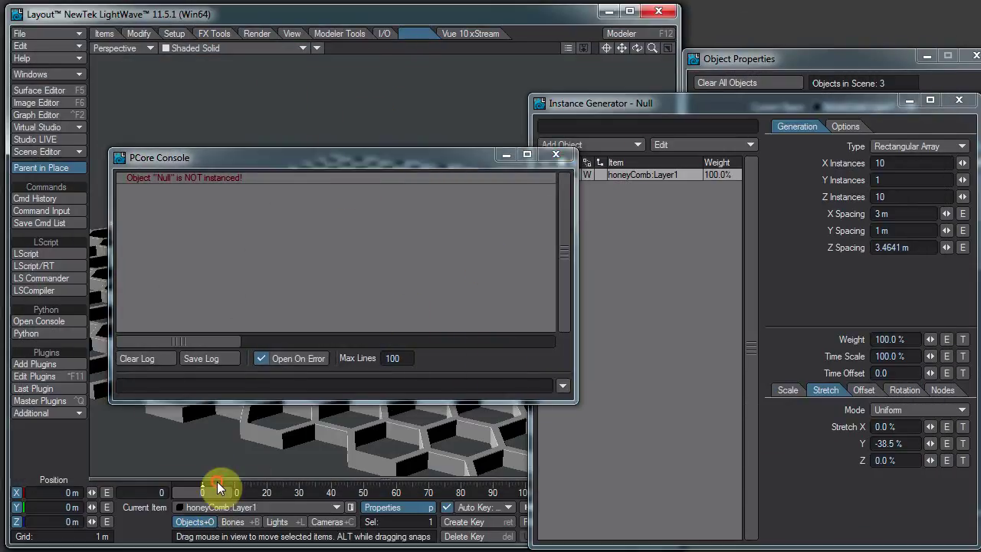
left_click(557, 155)
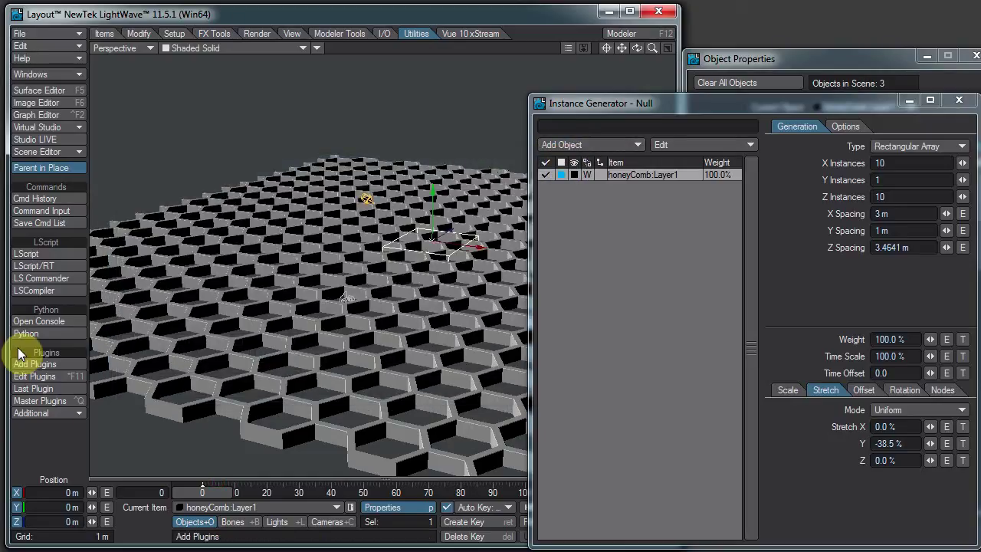
left_click(60, 331)
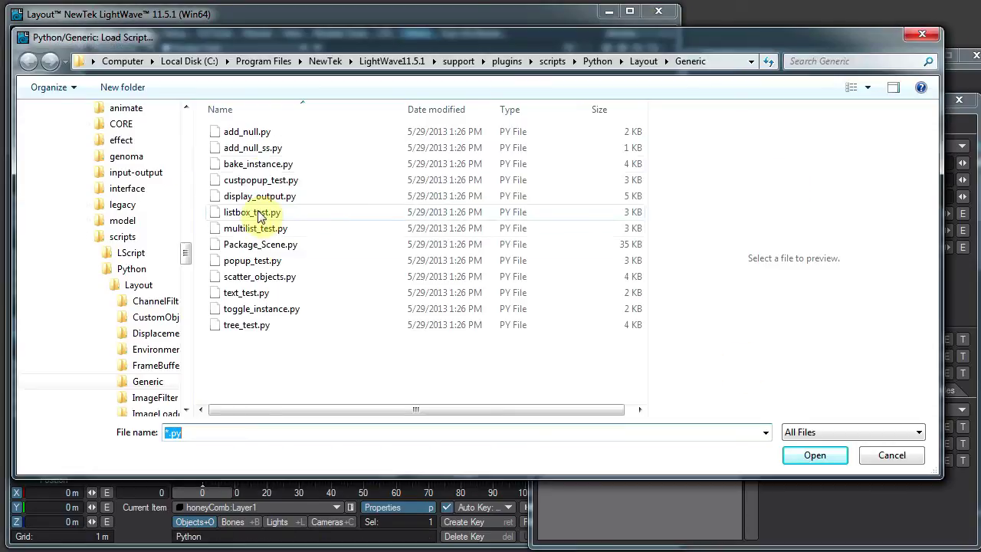
left_click(260, 170)
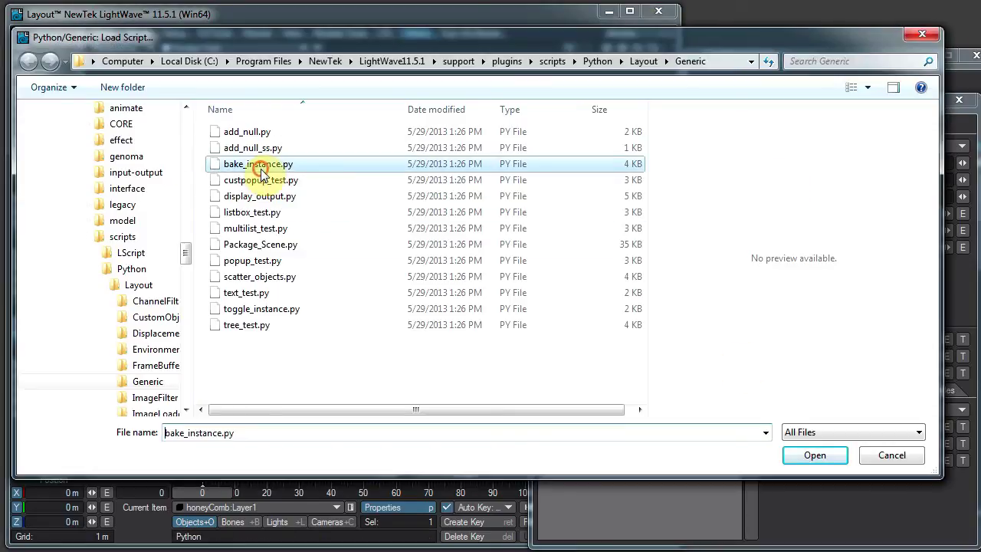
left_click(804, 462)
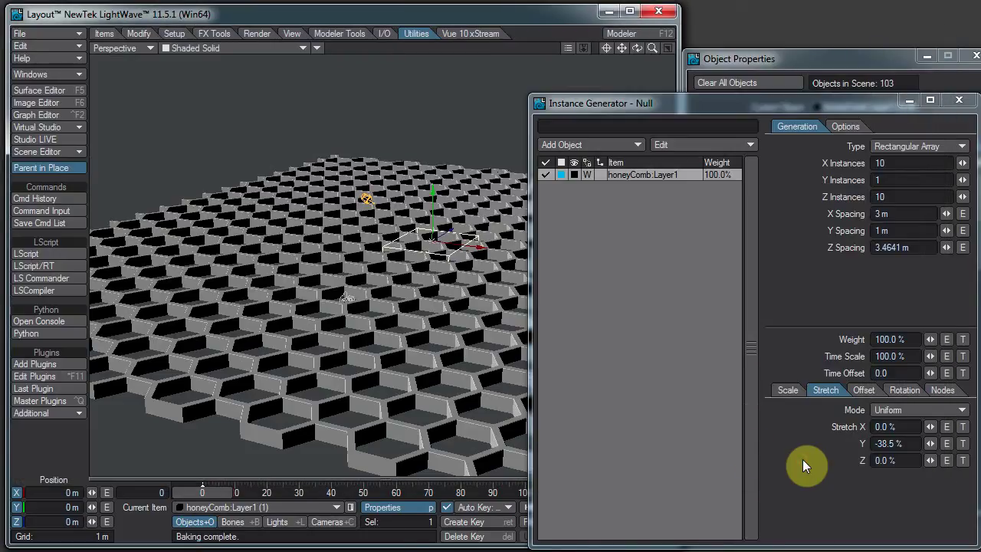
- Examine the scene's item list for baked honeyComb:Layer1 copies and view the honeycomb array from different angles
left_click(258, 507)
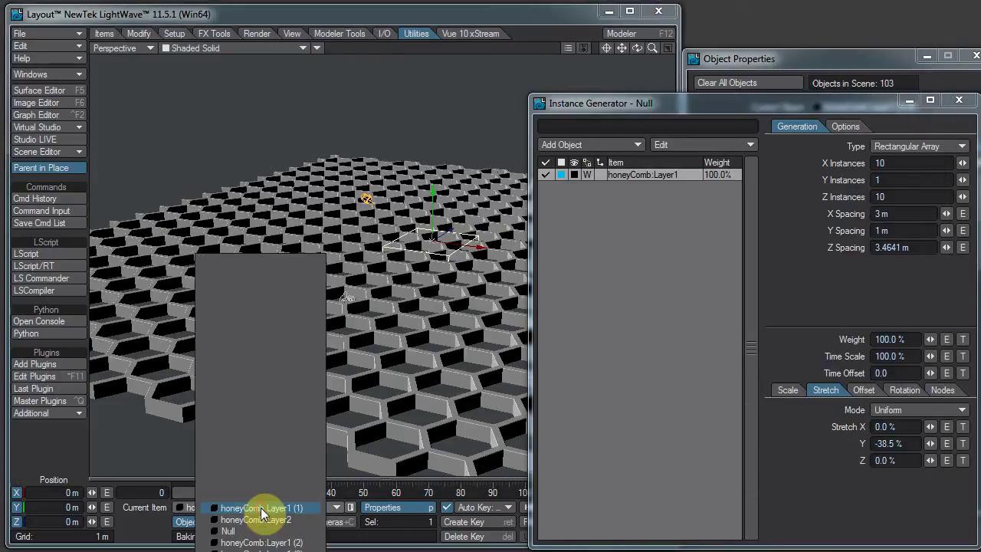
scroll(260, 402, "down", 19)
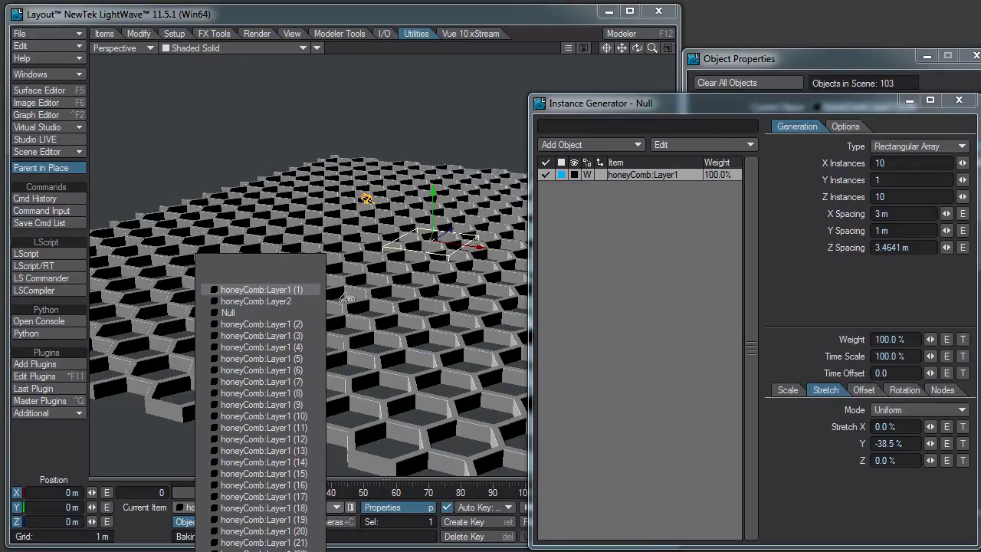
scroll(300, 519, "down", 8)
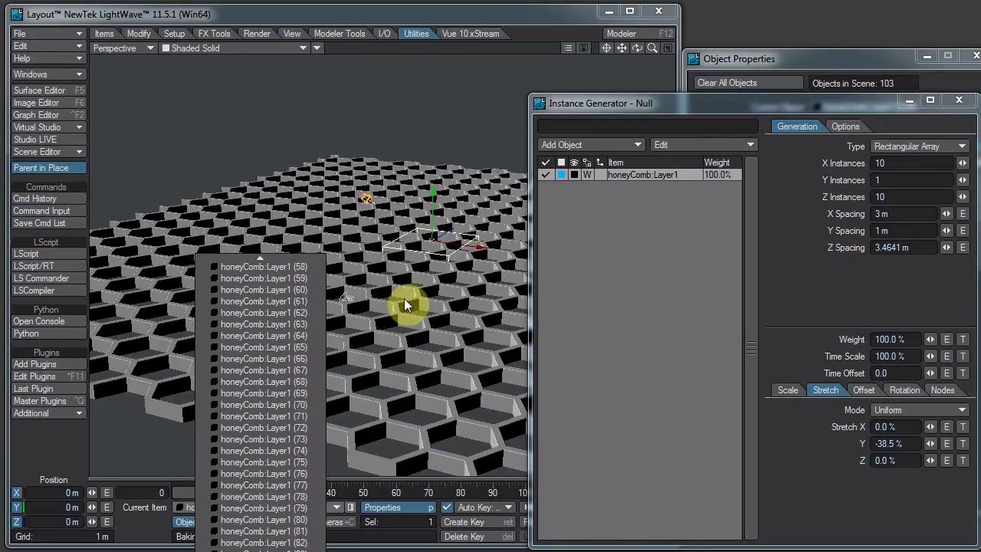
left_click(400, 317)
left_click(347, 297)
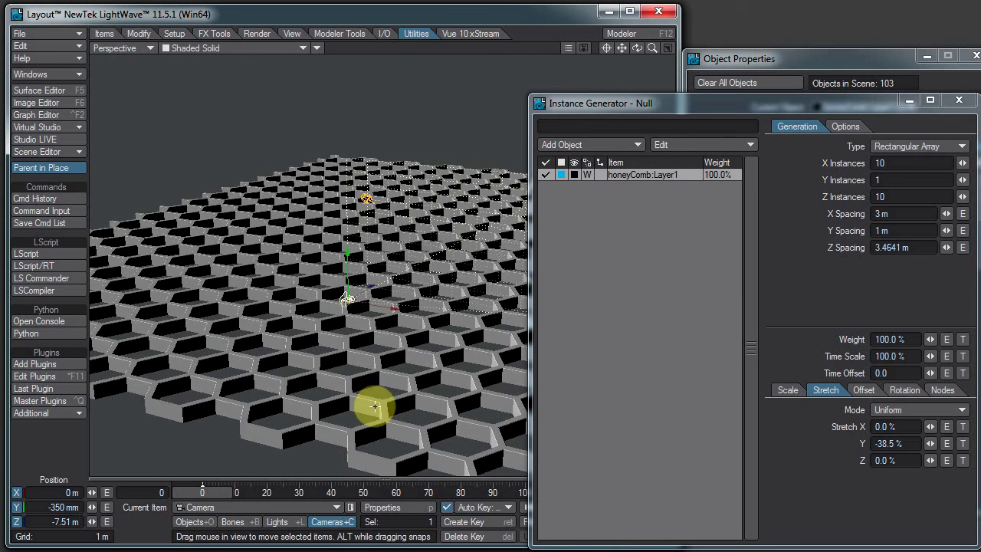
left_click_drag(637, 49, 487, 264)
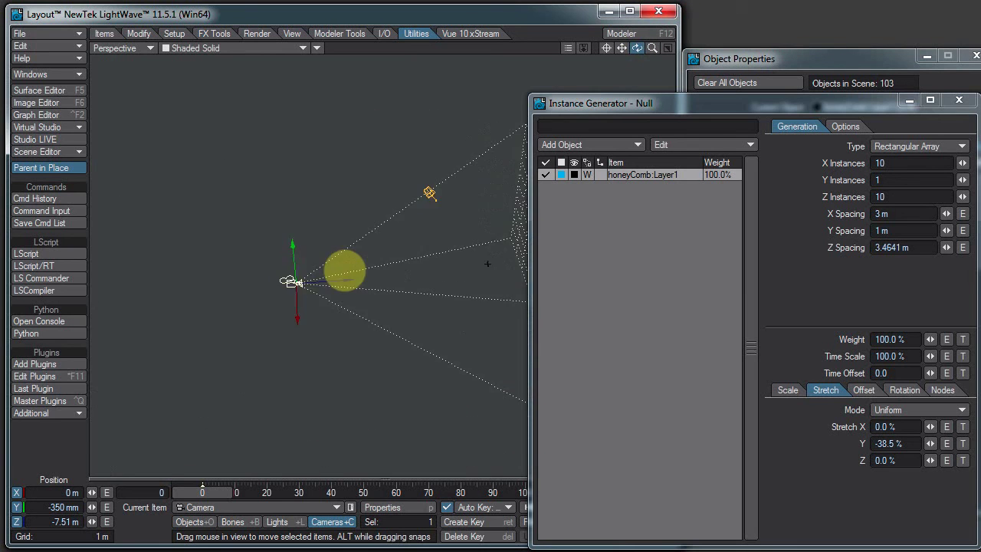
mouse_move(345, 270)
left_mouse_down()
mouse_move(326, 289)
mouse_move(332, 258)
left_mouse_up()
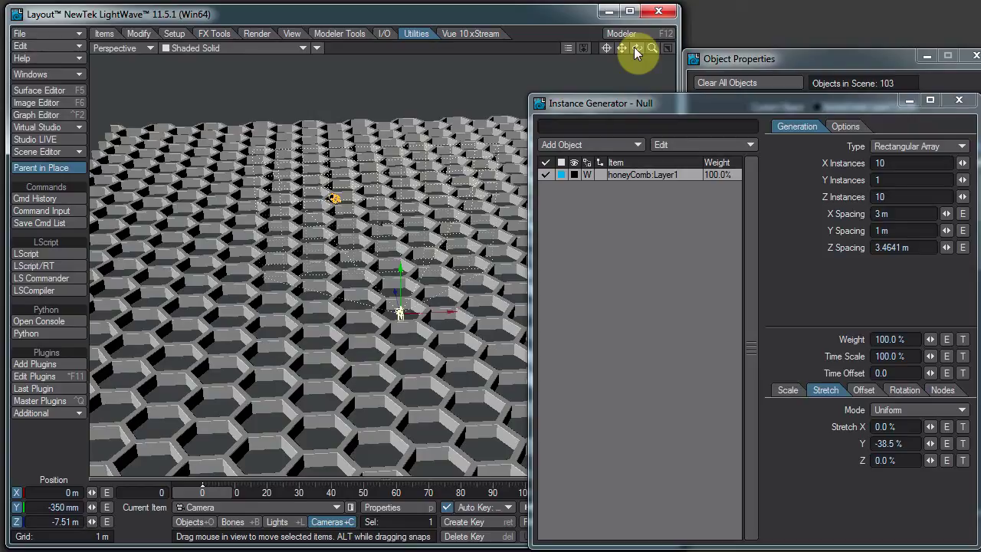
- Switch to the web browser, reload the Liberty3D.com home page, and highlight the coupon code in the anniversary sale post
left_click(543, 15)
key("alt+Tab")
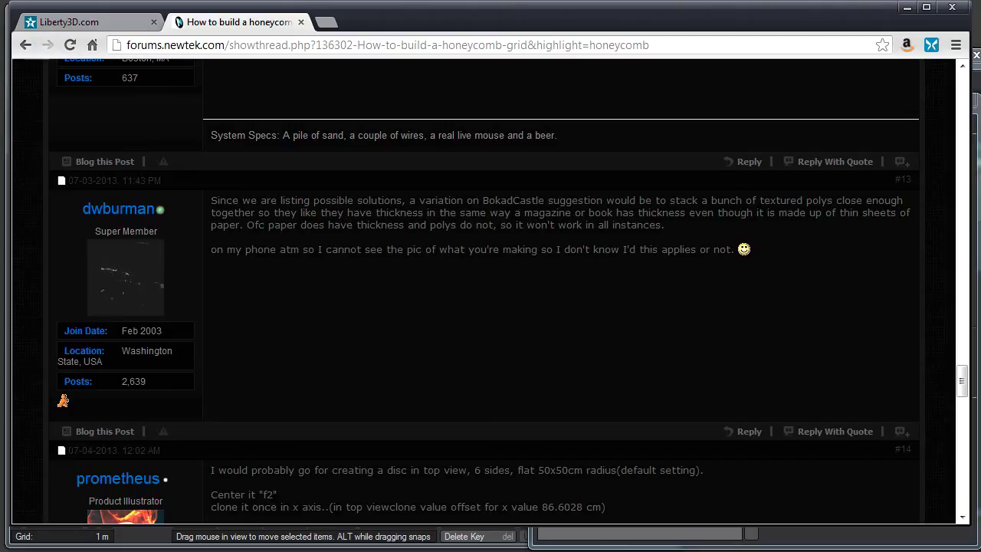
left_click(113, 22)
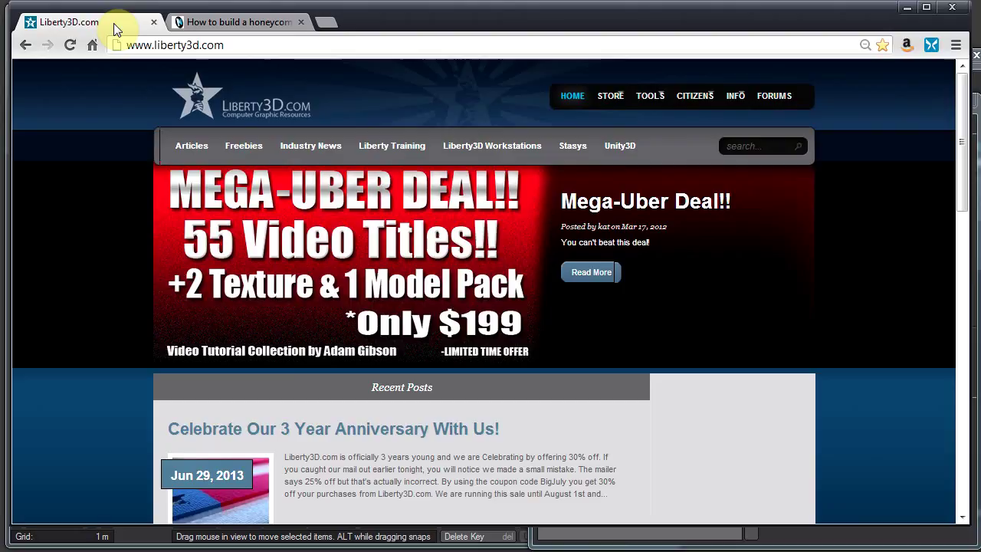
left_click(75, 44)
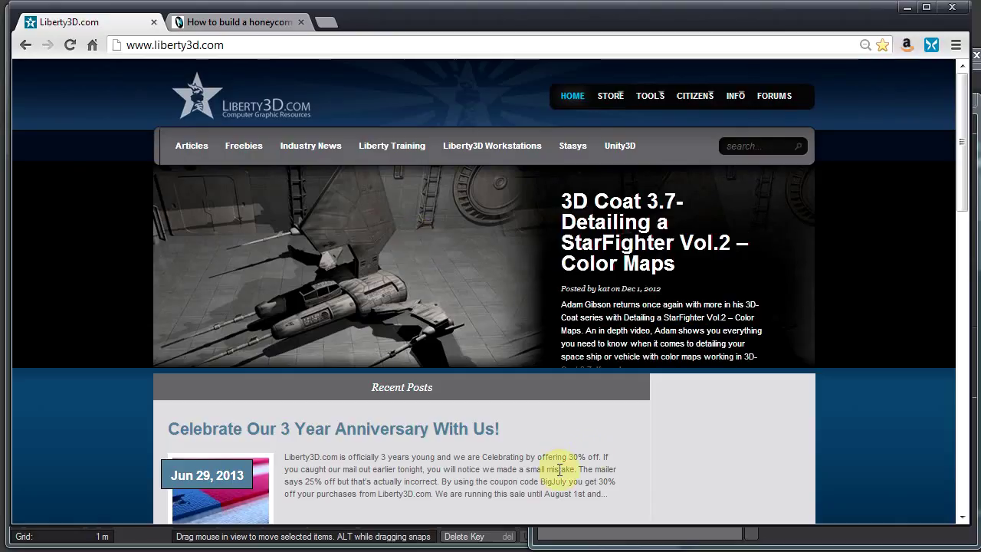
left_click_drag(540, 481, 569, 481)
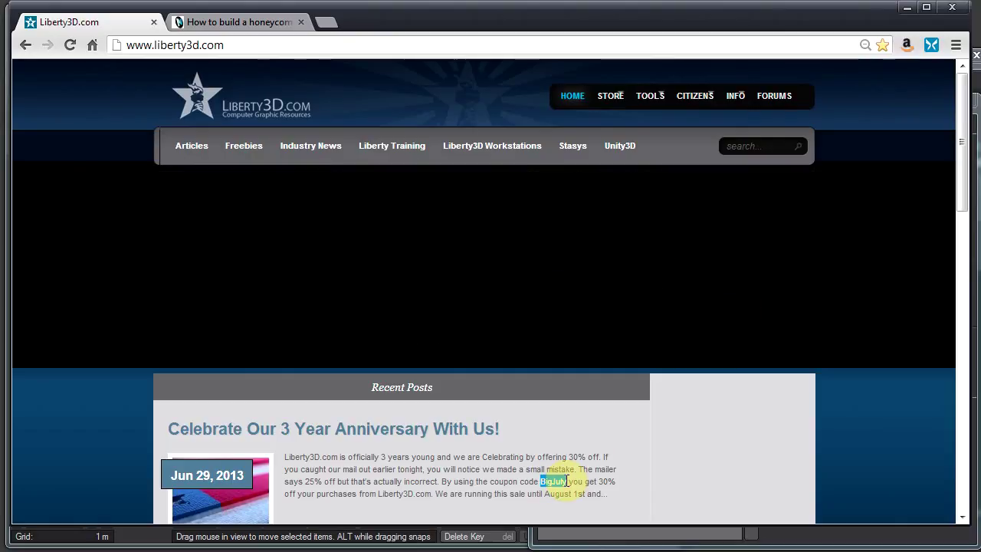